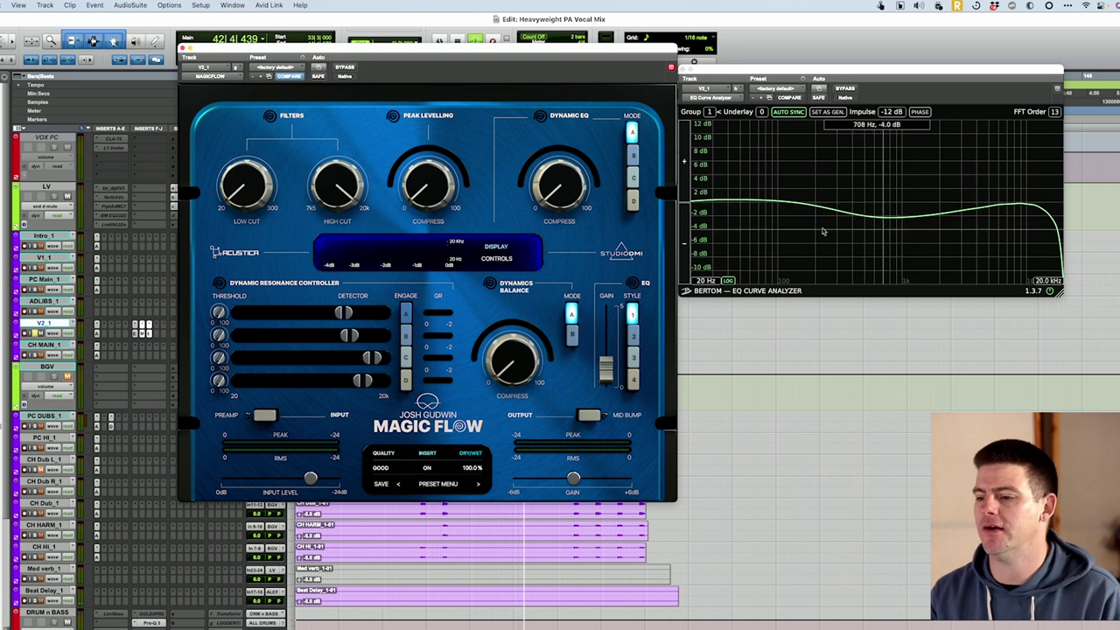
- Bypass the Magic Flow plug-in and re-enable it to compare the response curve with and without processing
click(347, 69)
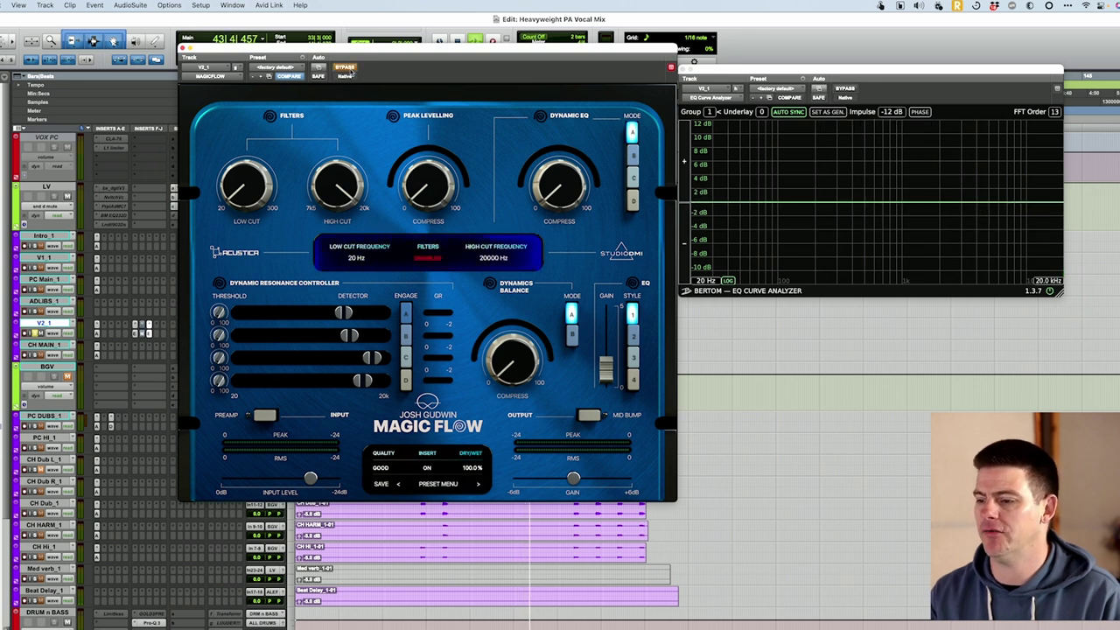
click(349, 70)
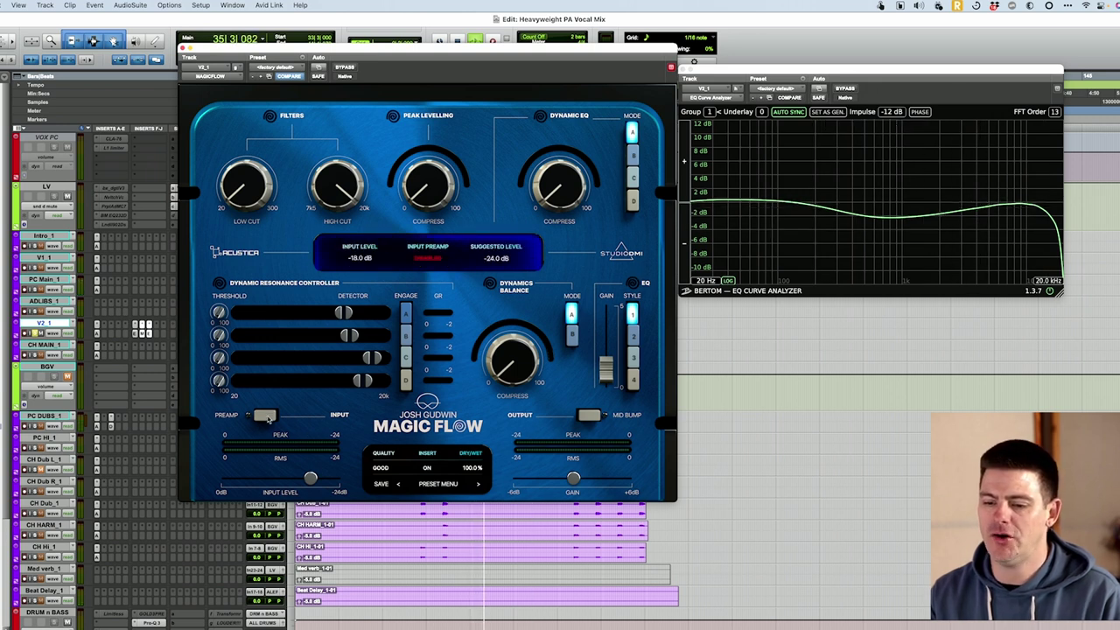
- Toggle Magic Flow's input preamp and output Mid Bump on and off to compare their effect on the curve
click(267, 416)
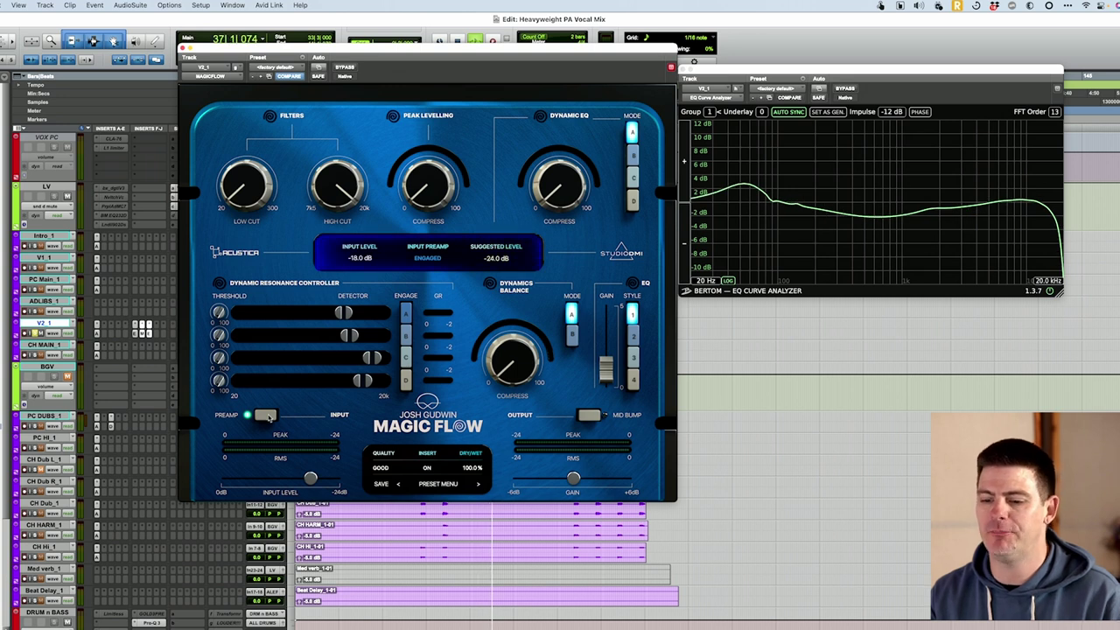
click(590, 416)
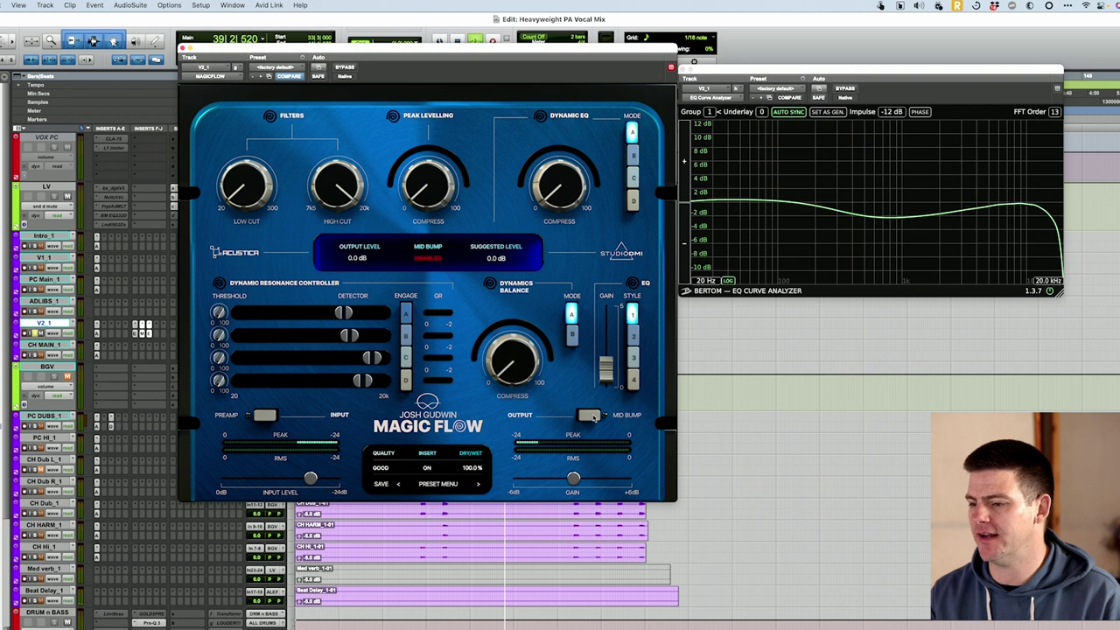
click(592, 416)
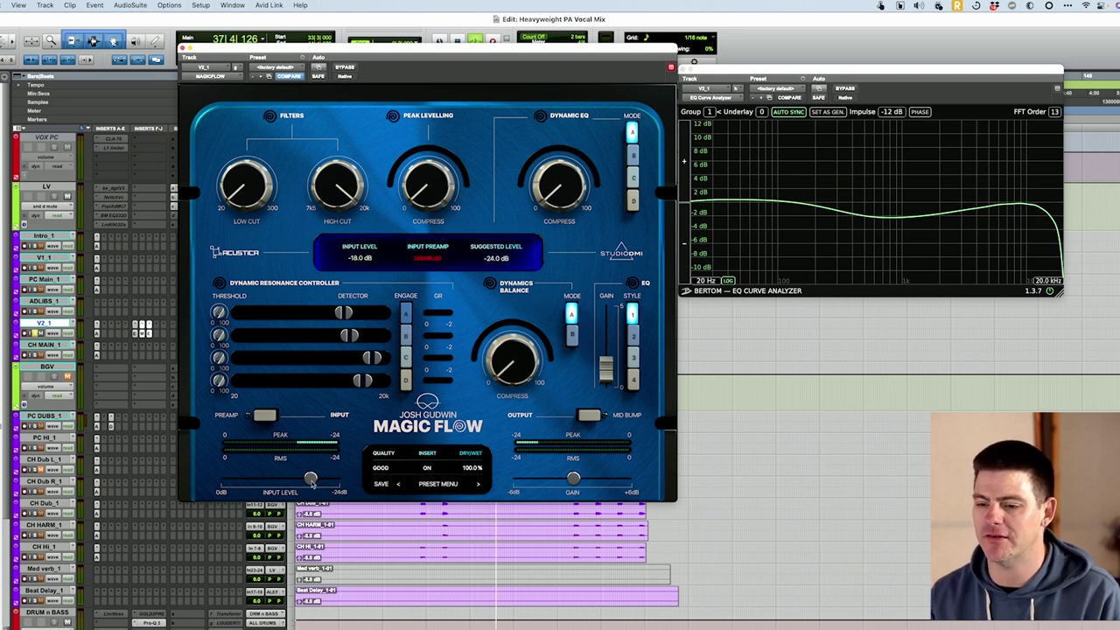
- Lower the input level to -24 dB, then reset it to its default
drag(311, 479, 340, 479)
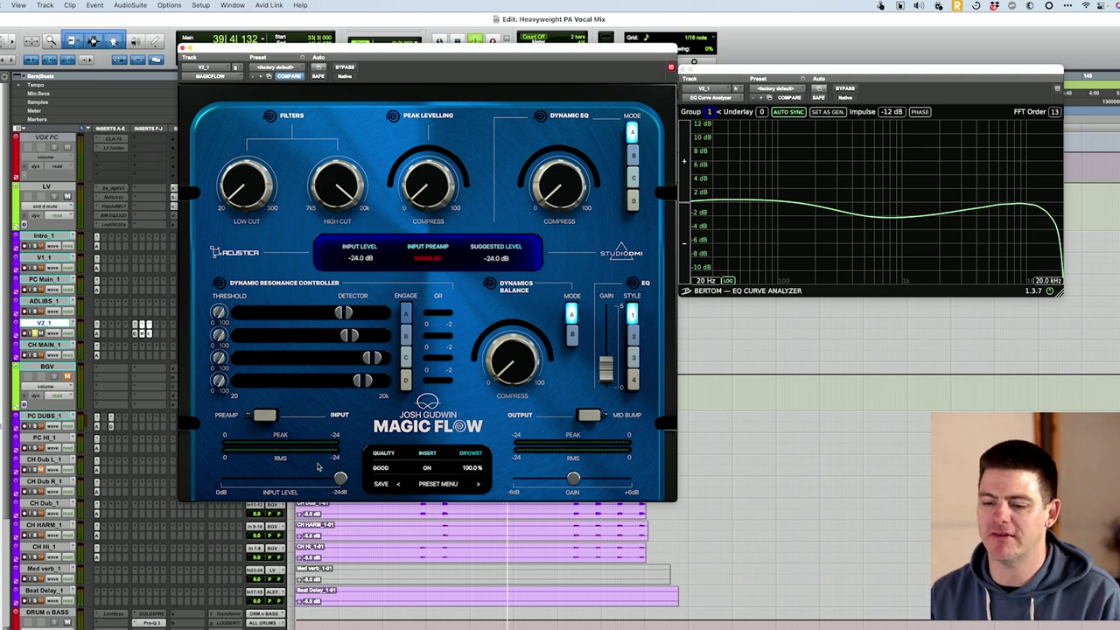
alt+click(339, 479)
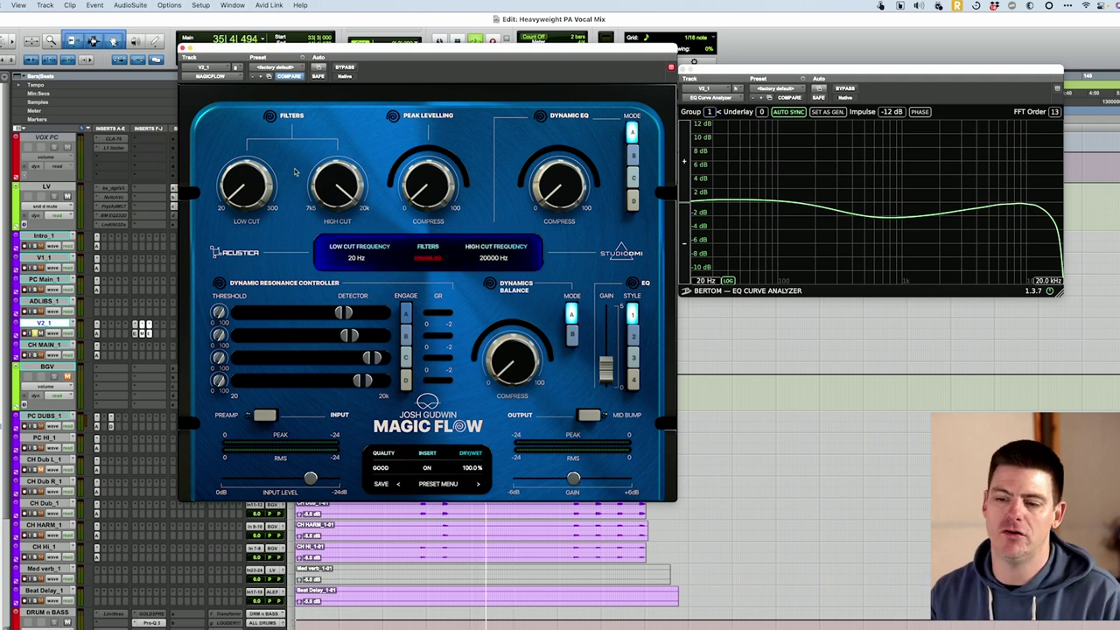
- Engage the filters, try the low cut, and sweep the high cut down to 7500 Hz and back to 20000 Hz
mouse_move(262, 188)
mouse_down()
mouse_move(271, 117)
mouse_move(254, 201)
mouse_up()
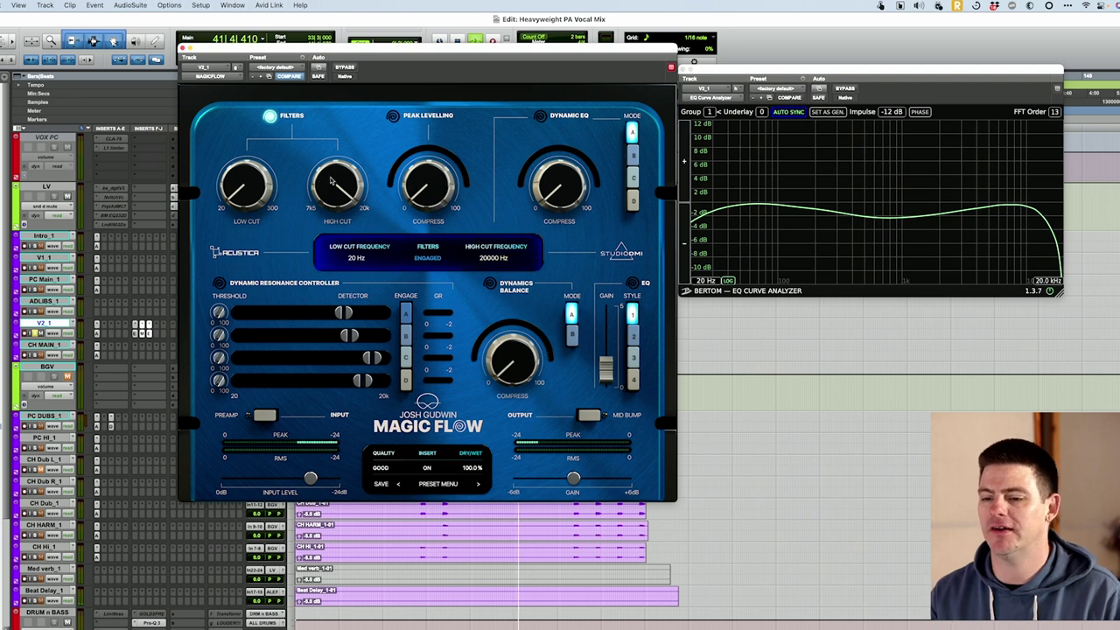
drag(332, 180, 329, 224)
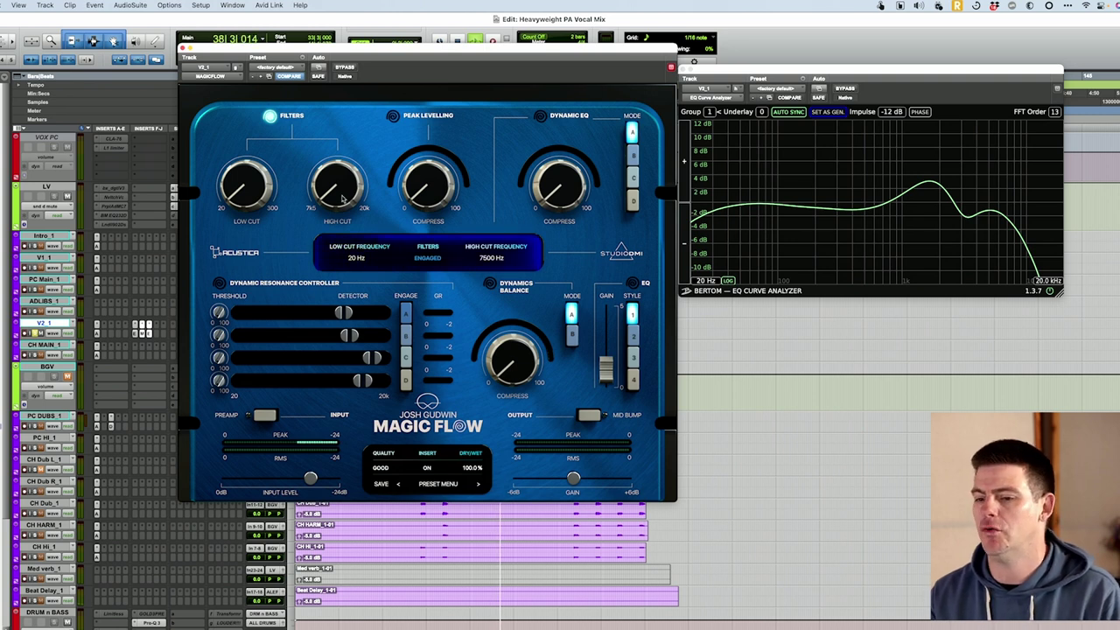
drag(343, 199, 323, 121)
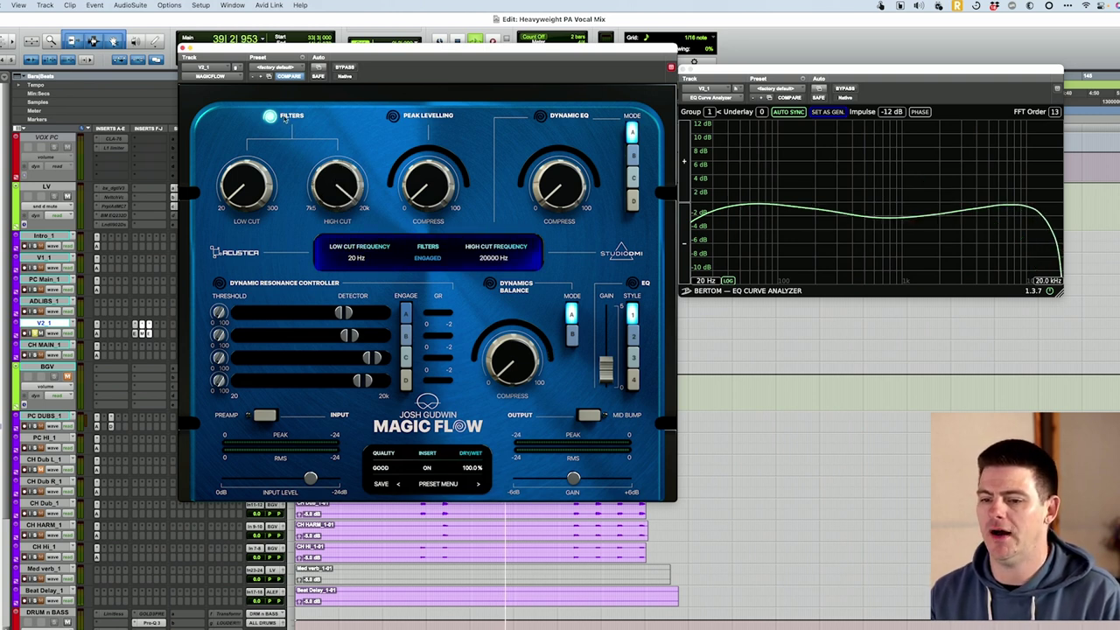
- Switch off the filters and try Peak Levelling with its compress amount turned up
mouse_move(418, 177)
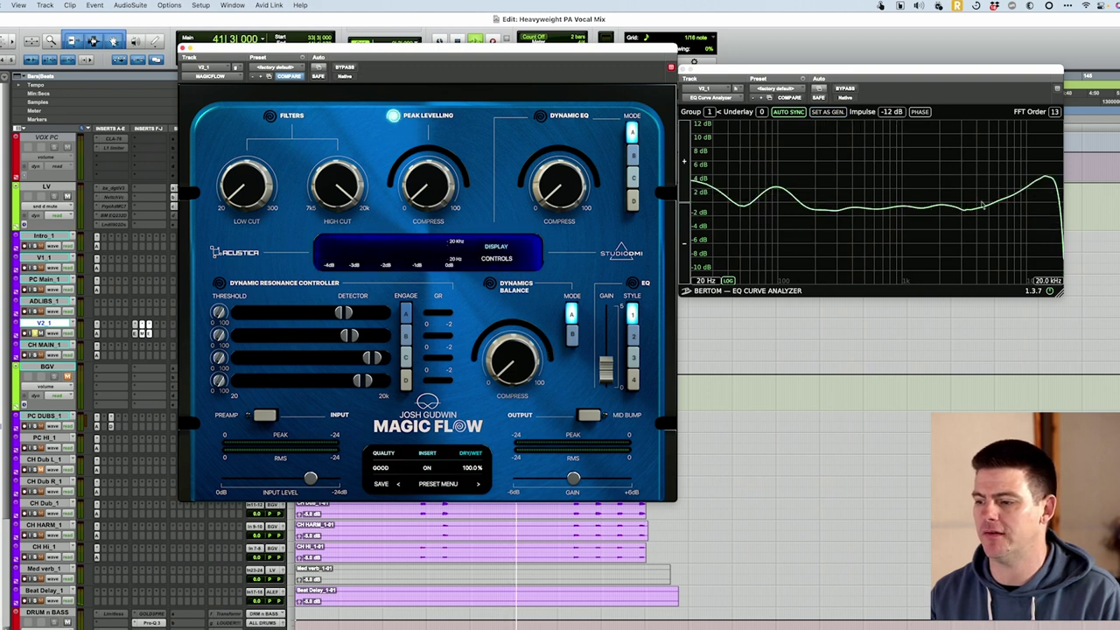
drag(444, 194, 439, 154)
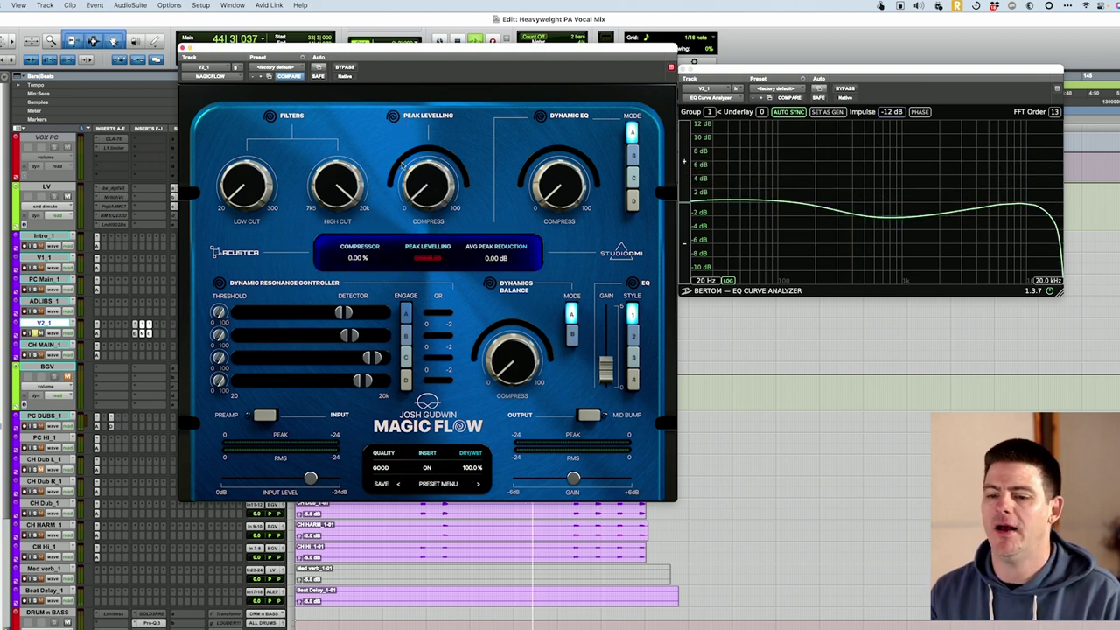
- Engage band A of the Dynamic Resonance Controller, set its detector range to 4460–20000 Hz and try its threshold
mouse_move(307, 289)
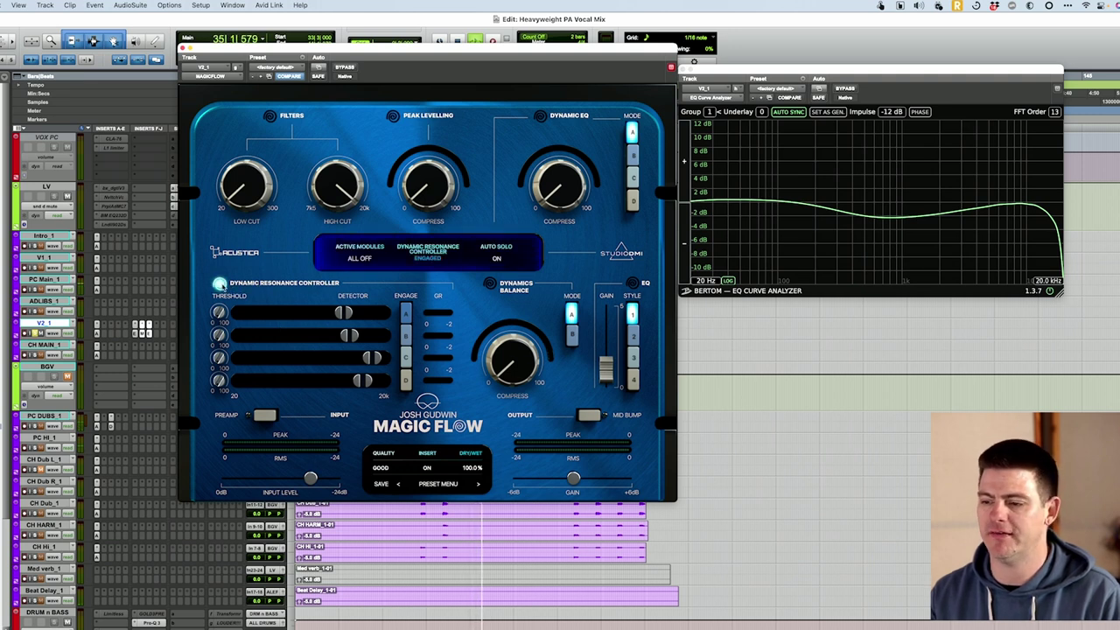
mouse_move(381, 323)
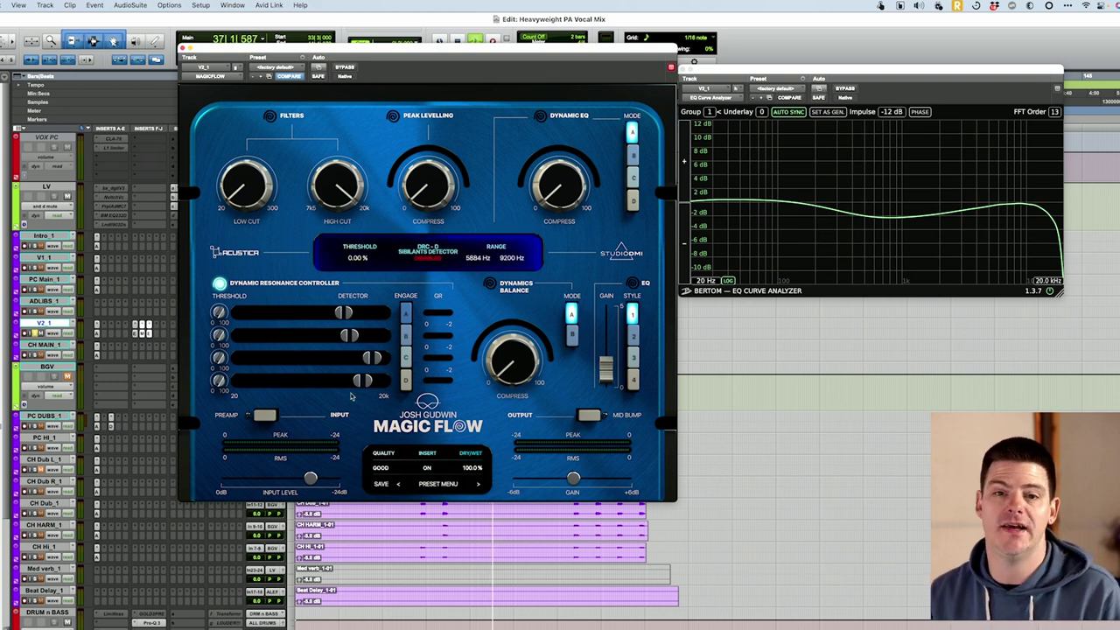
mouse_move(355, 344)
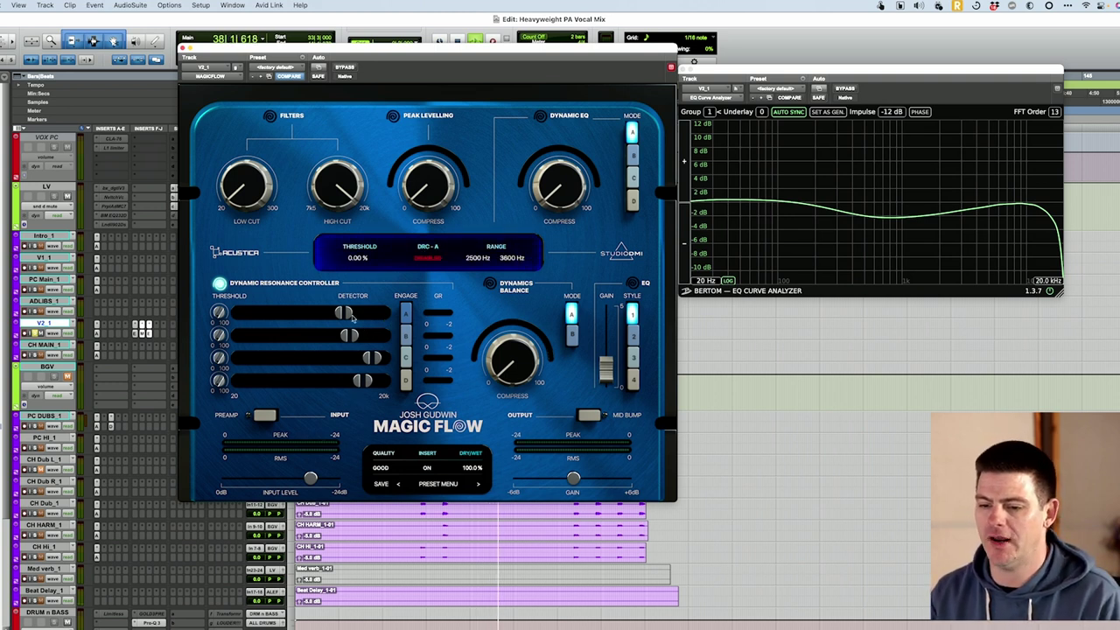
mouse_move(340, 313)
mouse_down()
mouse_move(307, 315)
mouse_move(333, 313)
mouse_up()
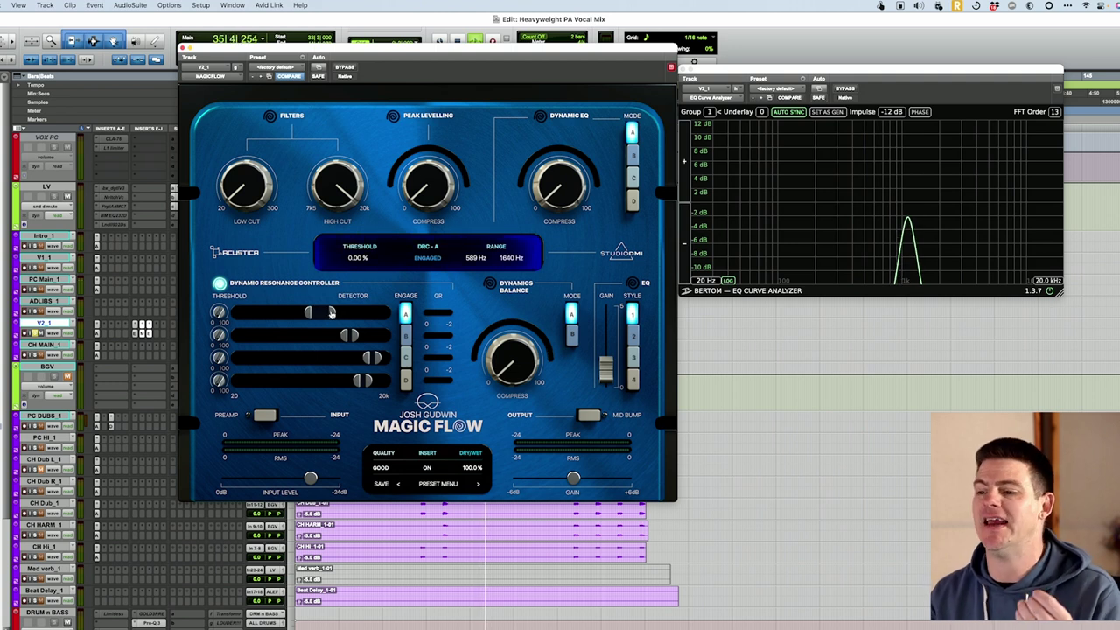
drag(330, 312, 385, 312)
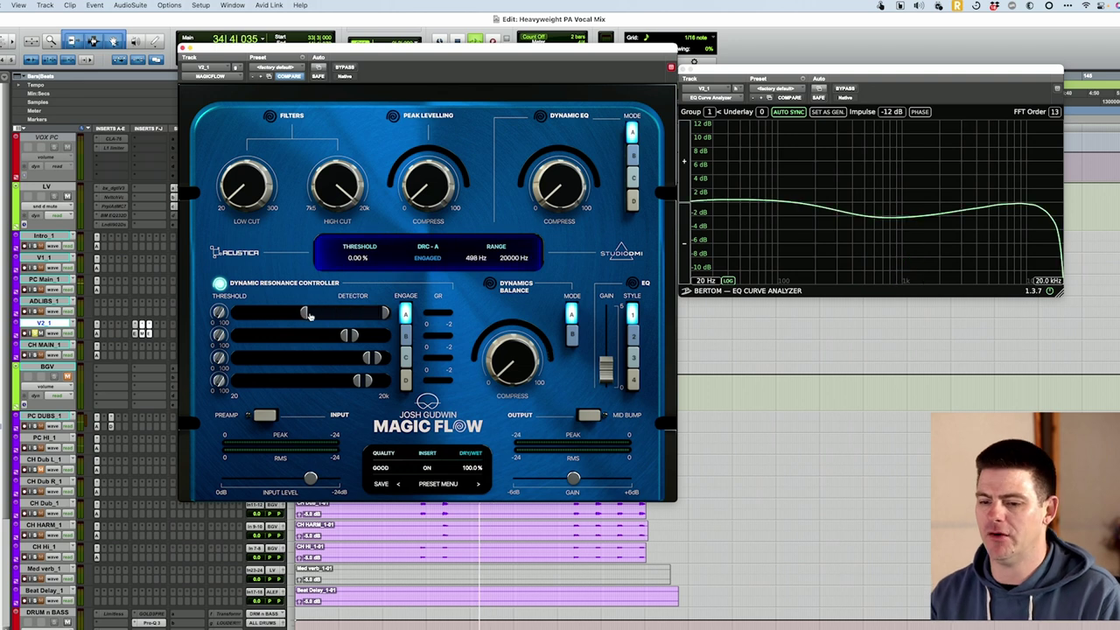
drag(308, 313, 351, 315)
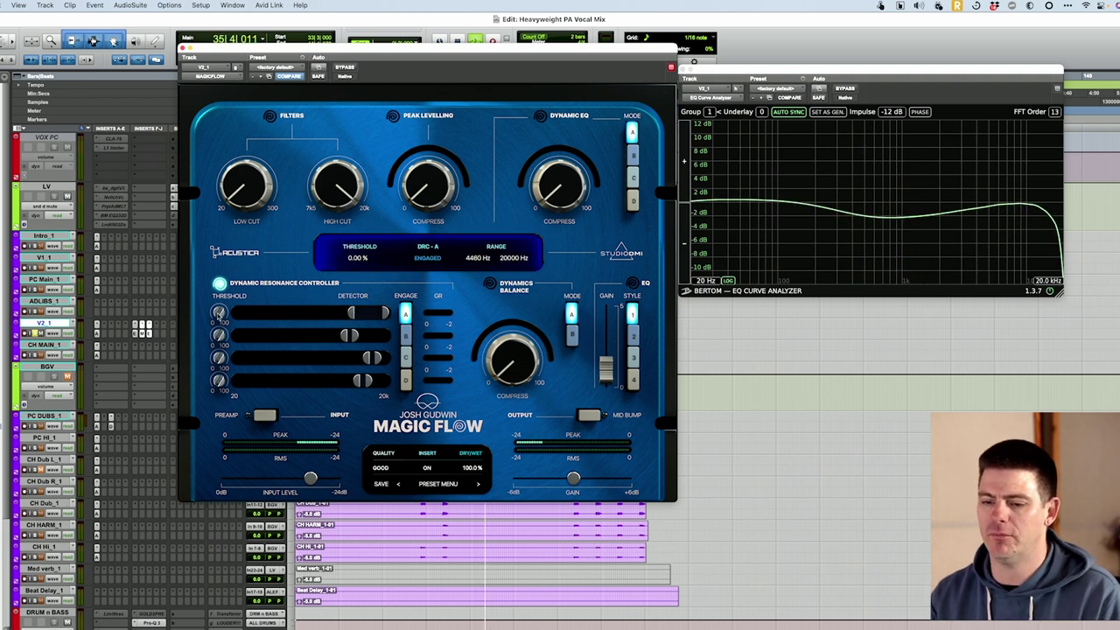
drag(220, 313, 217, 296)
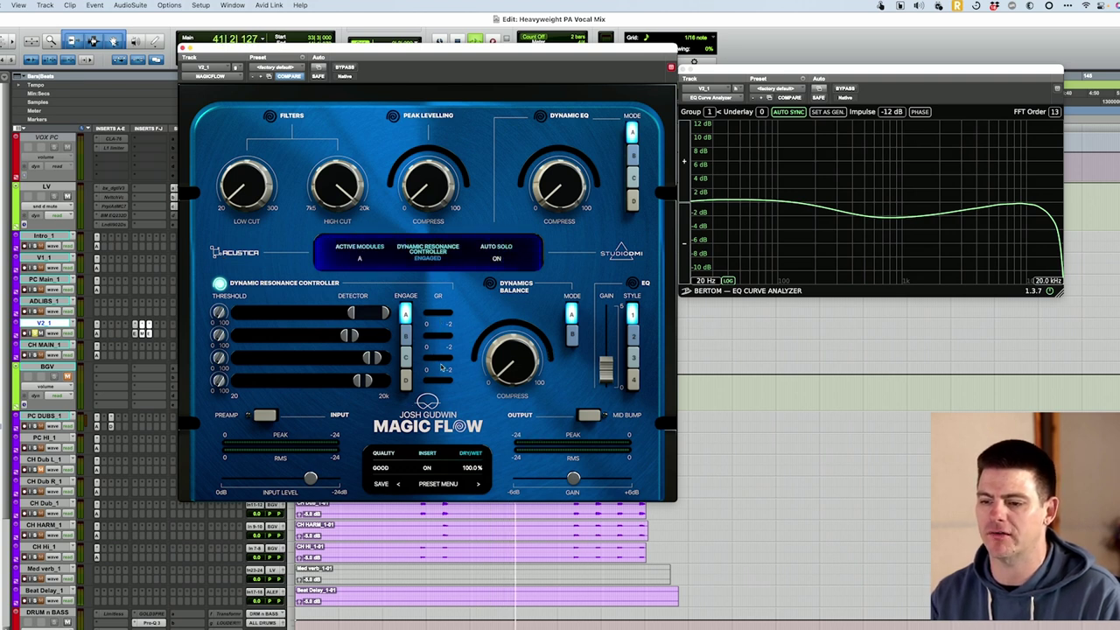
- Engage the Dynamic EQ at full compression and audition modes D, C and B before returning to mode A
click(539, 115)
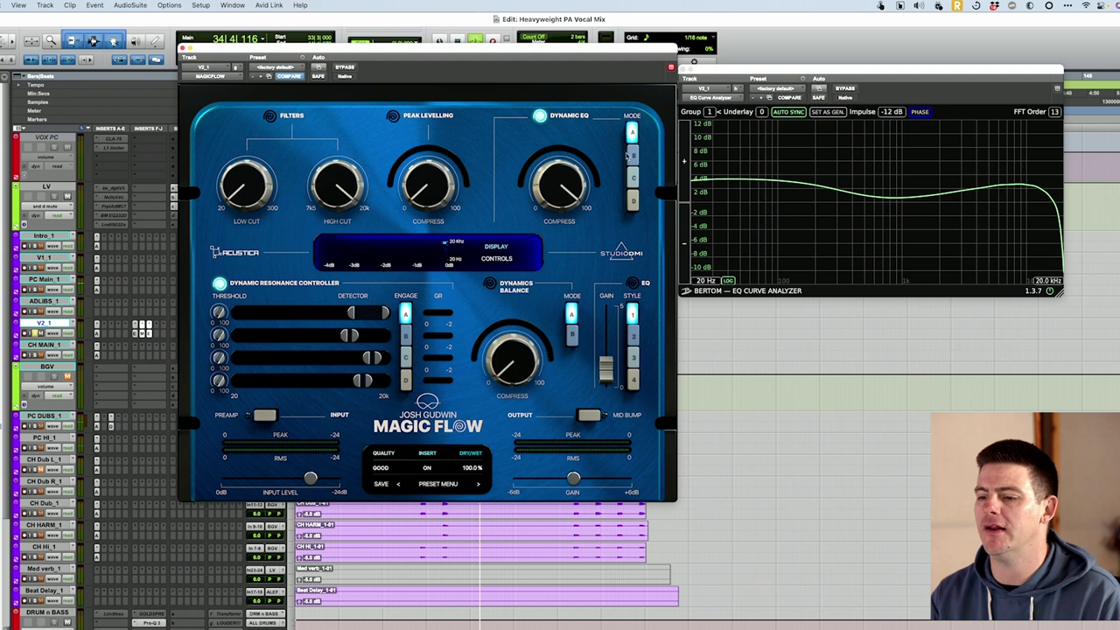
click(632, 201)
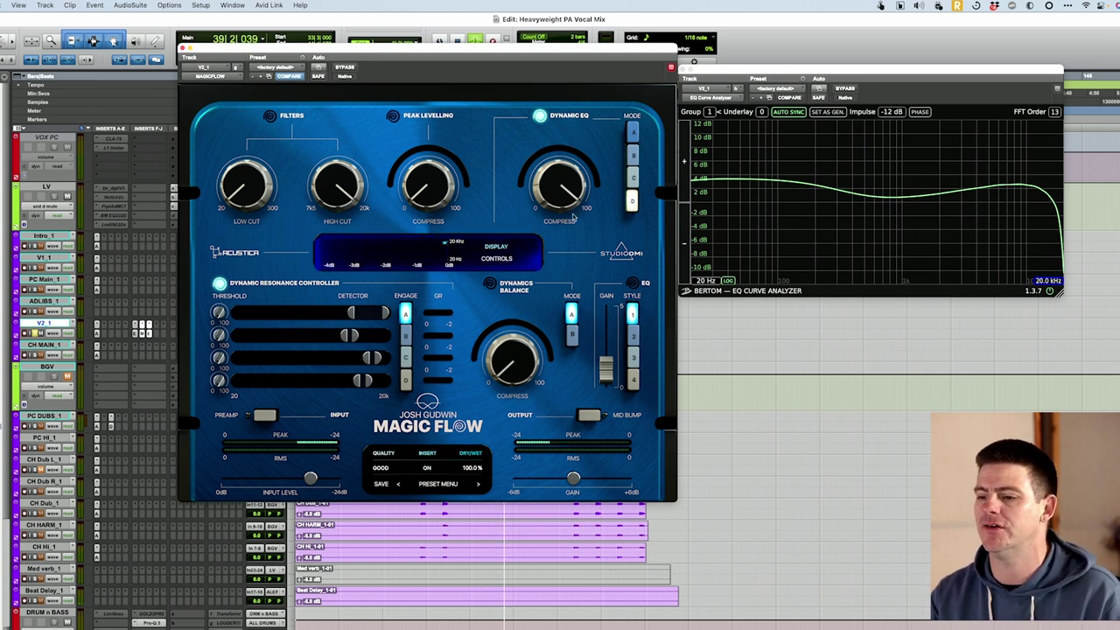
click(632, 178)
click(632, 154)
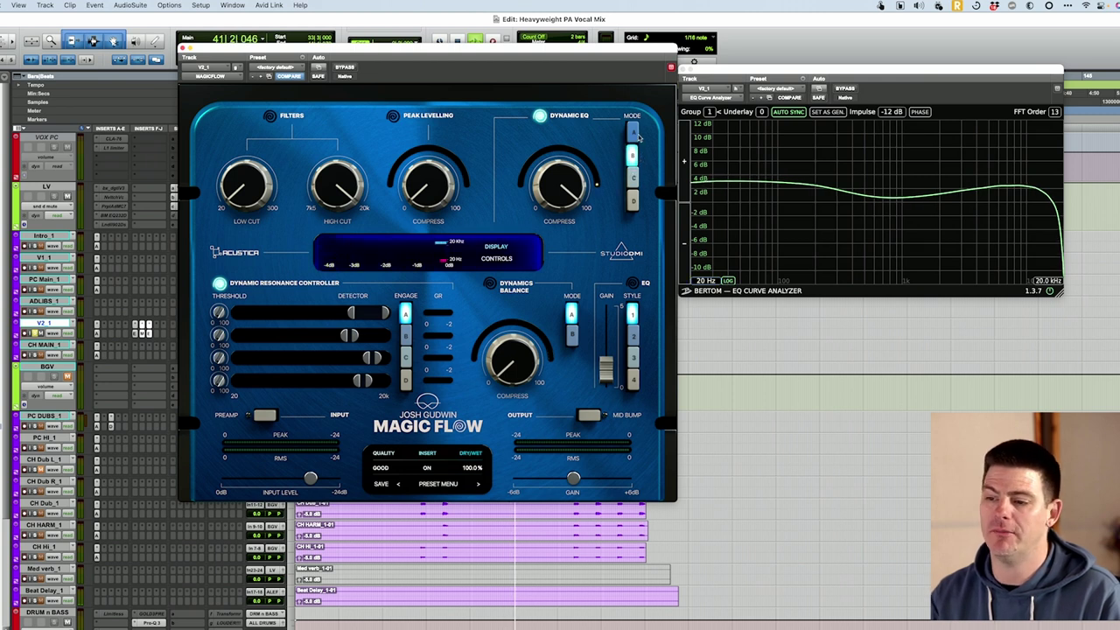
click(634, 134)
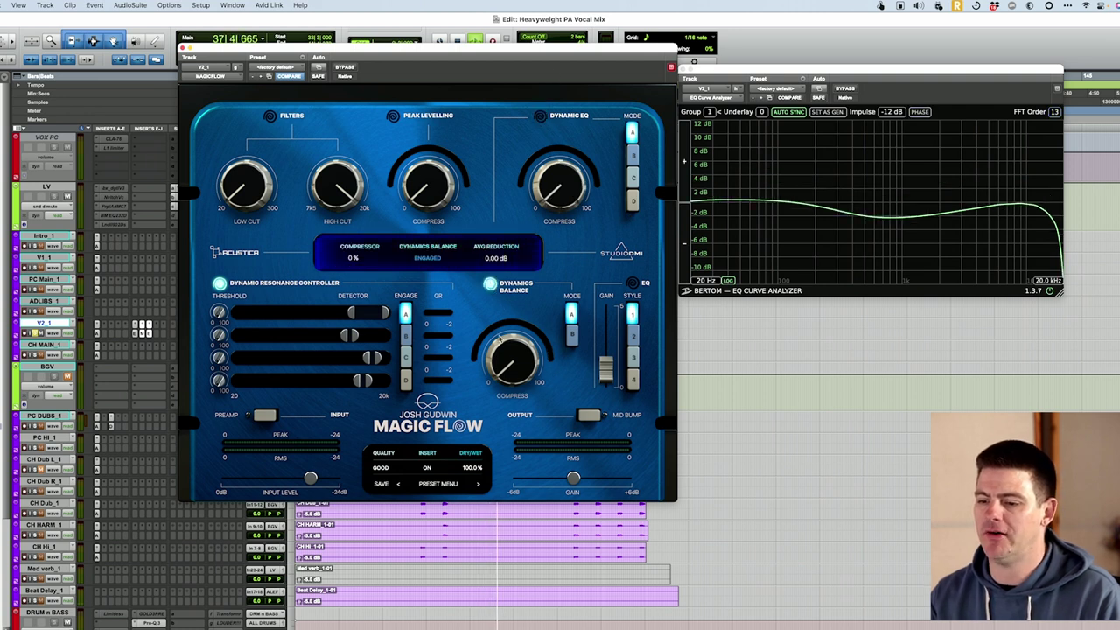
- Raise the Dynamics Balance compress amount to about halfway and switch its mode to B
drag(504, 324, 537, 335)
click(571, 334)
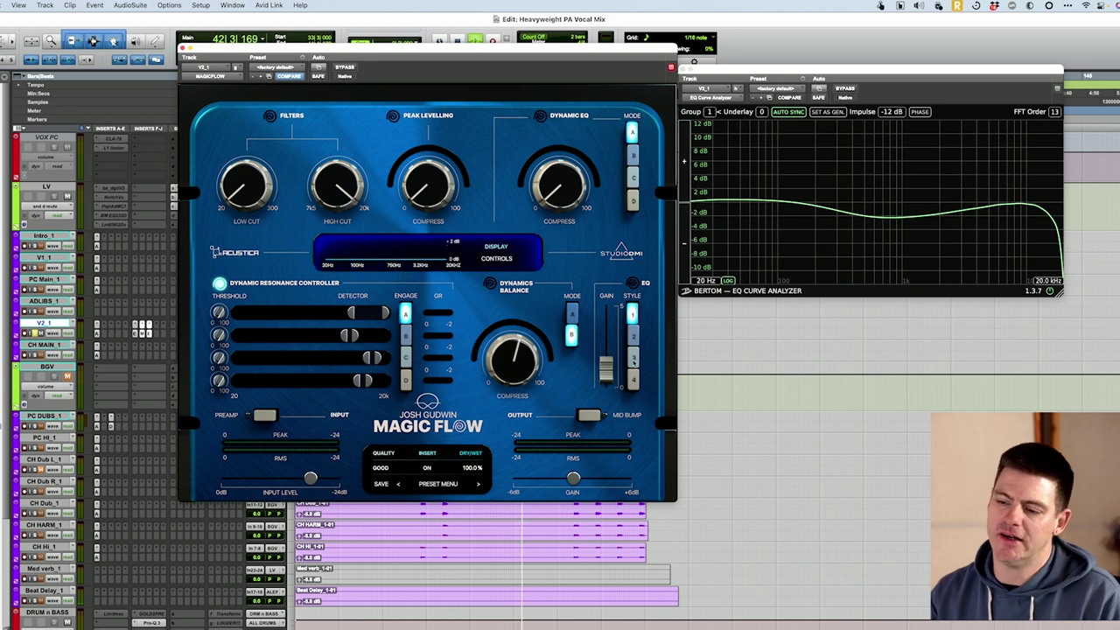
- Engage the EQ section, step through the styles to style 4 and raise the EQ gain to its maximum of 5
click(632, 284)
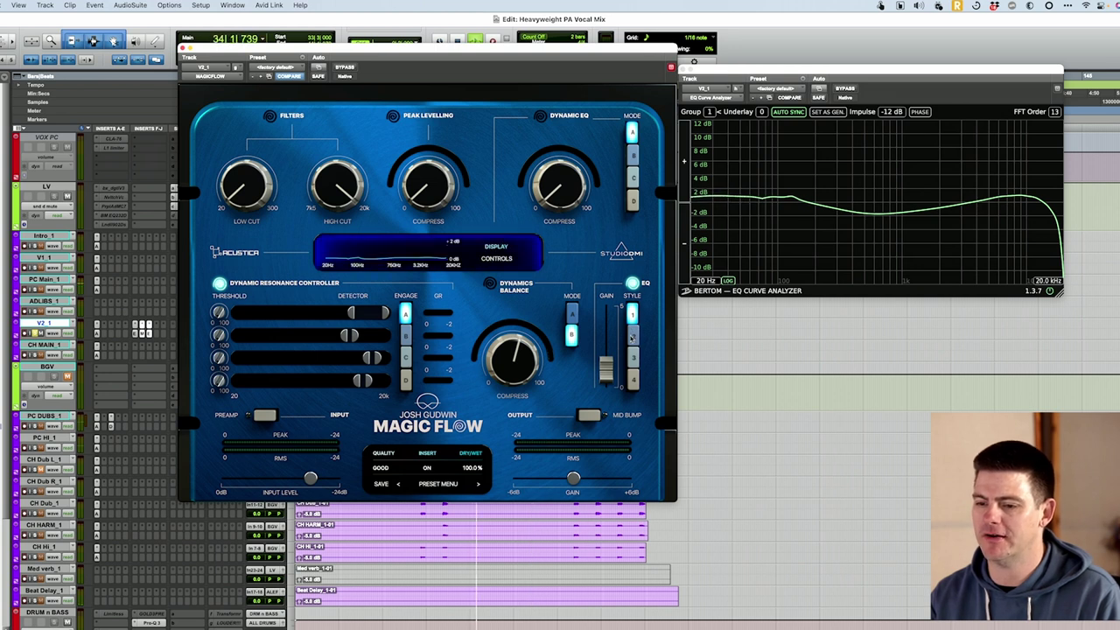
click(632, 335)
click(632, 356)
click(632, 379)
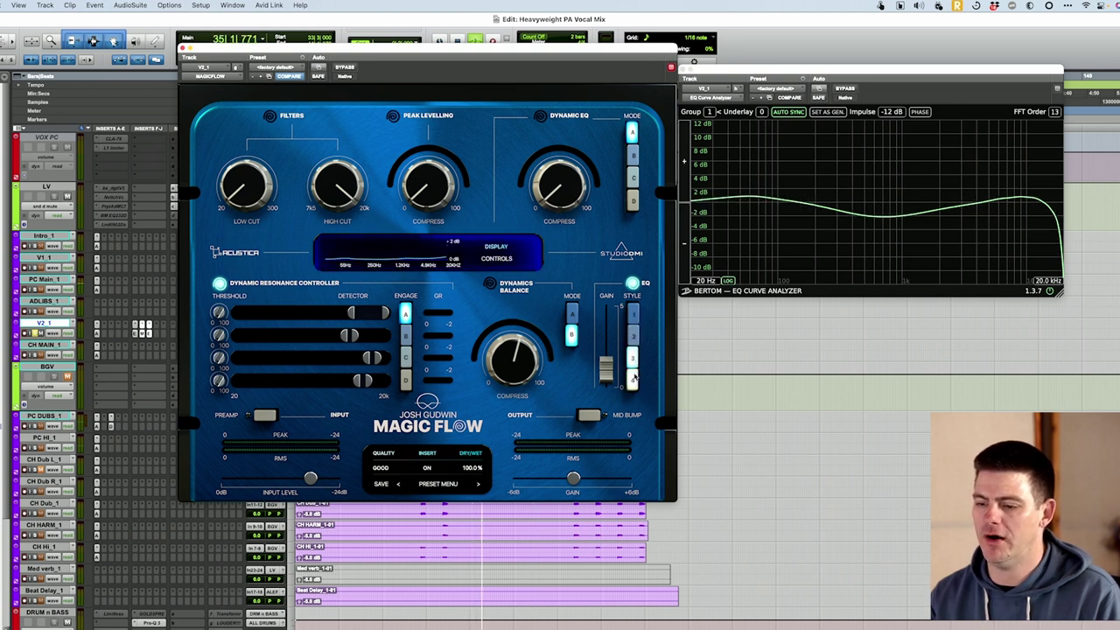
drag(606, 367, 616, 326)
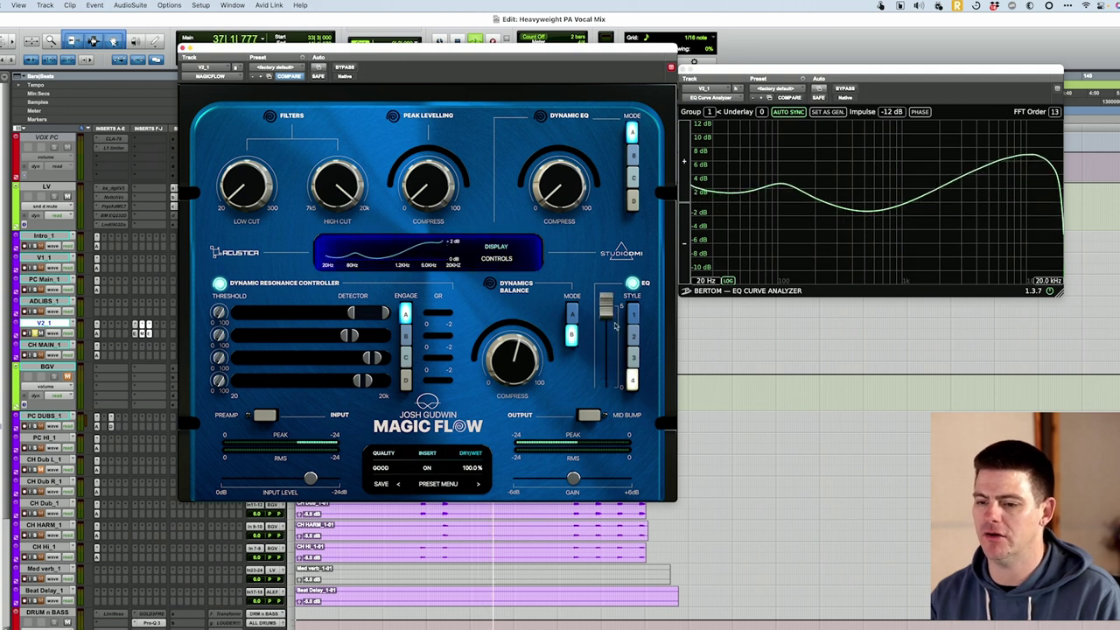
- Compare the curves of the four EQ styles at full gain, finishing on style 2
click(632, 357)
click(633, 337)
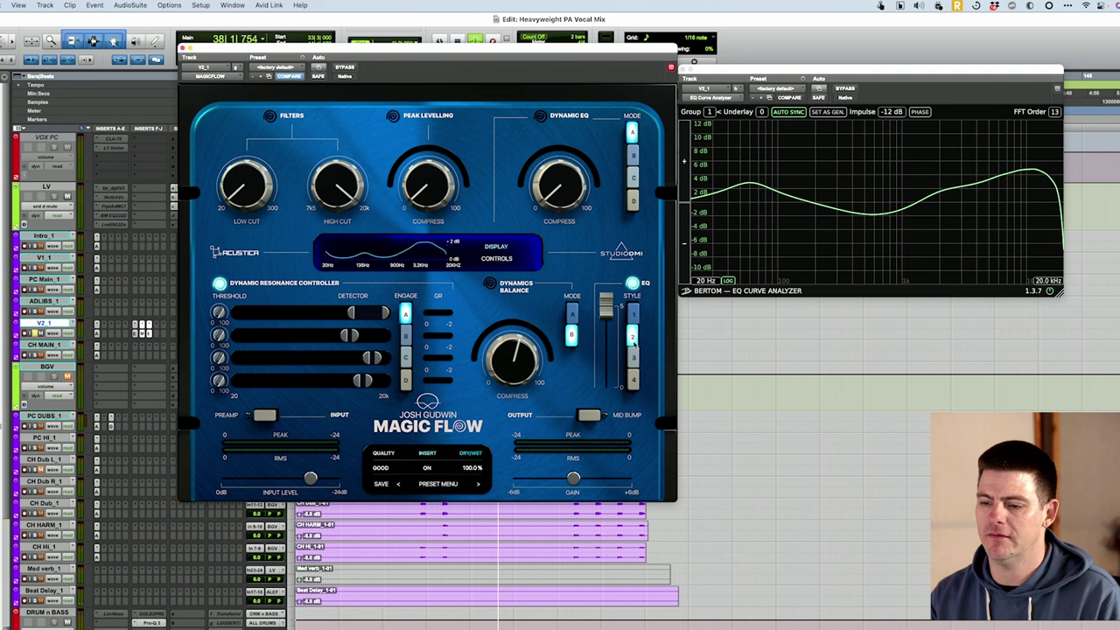
click(632, 315)
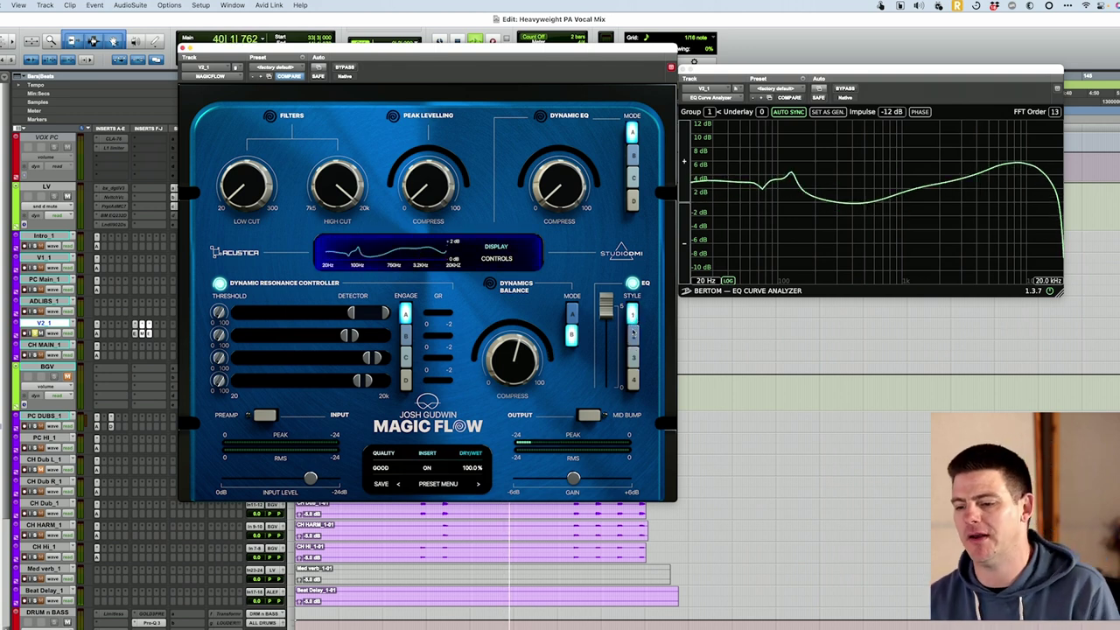
click(632, 357)
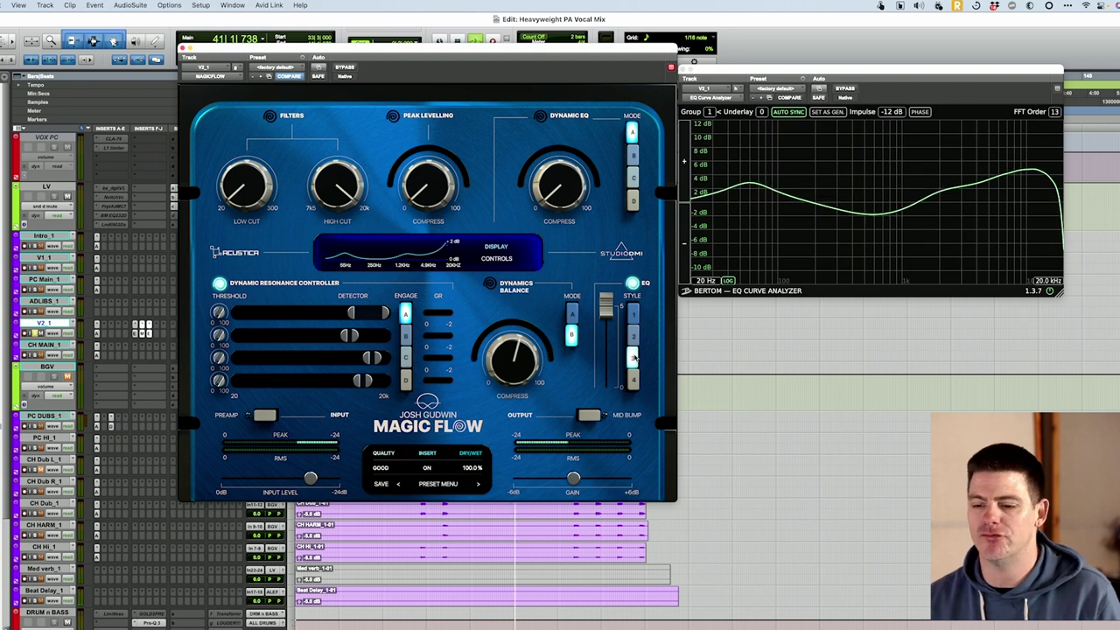
click(632, 336)
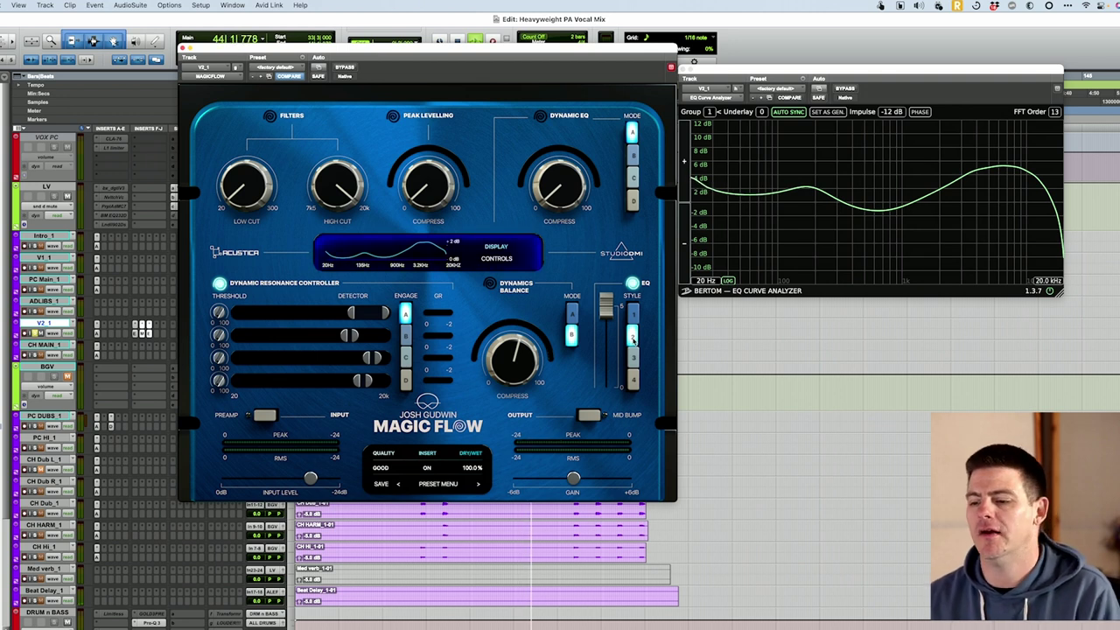
click(632, 379)
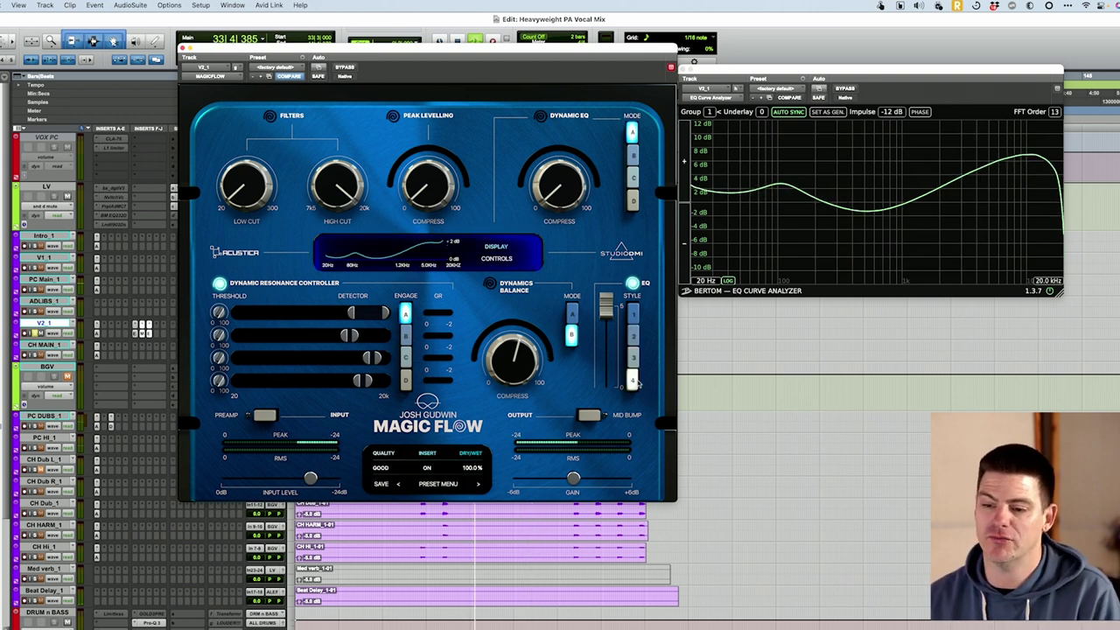
click(633, 313)
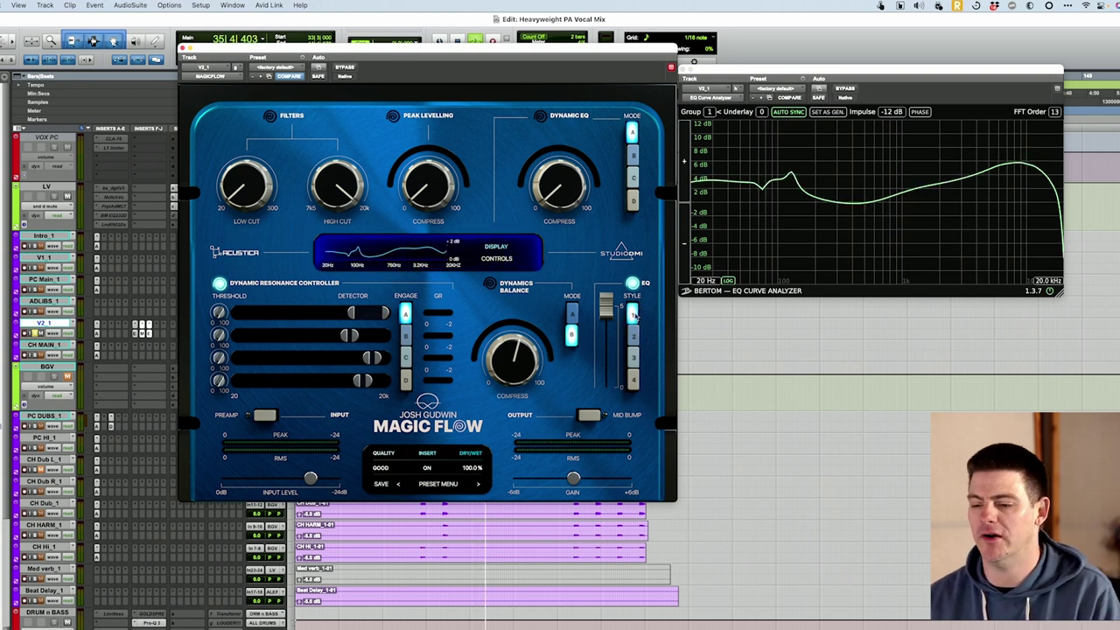
click(633, 335)
click(633, 378)
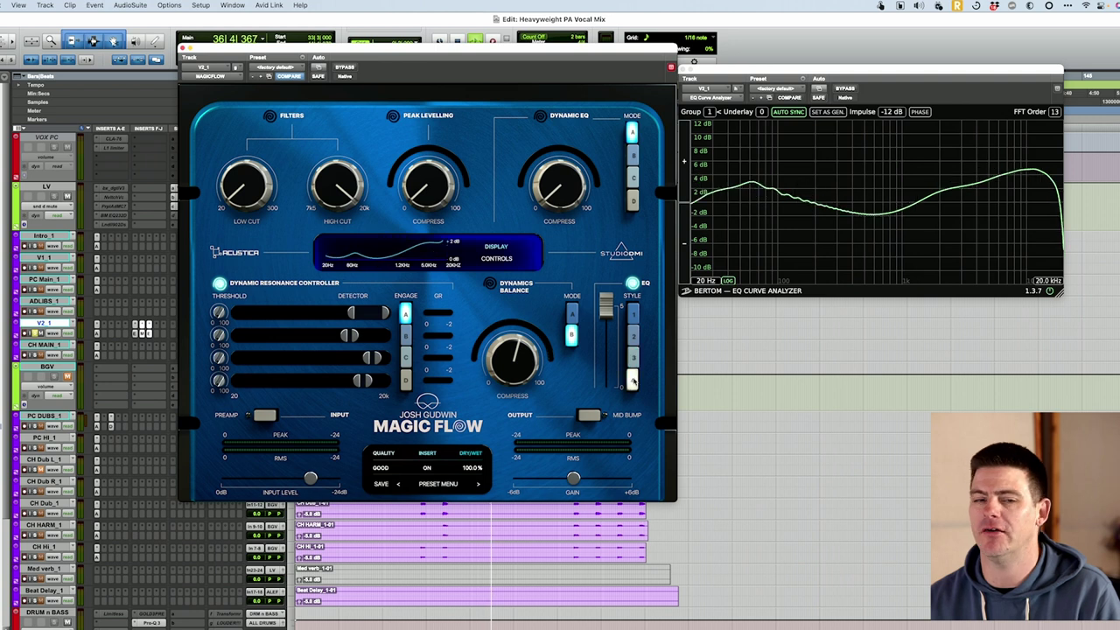
drag(633, 371, 637, 326)
click(633, 335)
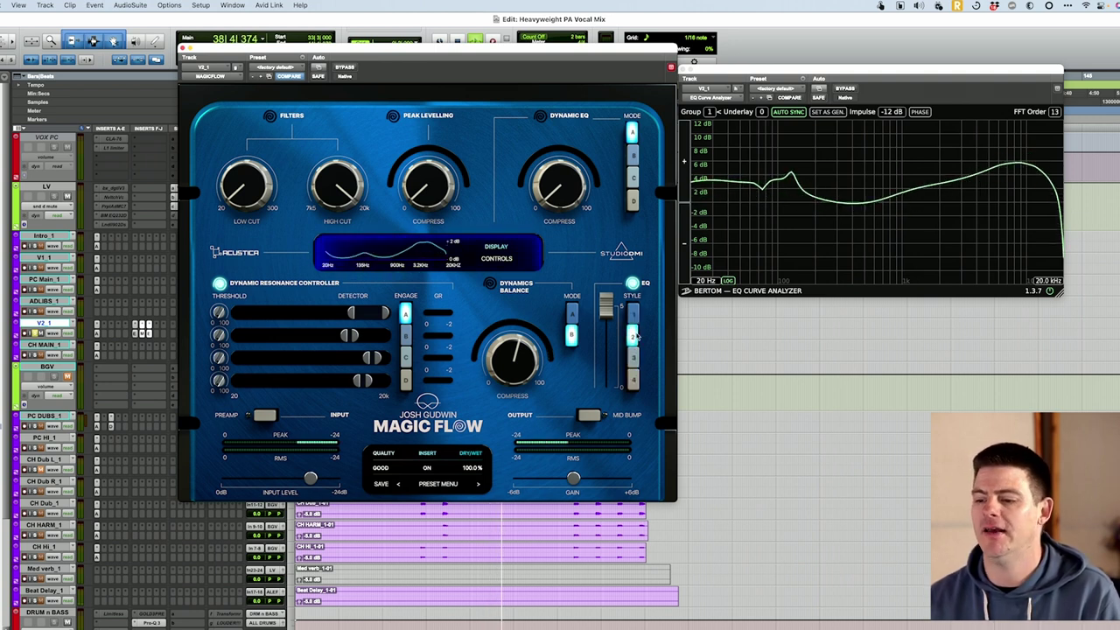
- Switch the EQ section to style 4 and bring its gain back down to 0
click(632, 378)
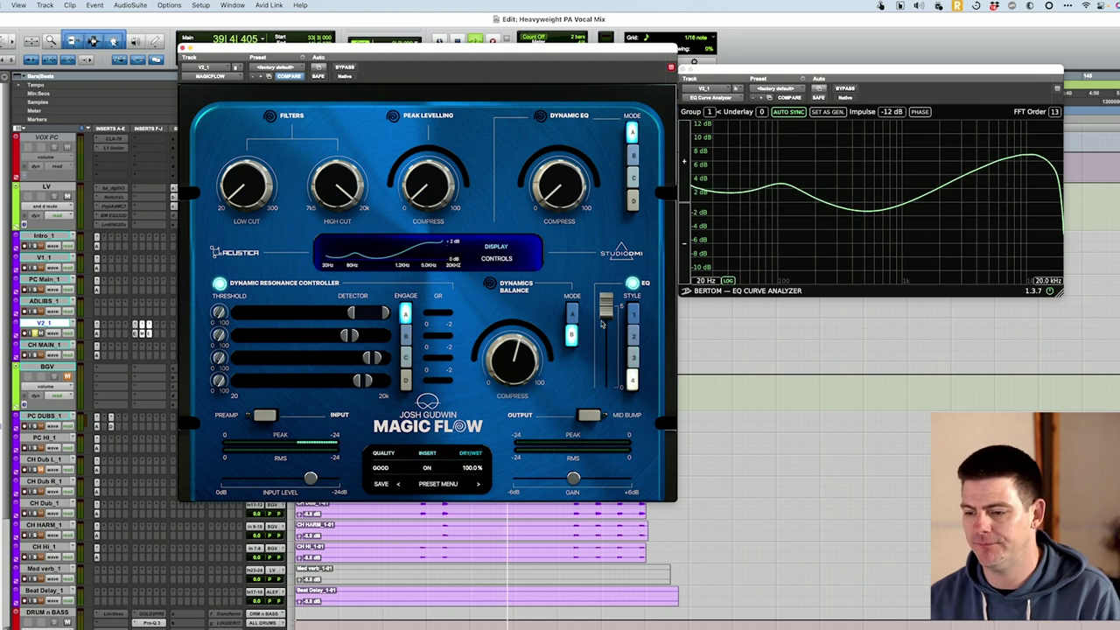
mouse_move(530, 348)
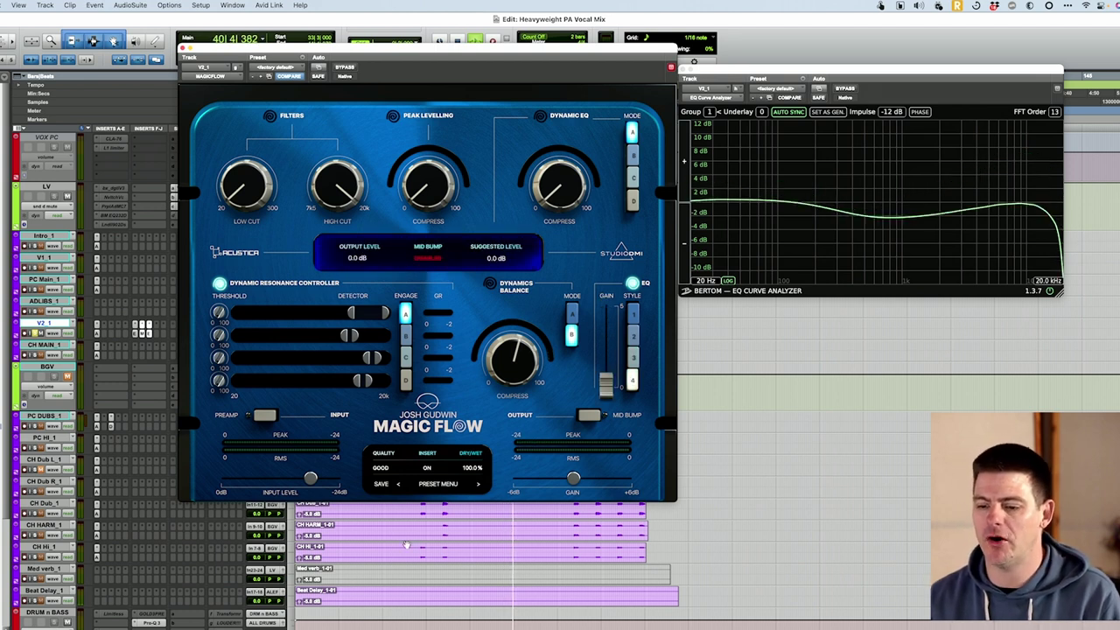
- Check the plug-in's quality and insert options, keeping quality at GOOD and insert ON
click(381, 467)
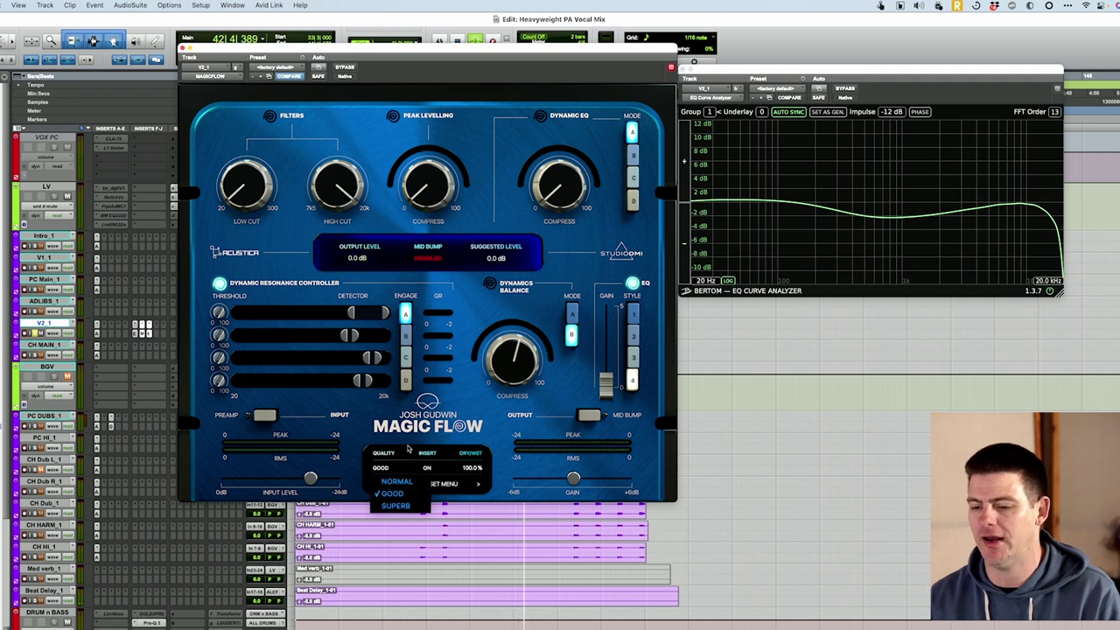
click(391, 493)
click(426, 468)
click(428, 480)
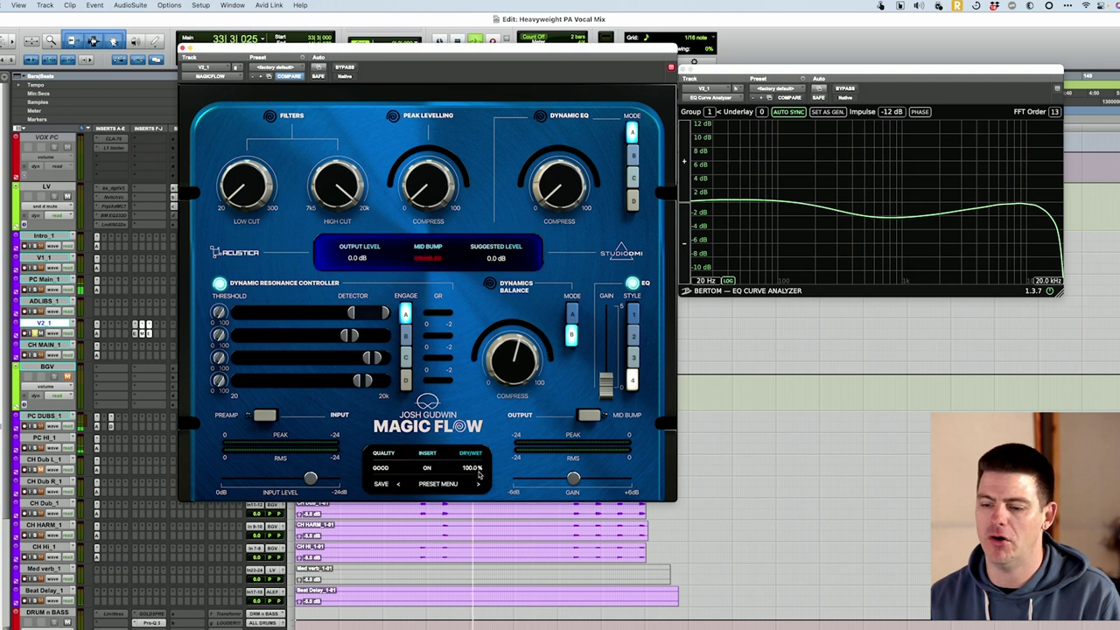
- Browse the factory presets from bass through to vocals without loading one
click(448, 485)
mouse_move(502, 465)
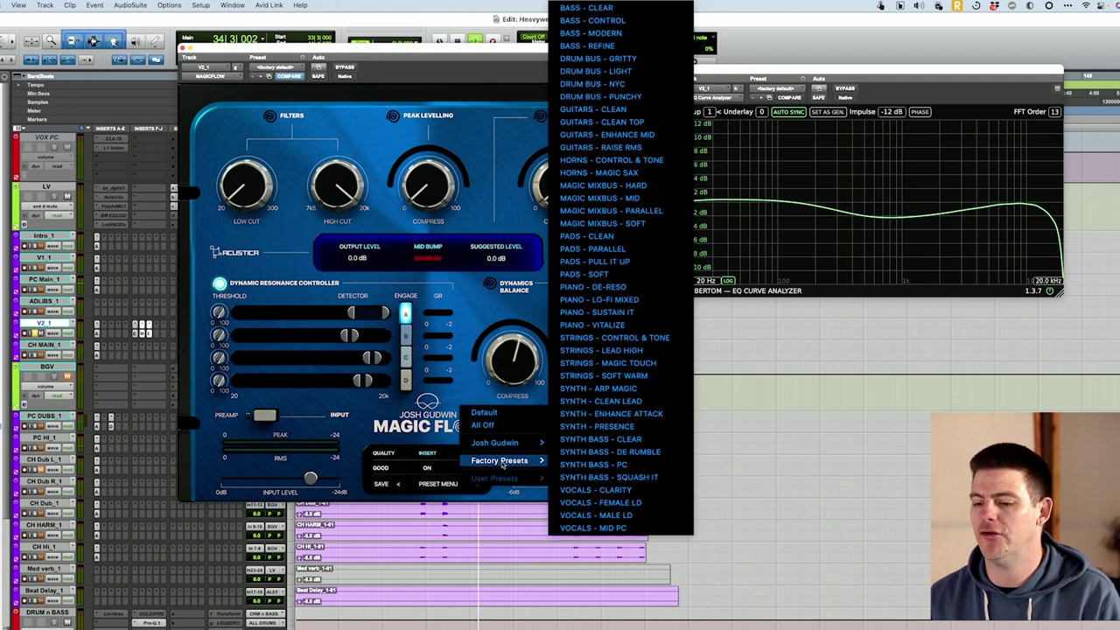
mouse_move(517, 443)
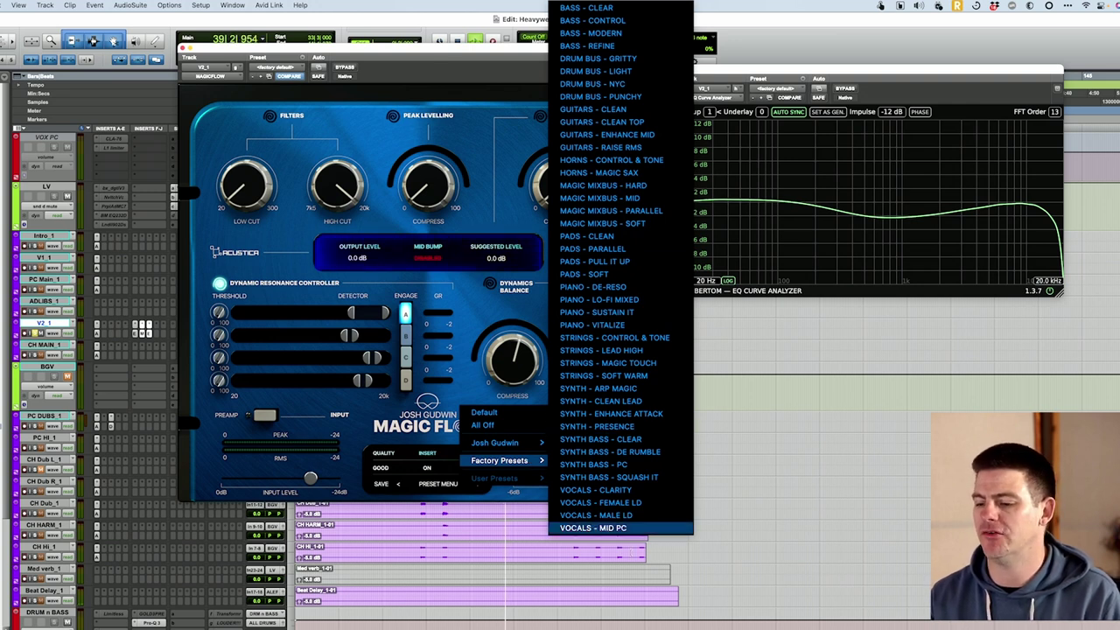
click(482, 142)
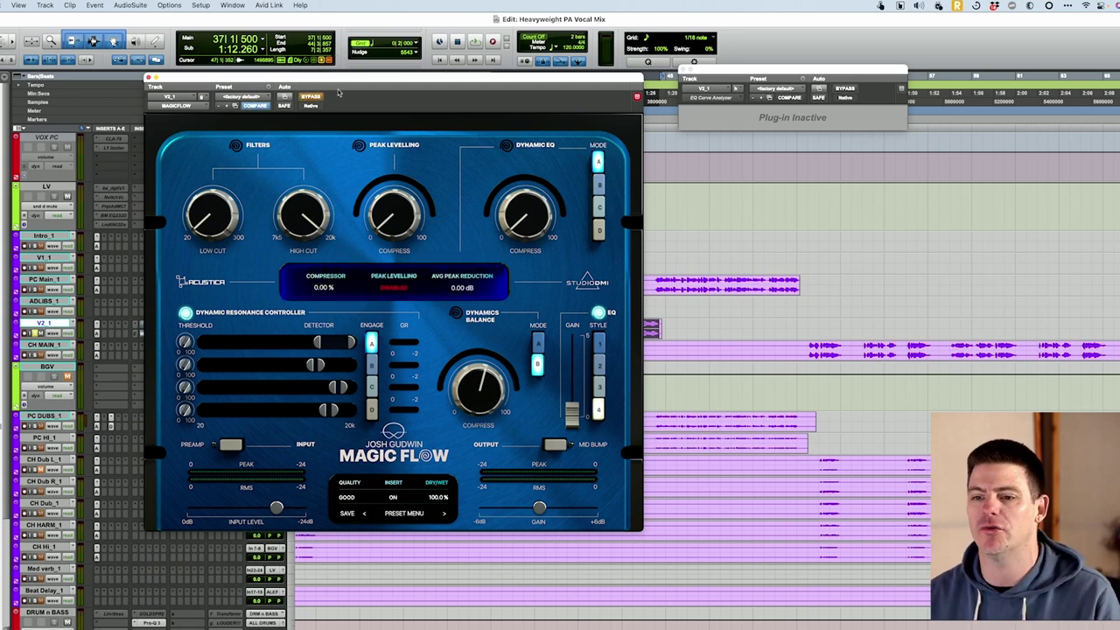
- Play the vocal in the mix with Magic Flow bypassed and shift the plug-in window slightly
key(space)
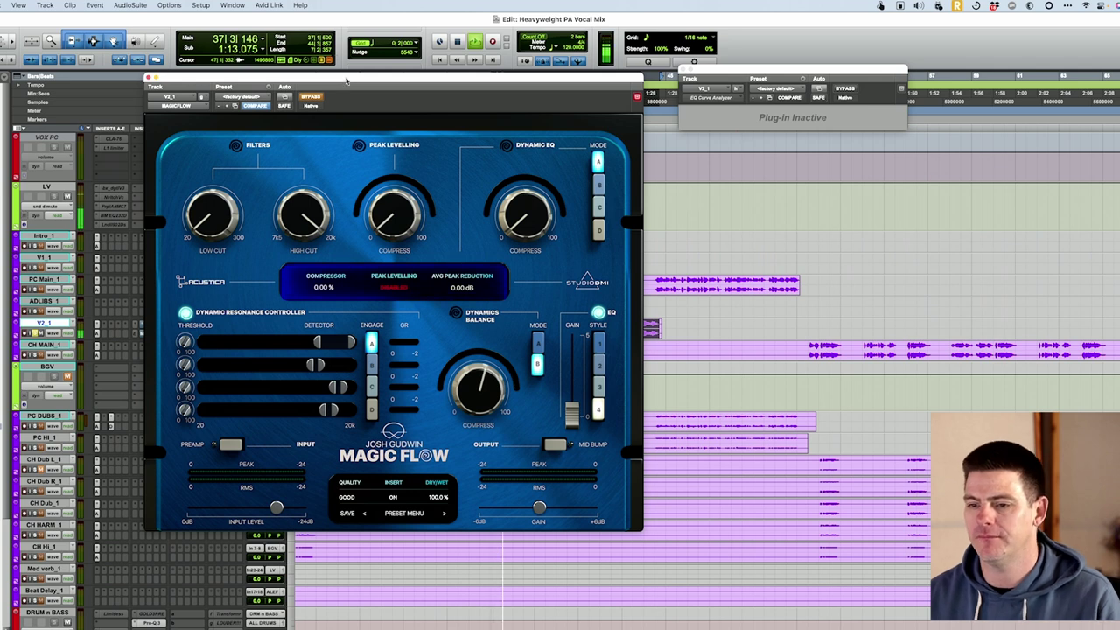
mouse_move(346, 81)
mouse_down()
mouse_move(392, 347)
mouse_move(416, 295)
mouse_move(339, 56)
mouse_move(349, 68)
mouse_up()
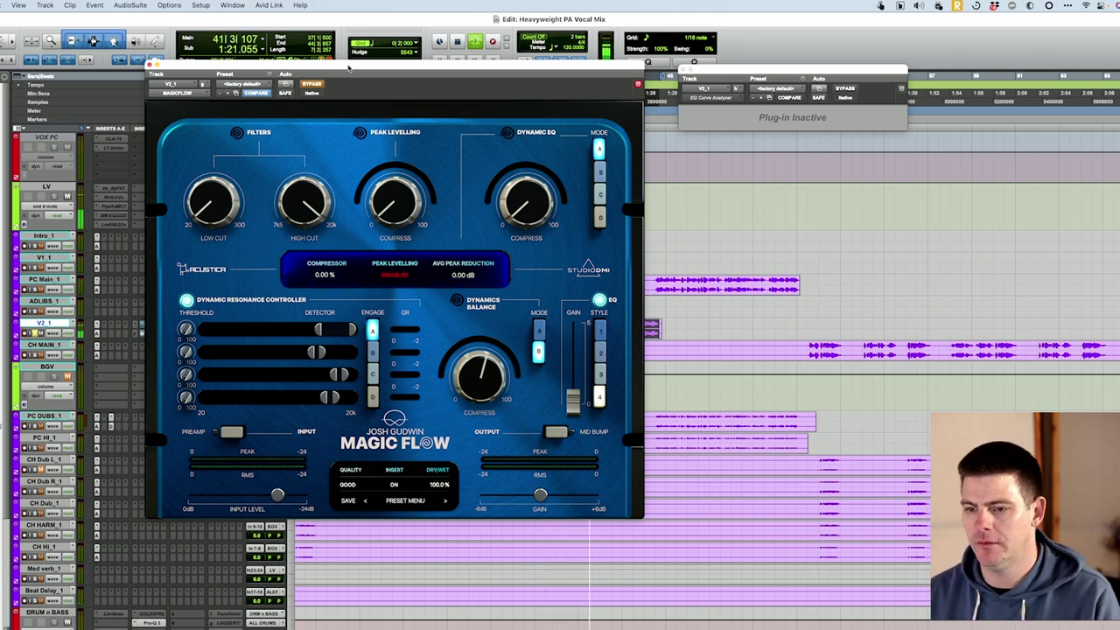
mouse_move(349, 67)
mouse_down()
mouse_move(375, 73)
mouse_move(365, 77)
mouse_up()
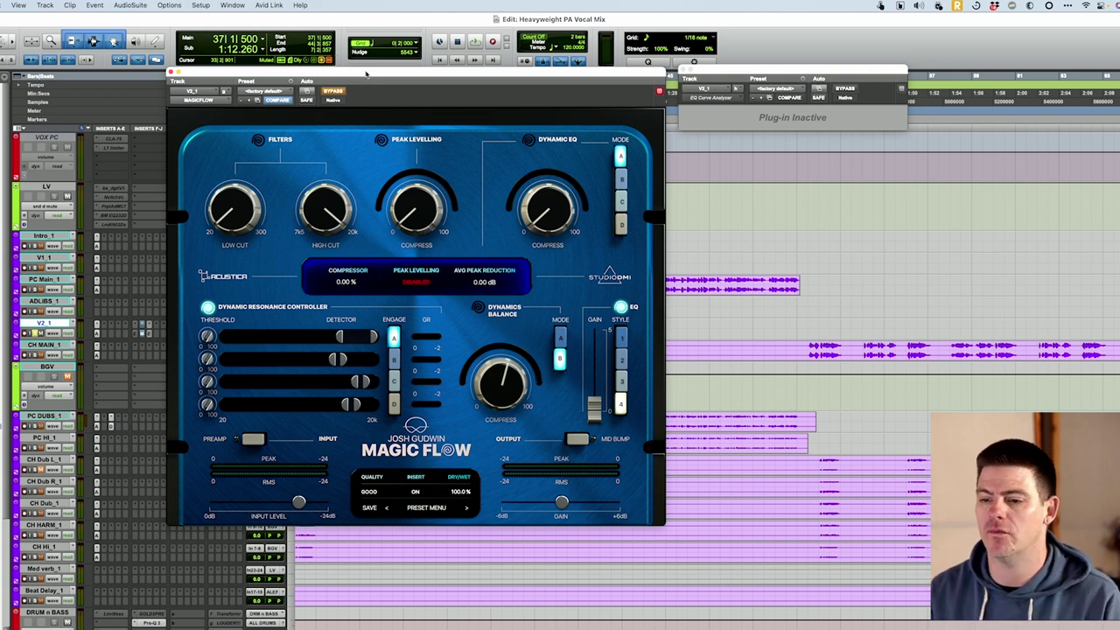
- Engage the Filters during playback, settle the low cut around its midpoint after trying 300 Hz, and sweep the high cut down before restoring 20000 Hz
mouse_move(311, 136)
key(space)
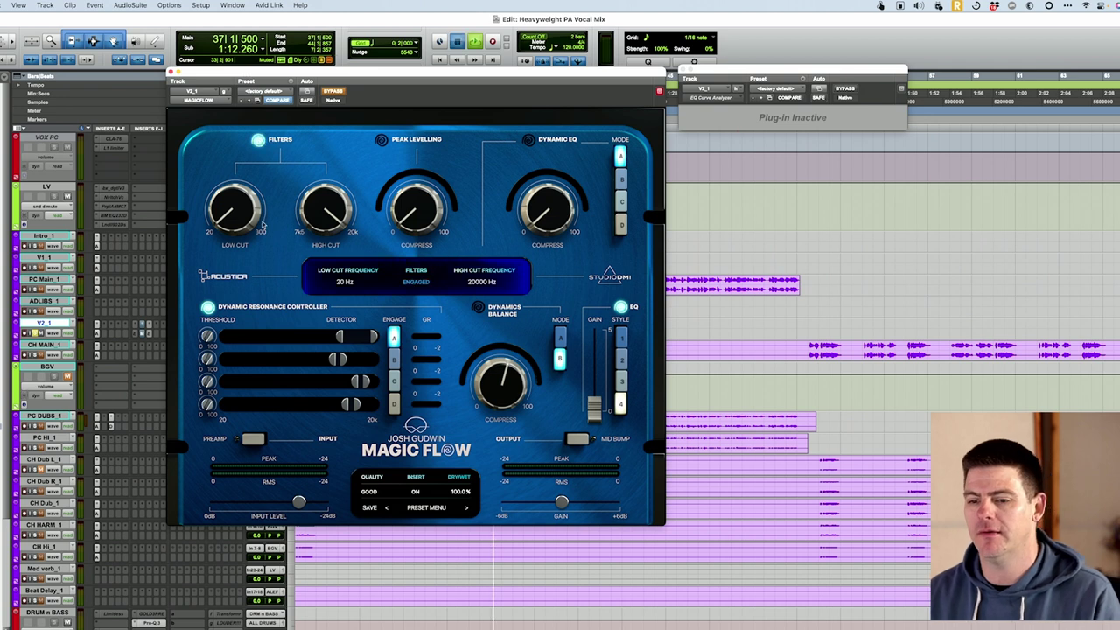
drag(261, 226, 252, 155)
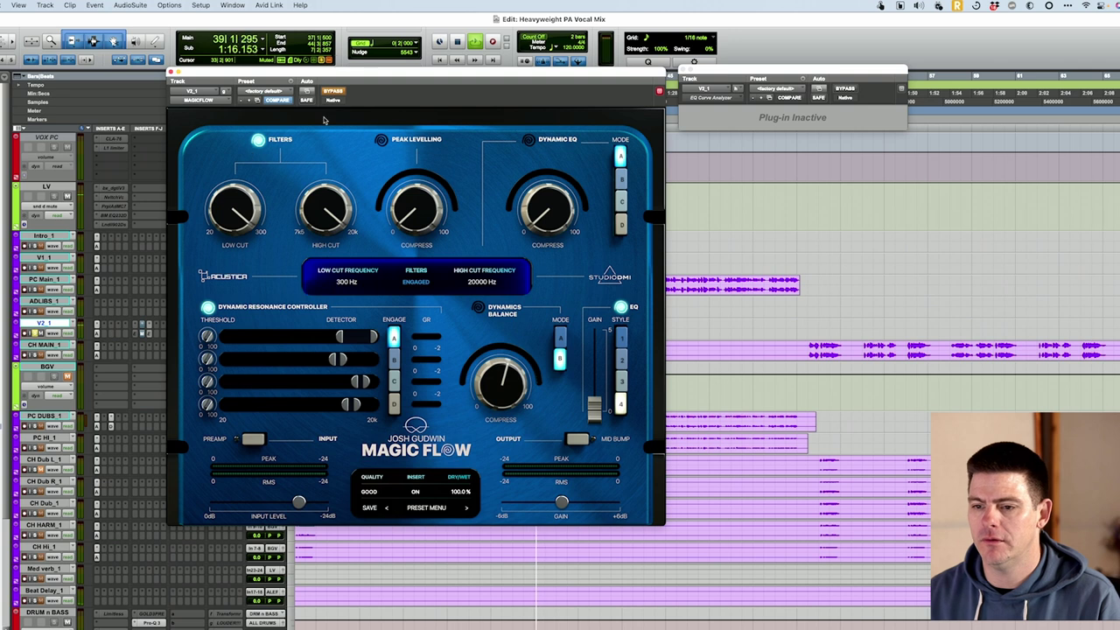
drag(249, 199, 248, 220)
drag(326, 210, 310, 335)
key(super+z)
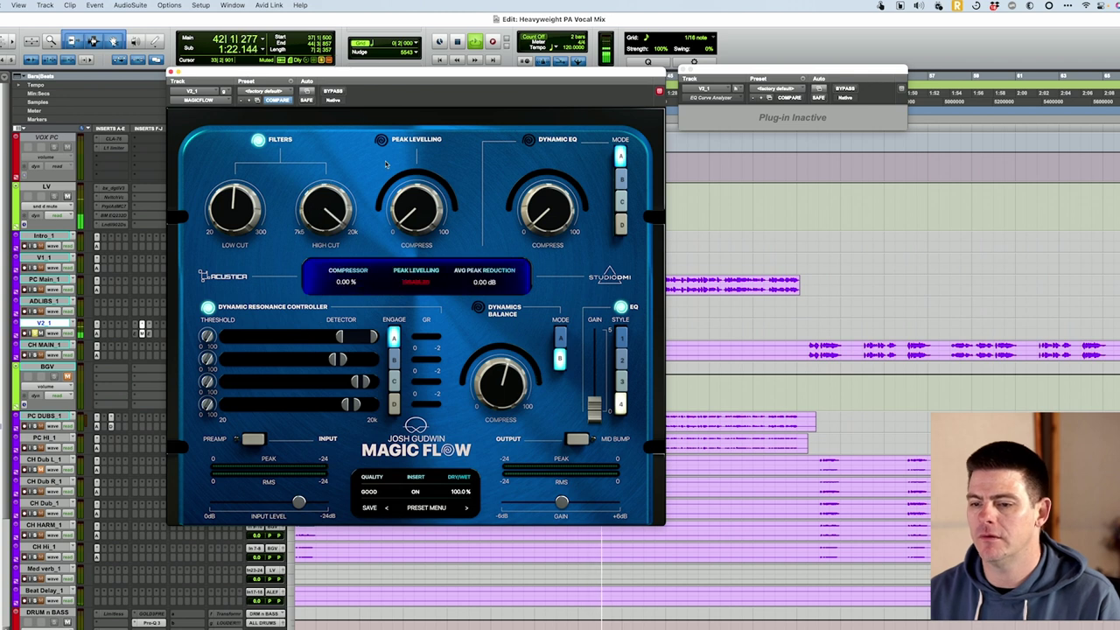
- Engage Peak Levelling with compress just past halfway, and engage the input Preamp with the input level at -24.0 dB
click(383, 141)
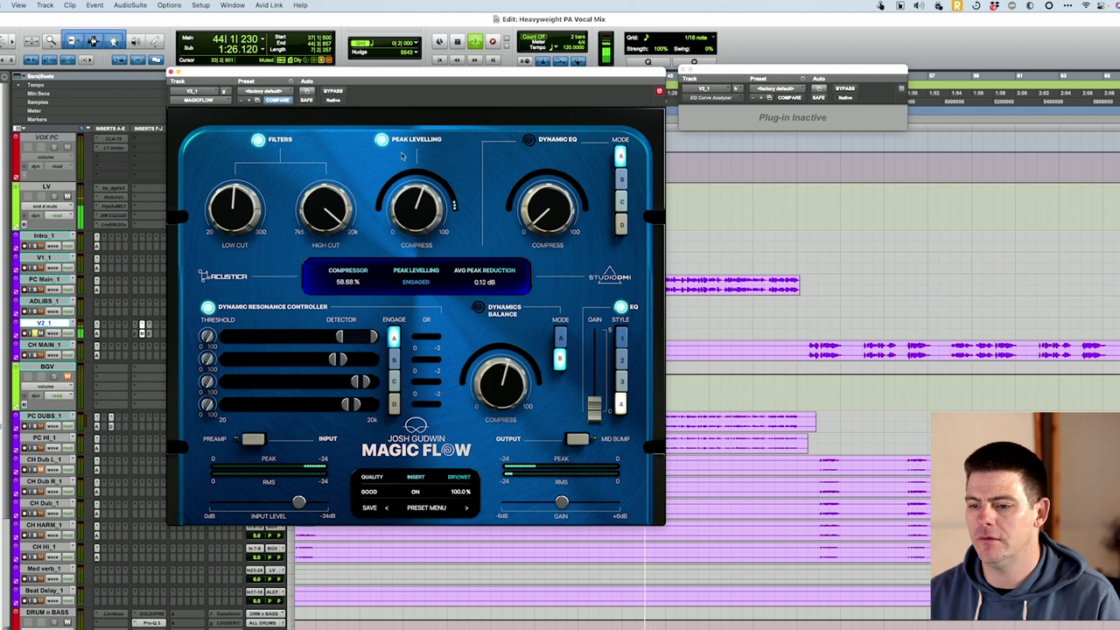
drag(415, 204, 410, 191)
click(249, 439)
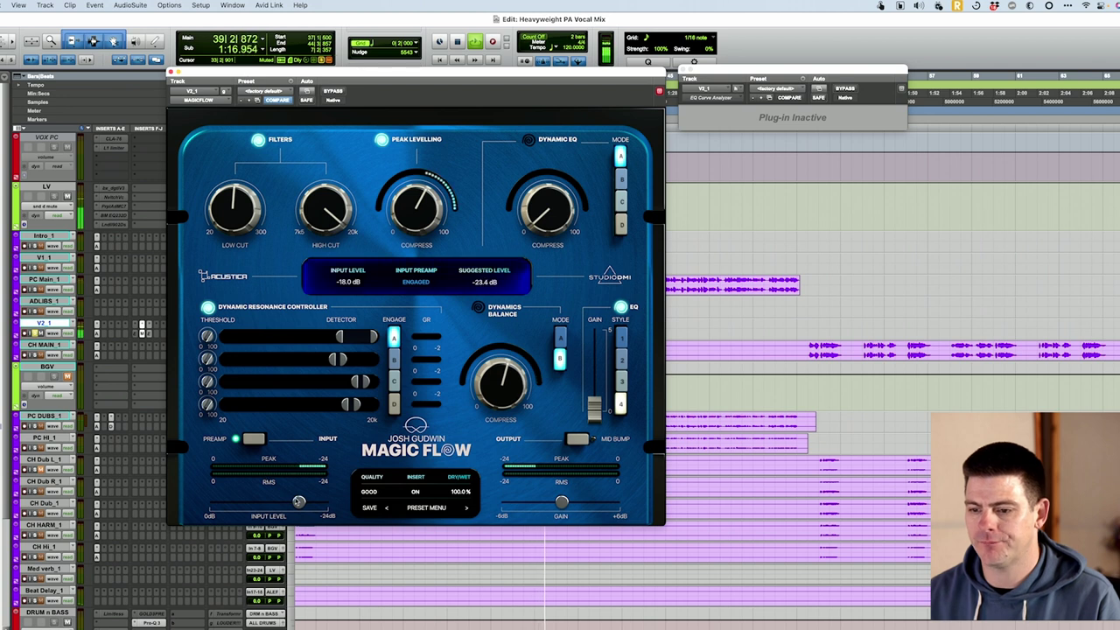
drag(299, 501, 330, 502)
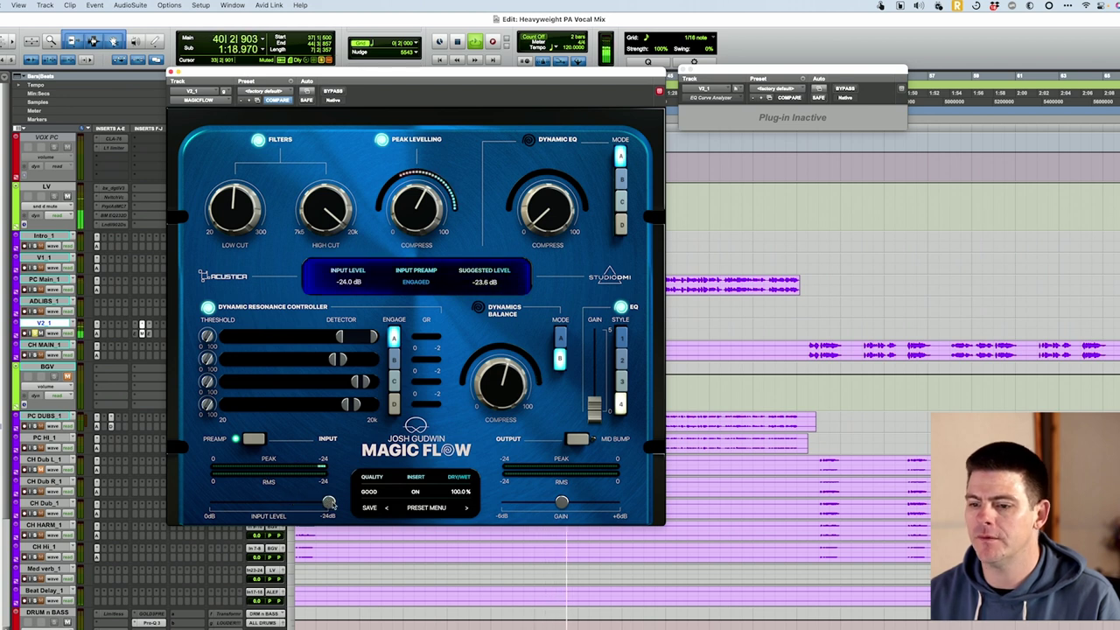
- Lower the Peak Levelling compress amount to about 39% and engage the output Mid Bump
scroll(429, 208, down, 5)
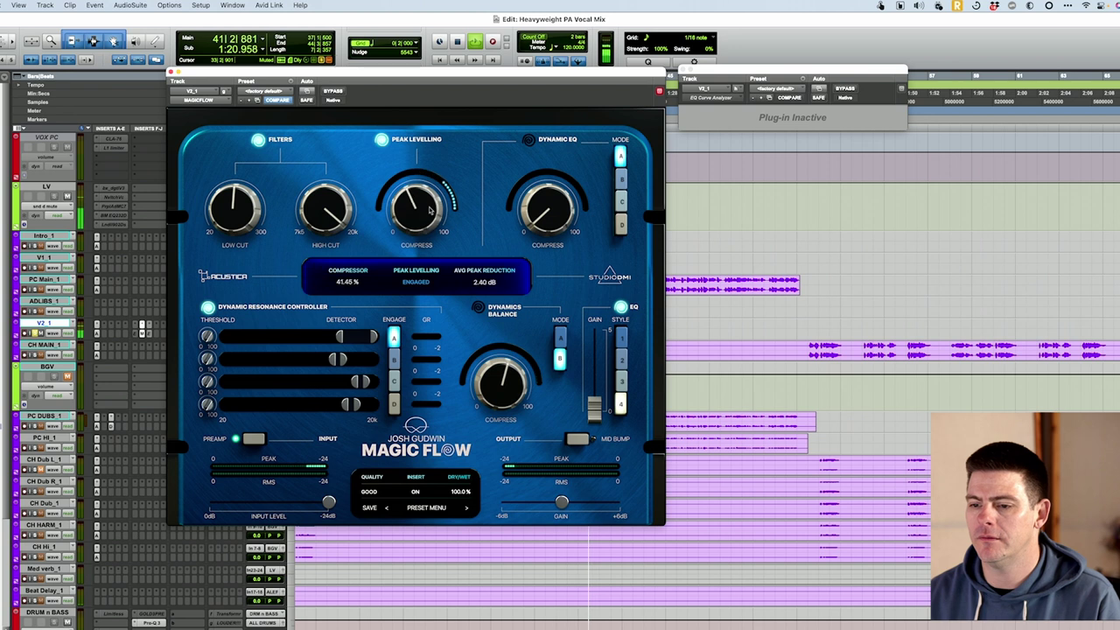
scroll(429, 208, down, 2)
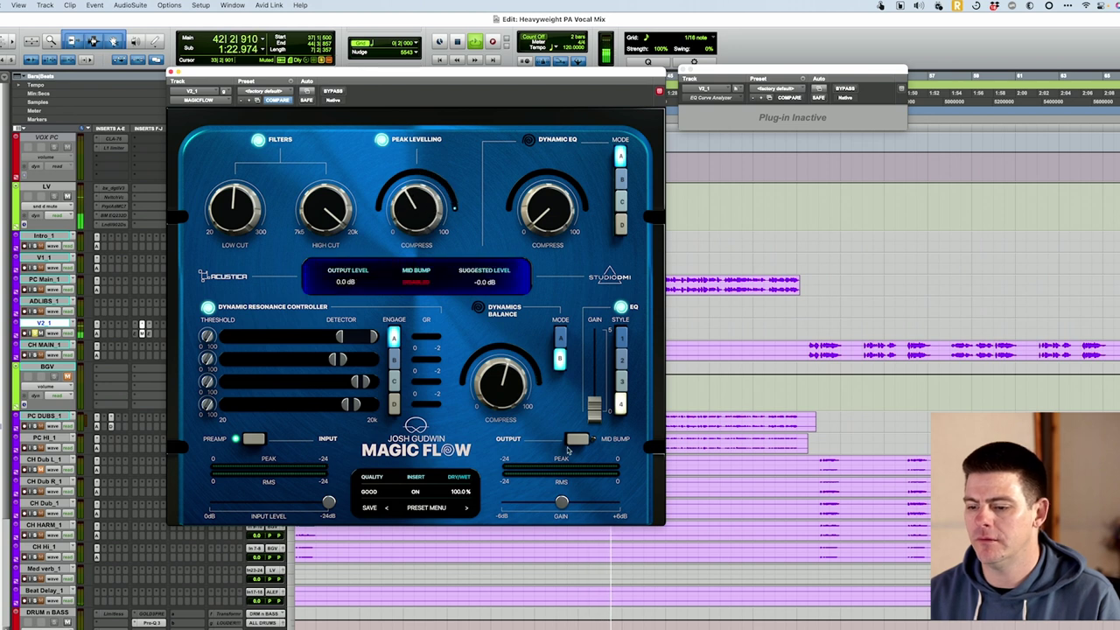
click(577, 439)
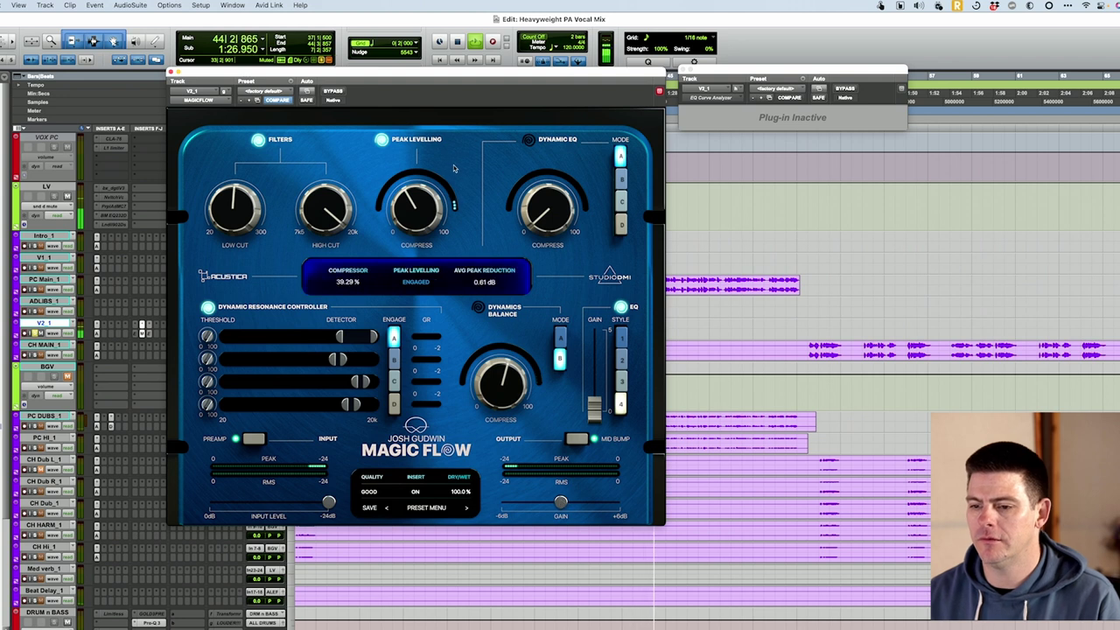
scroll(416, 216, up, 3)
scroll(416, 216, down, 3)
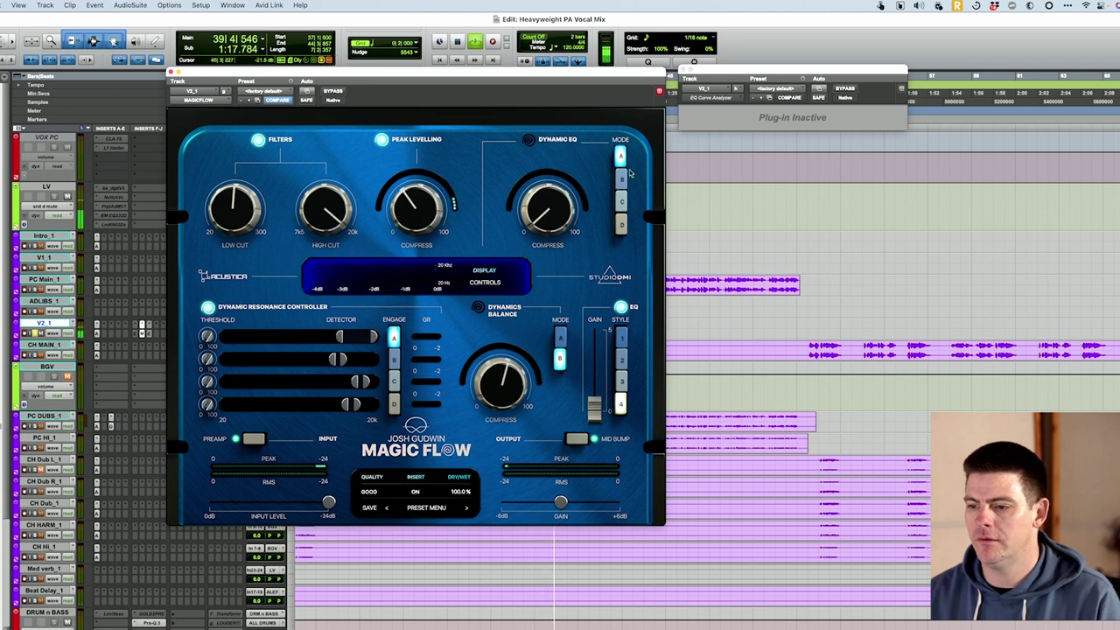
- Engage the Dynamic EQ with compress just under halfway and audition modes B, C and D before returning to mode A
click(528, 139)
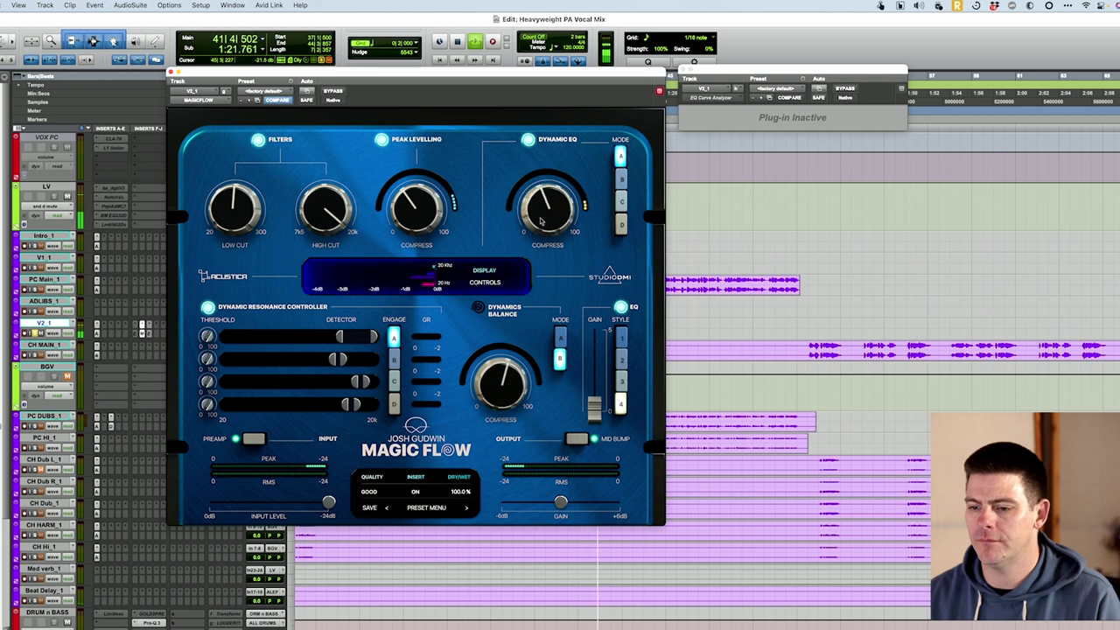
click(619, 179)
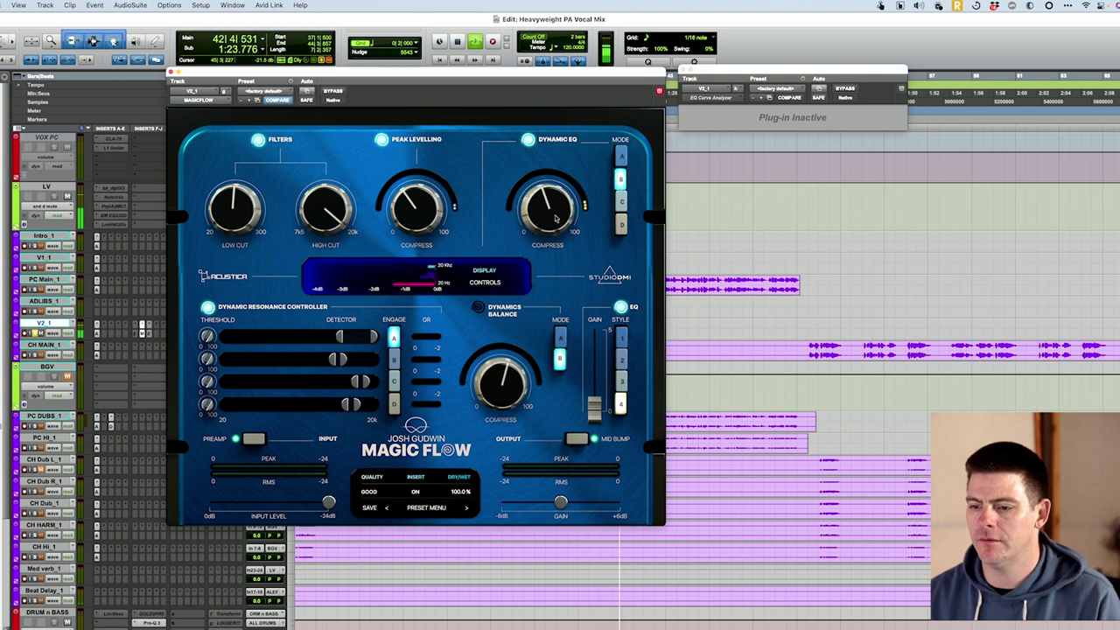
click(622, 202)
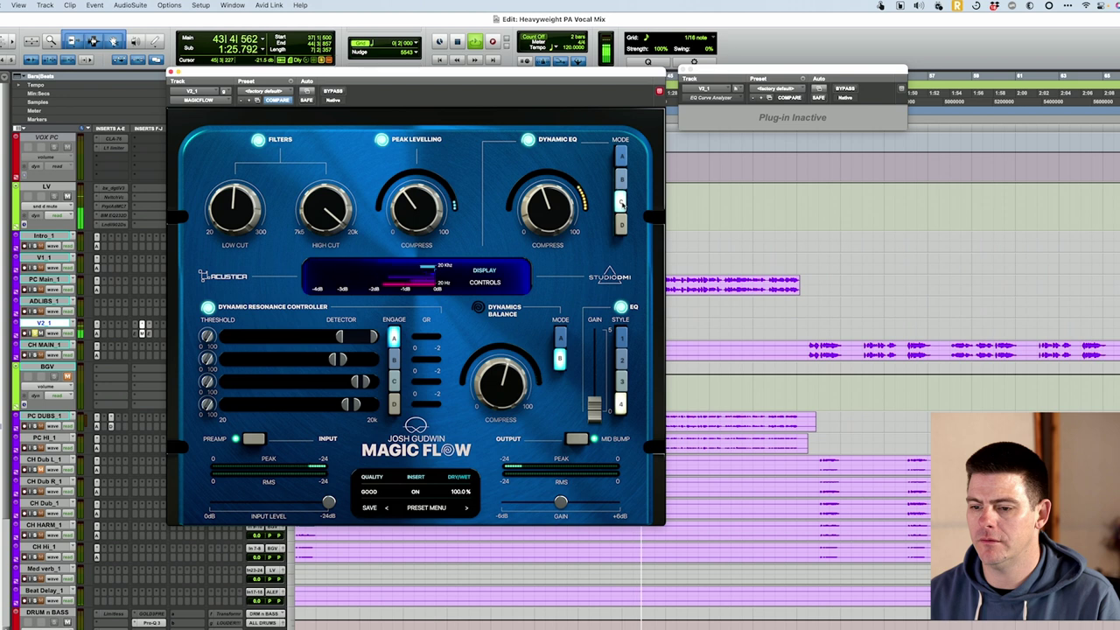
click(619, 179)
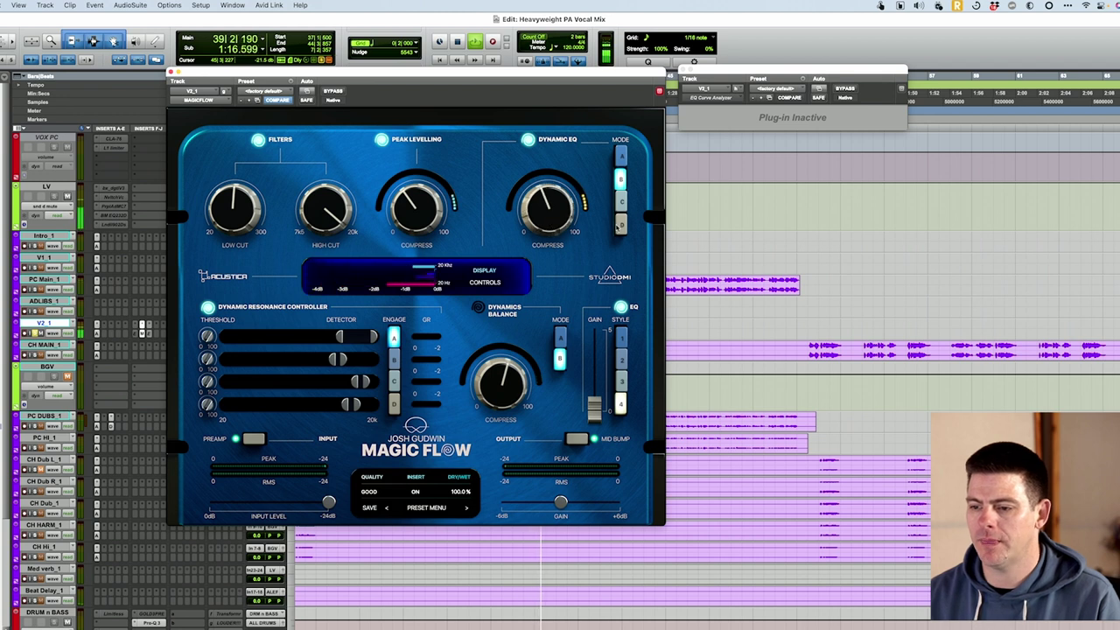
click(619, 225)
click(622, 156)
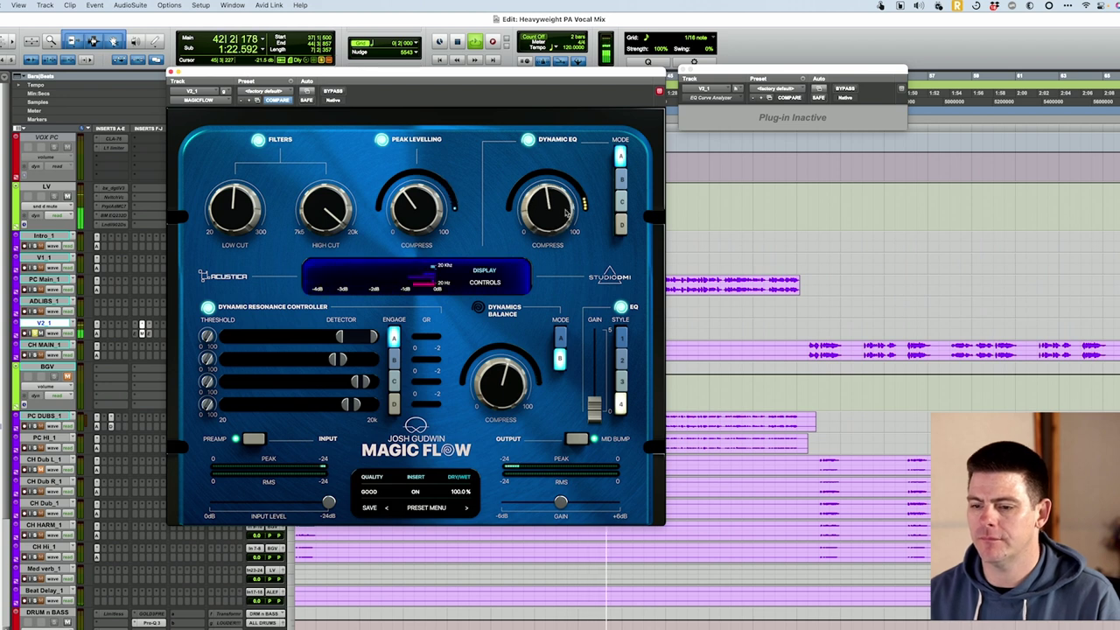
- Set resonance controller band A to 1564–4790 Hz with a 72.97% threshold, and engage band C with a lower detector start and raised threshold
mouse_move(317, 350)
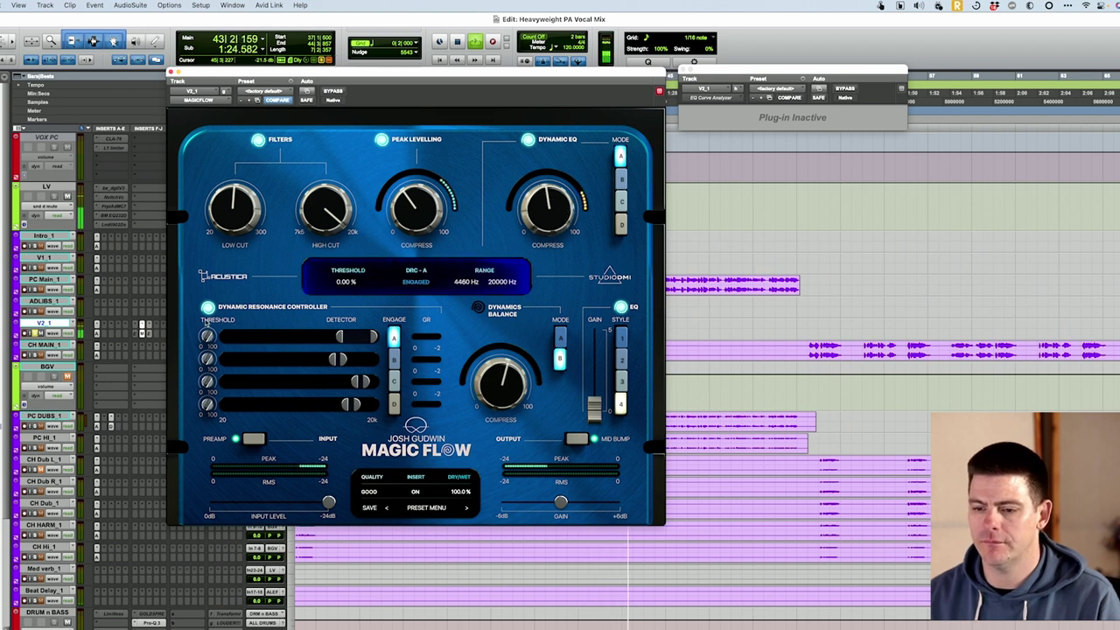
mouse_move(340, 336)
mouse_down()
mouse_move(367, 337)
mouse_move(330, 339)
mouse_up()
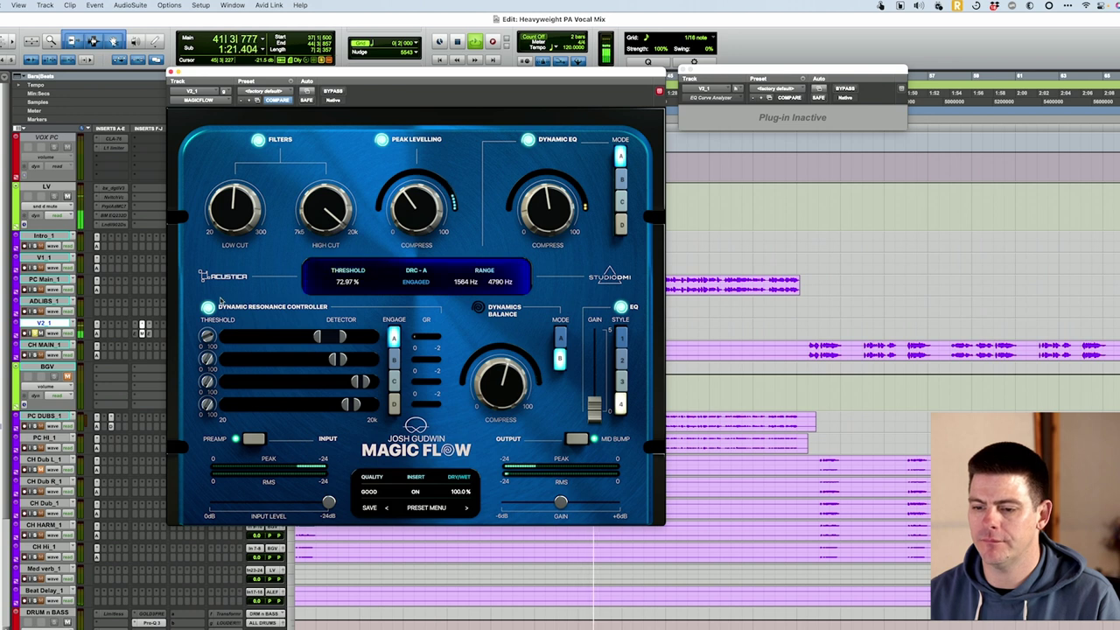
mouse_move(319, 388)
drag(360, 381, 350, 384)
drag(206, 382, 211, 347)
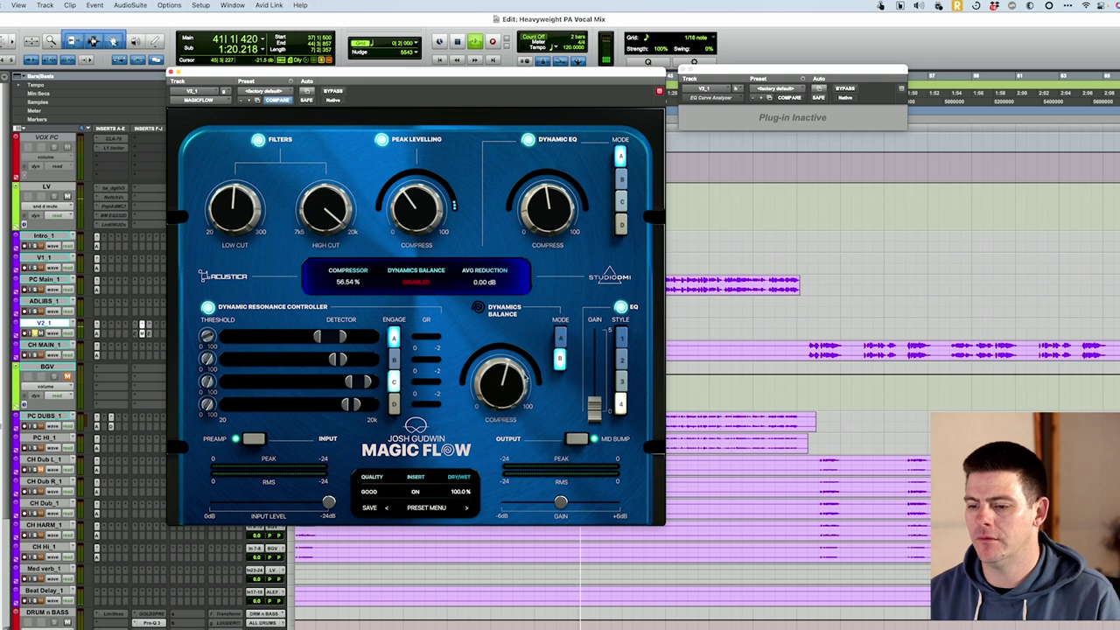
- Engage Dynamics Balance in mode B and reduce its compress amount to somewhat below halfway
click(477, 308)
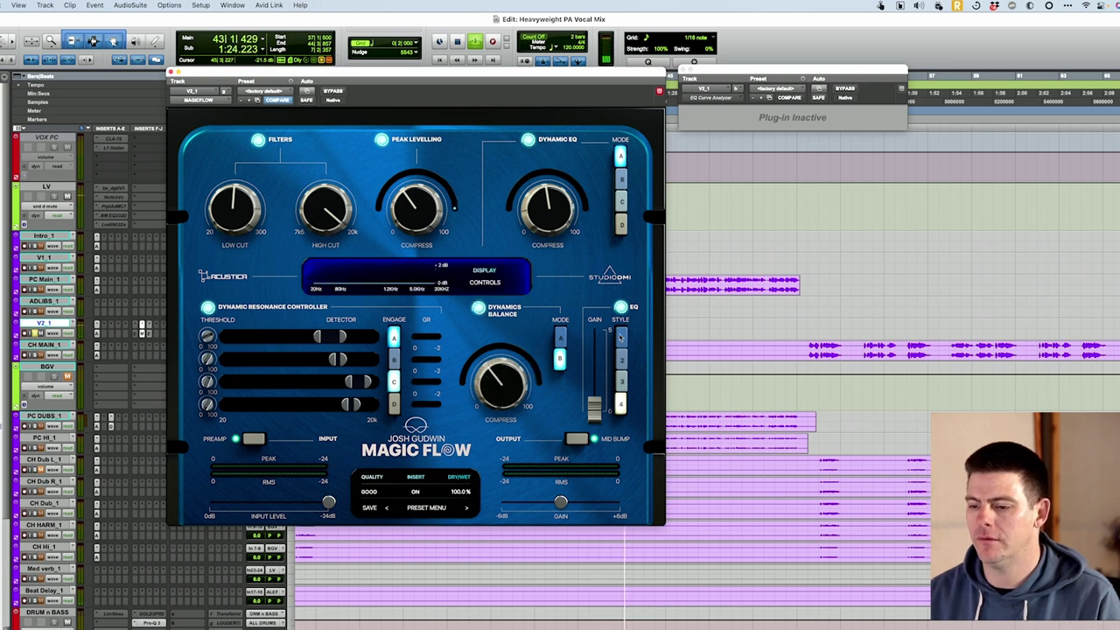
- Raise the EQ gain to about halfway and audition the EQ styles from 1 through 4
drag(596, 405, 598, 357)
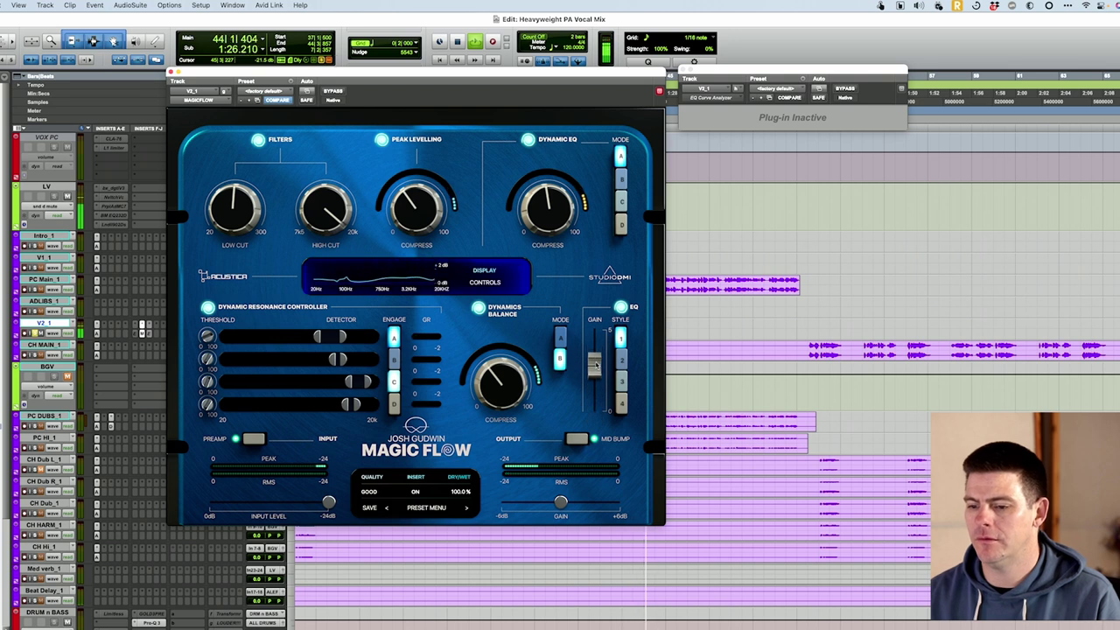
click(621, 360)
click(621, 383)
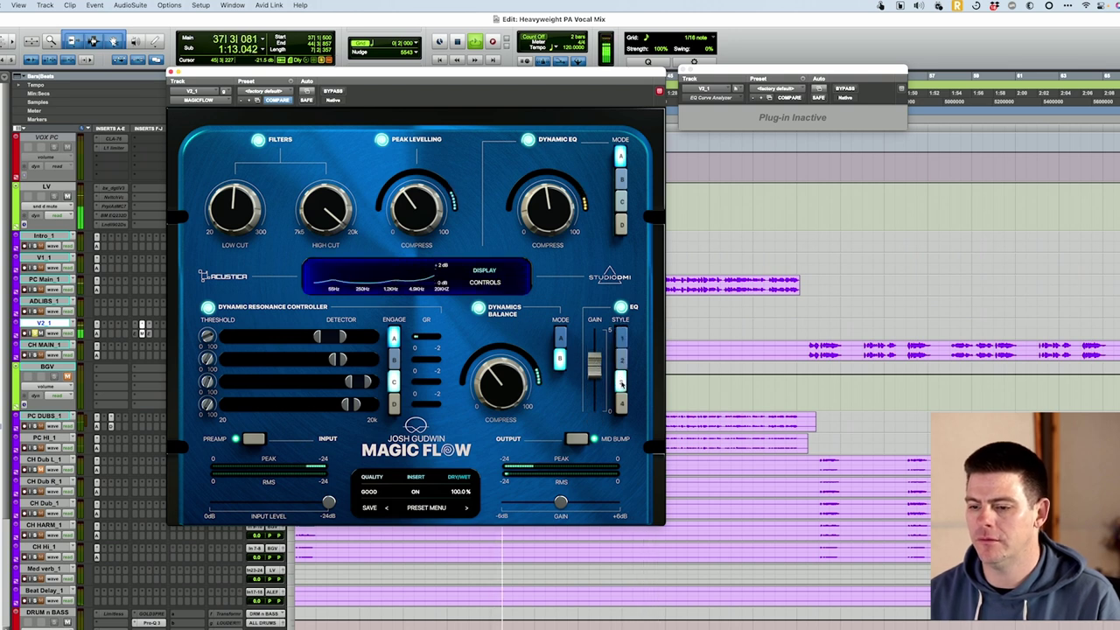
click(621, 403)
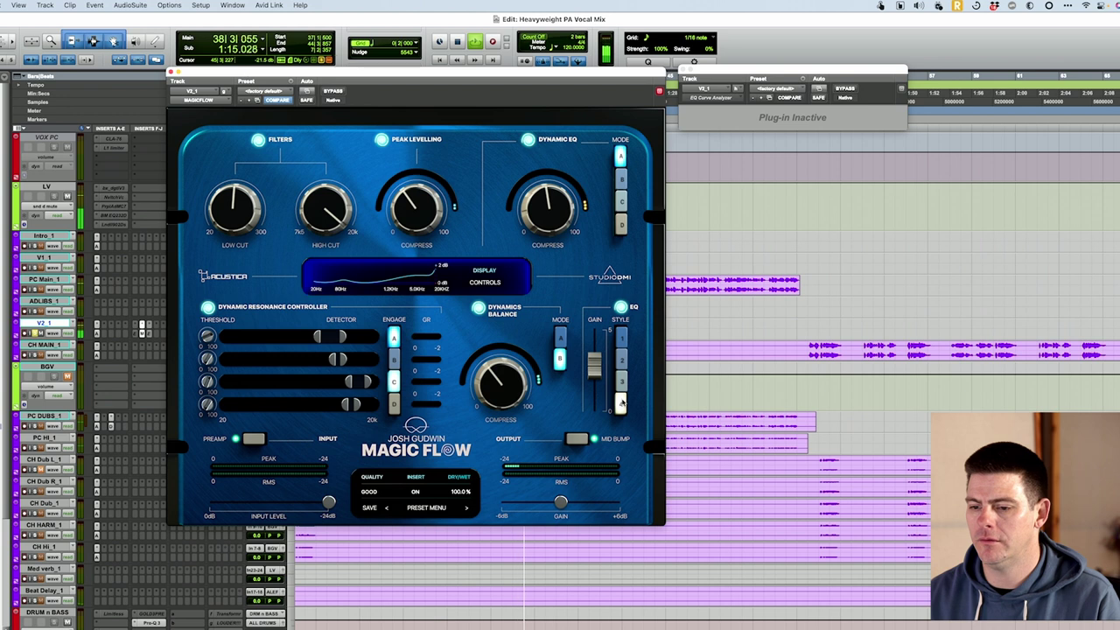
- Lower the EQ gain to about a third and compare the other styles, finishing on style 1
drag(600, 362, 606, 385)
click(621, 382)
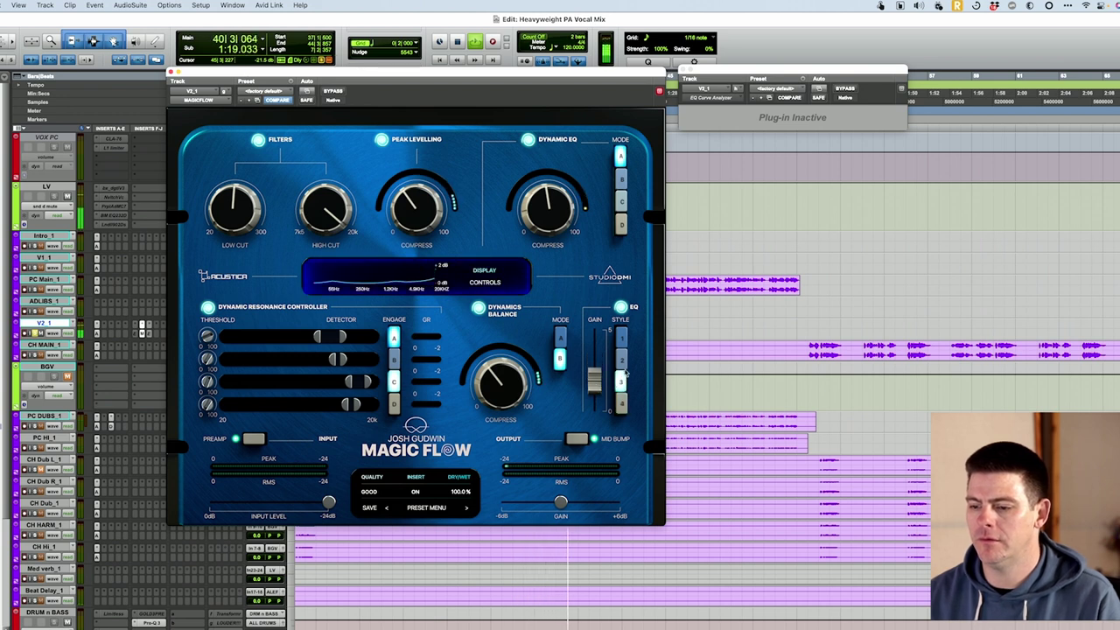
click(622, 359)
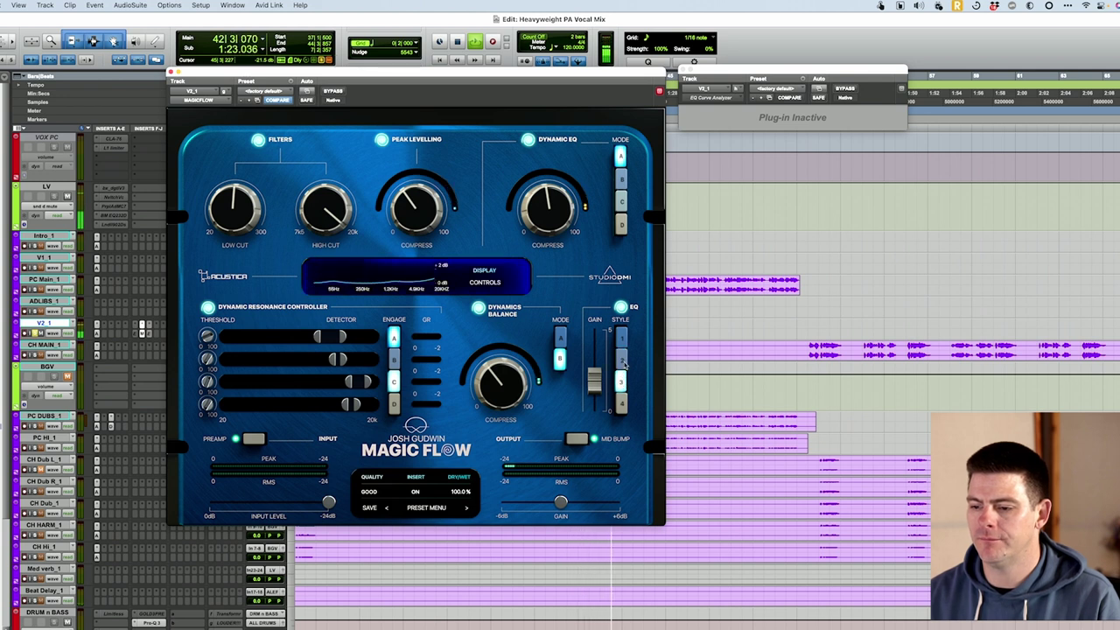
click(622, 339)
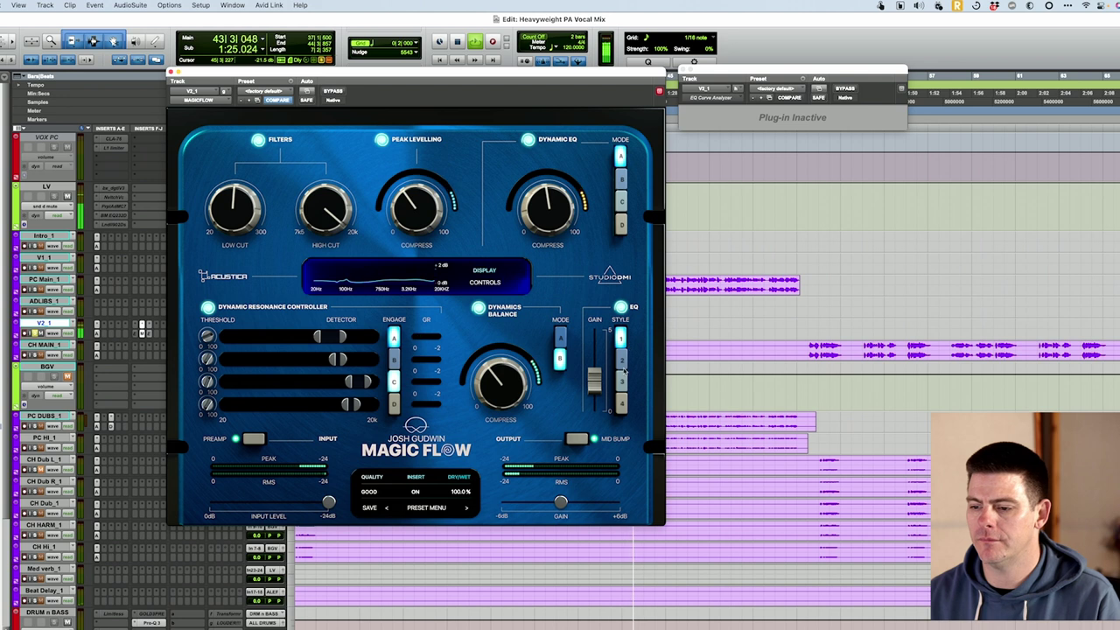
- Switch the vocal's EQ to style 3 and compare the plug-in bypassed and active during playback
click(622, 382)
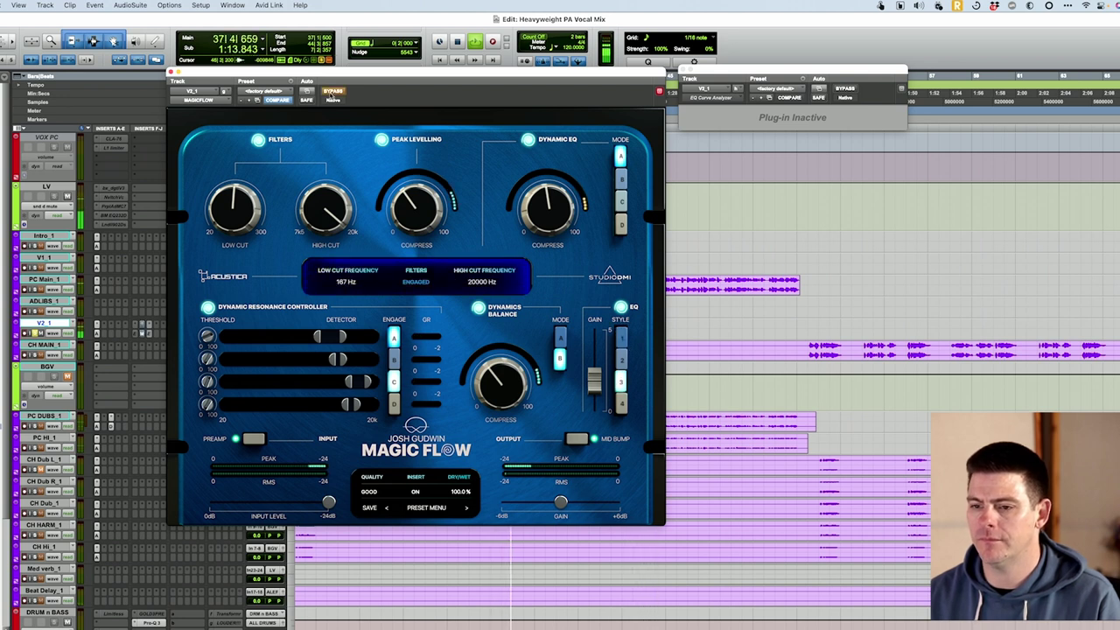
key(space)
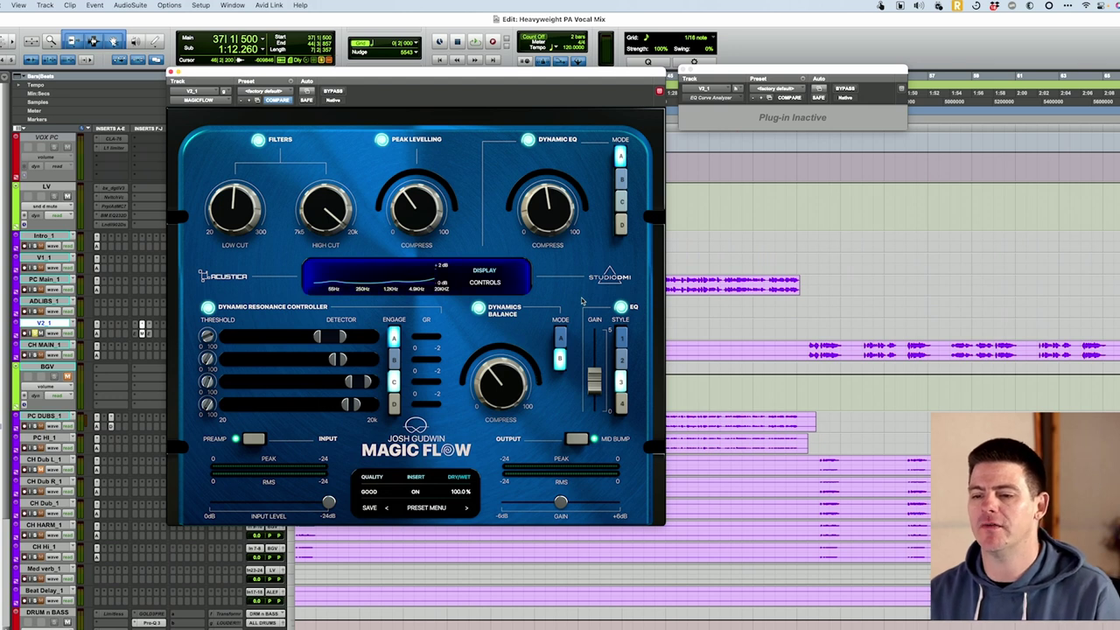
mouse_move(510, 343)
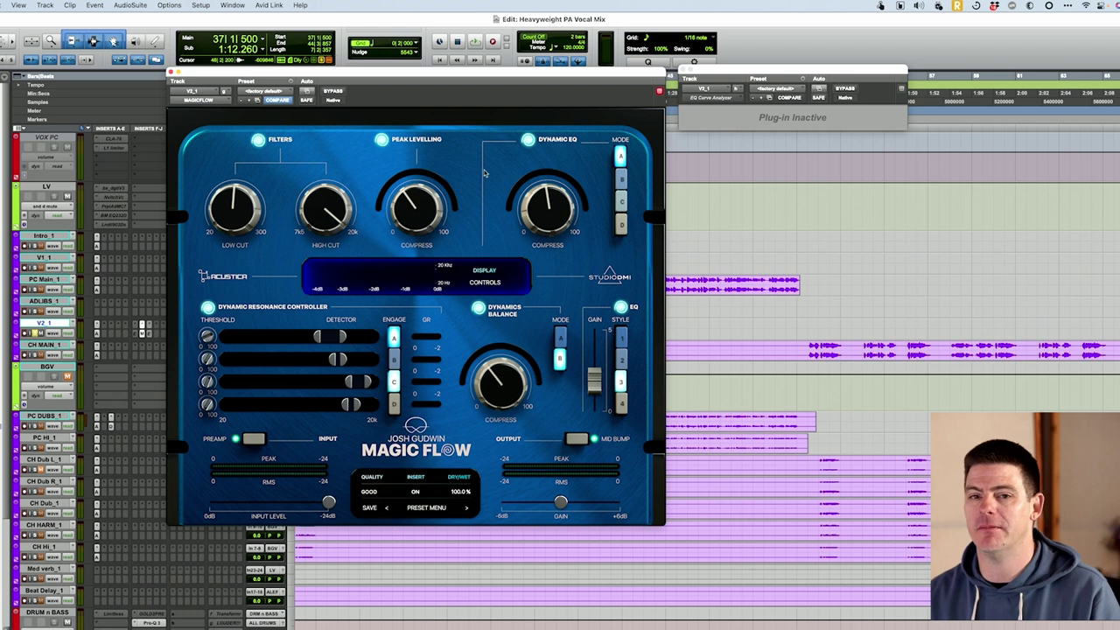
key(space)
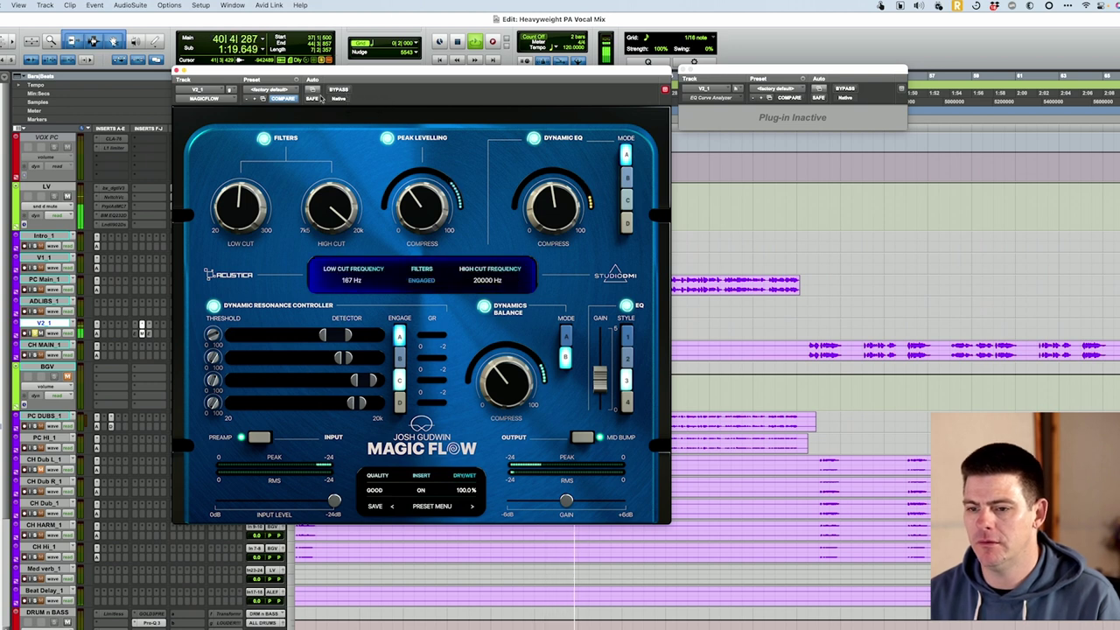
click(338, 89)
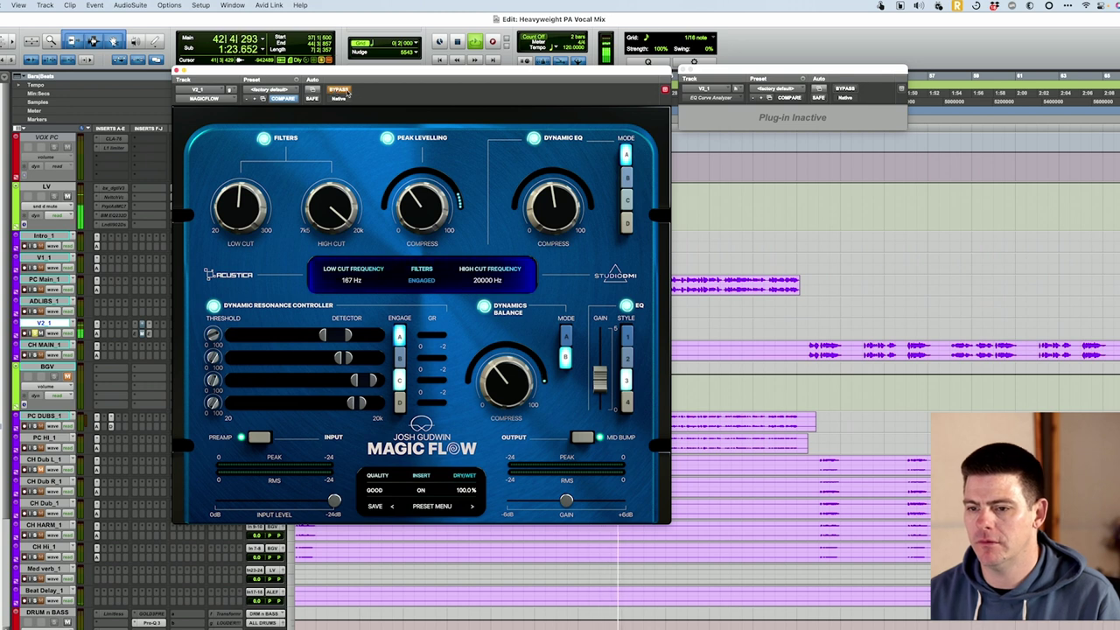
click(336, 90)
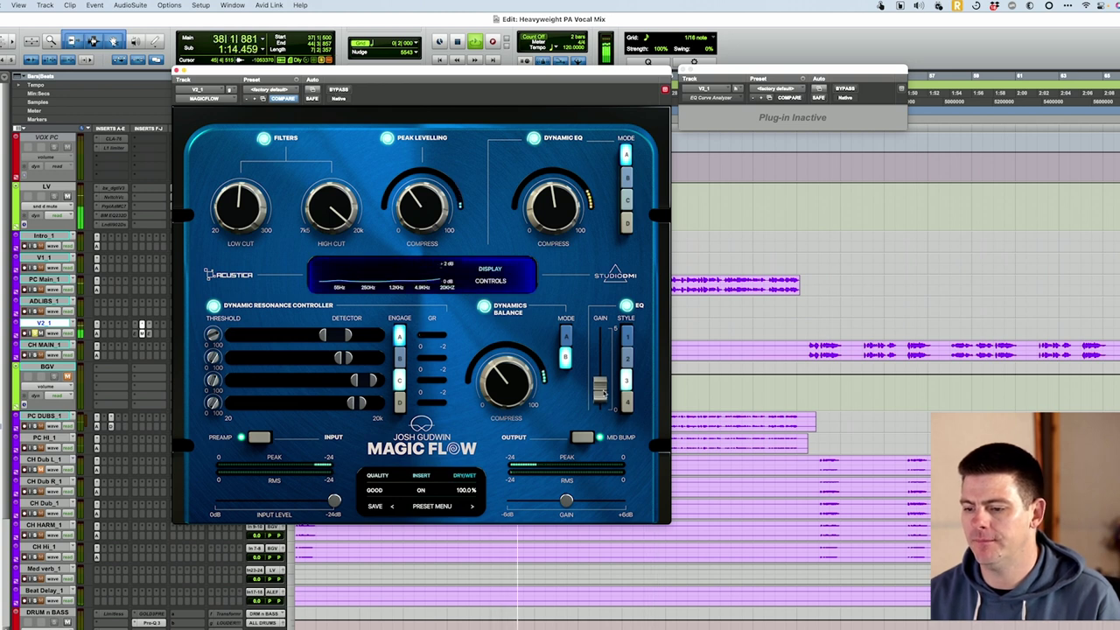
- Engage resonance controller band D with its detector starting around 4 kHz and a raised threshold, then compare the vocal against bypass
mouse_move(458, 229)
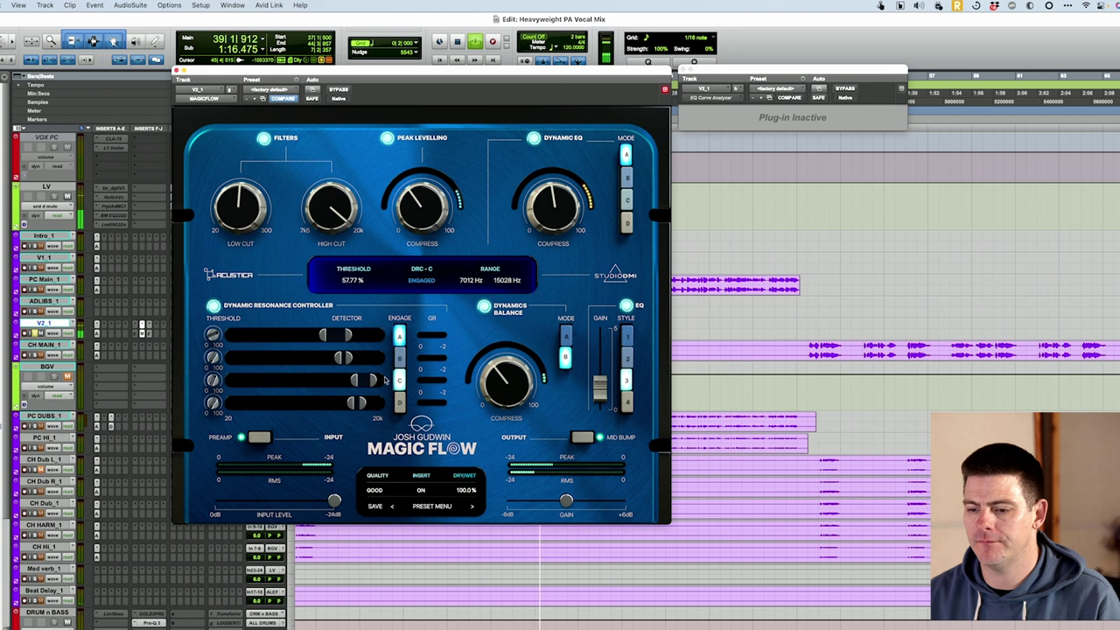
mouse_move(318, 403)
drag(349, 404, 339, 403)
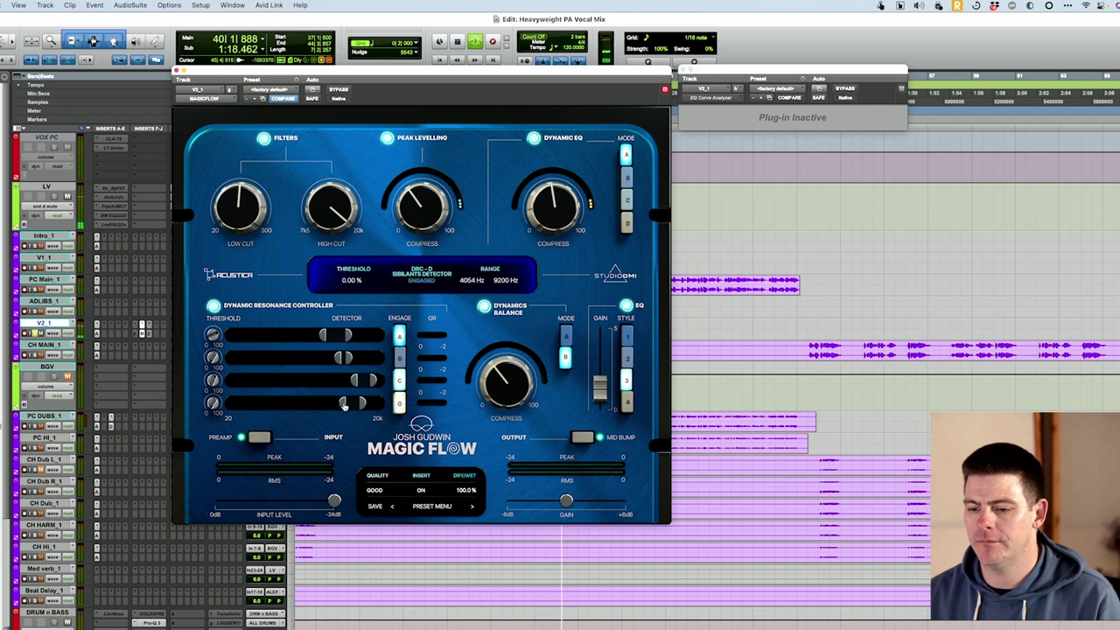
drag(226, 415, 225, 364)
mouse_move(389, 129)
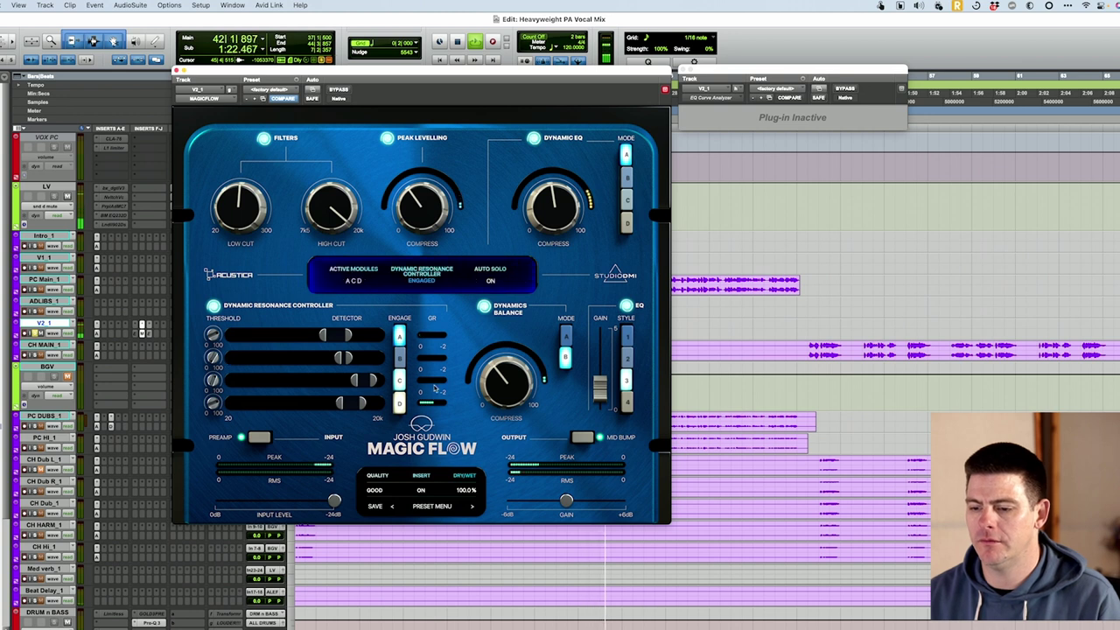
click(339, 91)
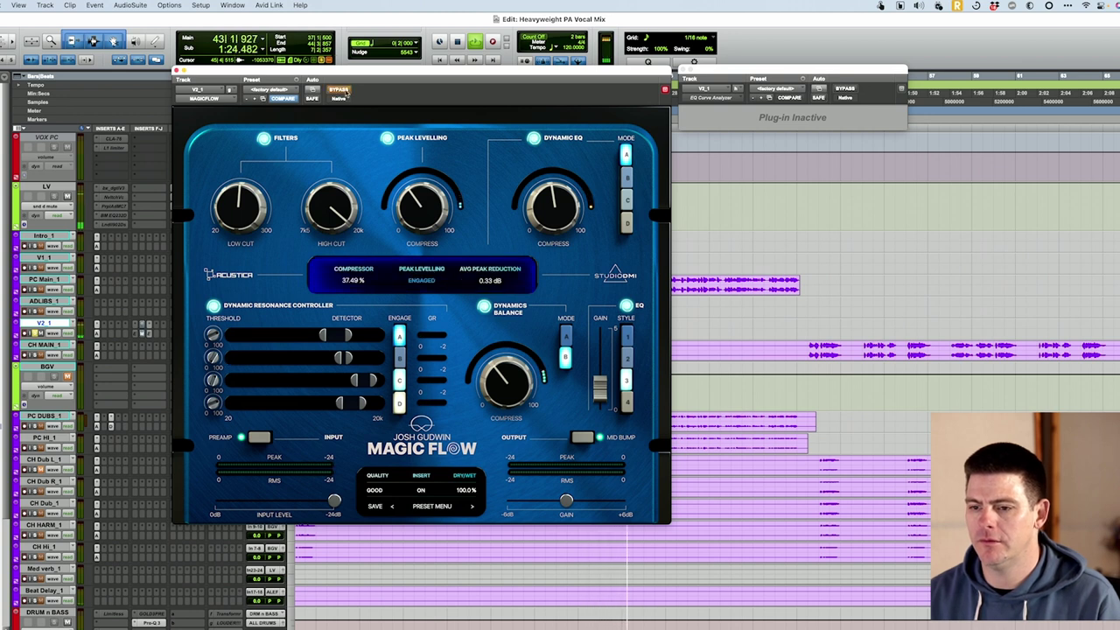
click(341, 91)
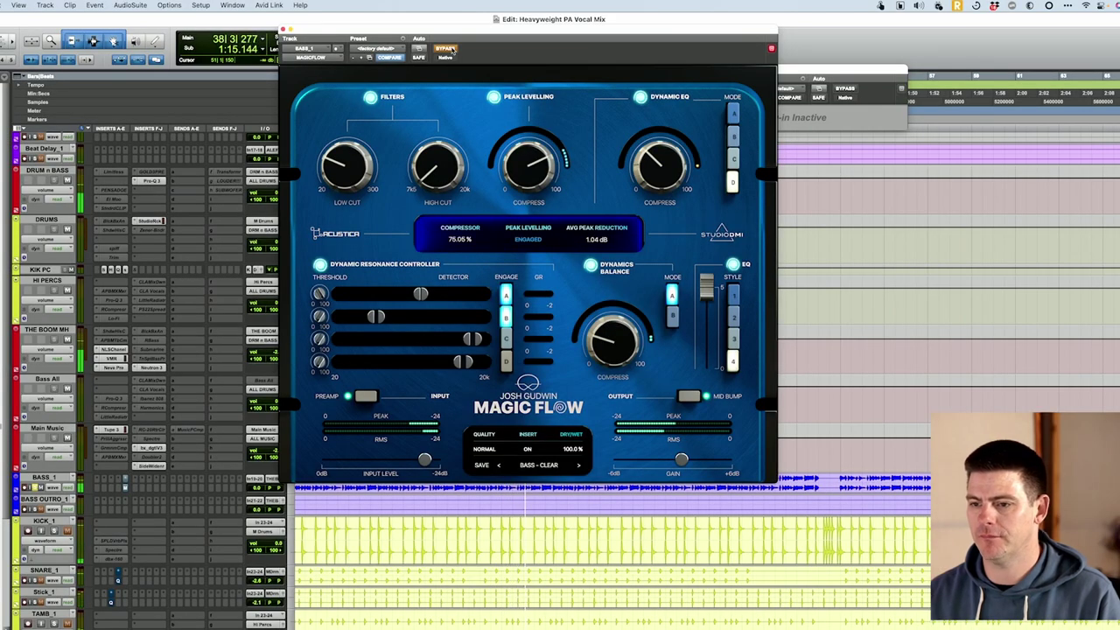
- With BASS - CLEAR active on the bass track, lower the input level slightly and set the output level to -2.7 dB
click(445, 49)
mouse_move(427, 406)
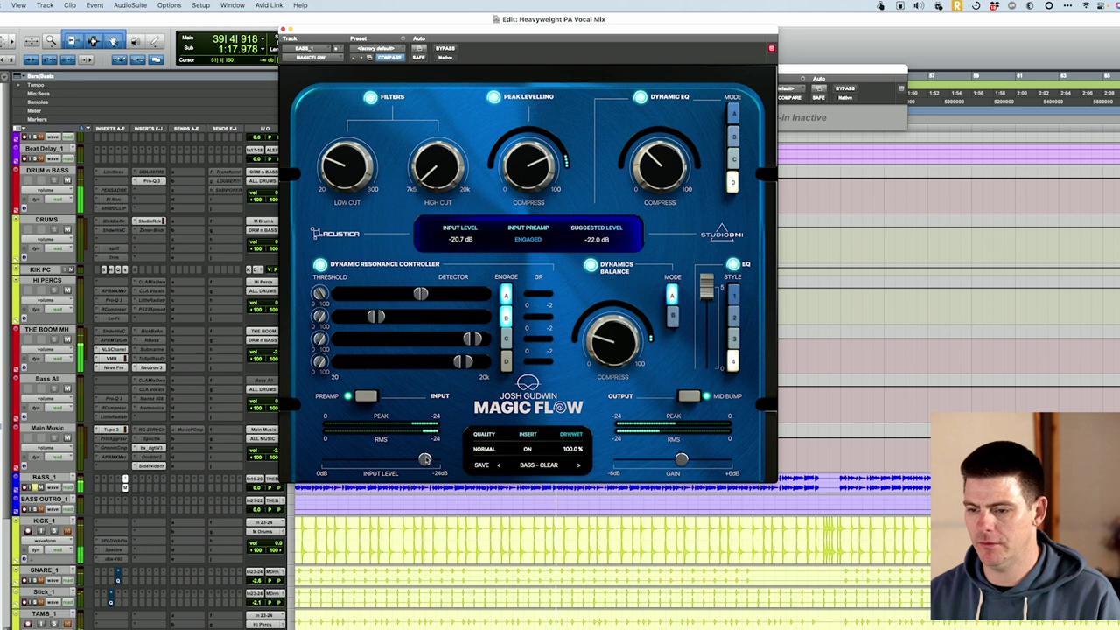
drag(424, 459, 434, 459)
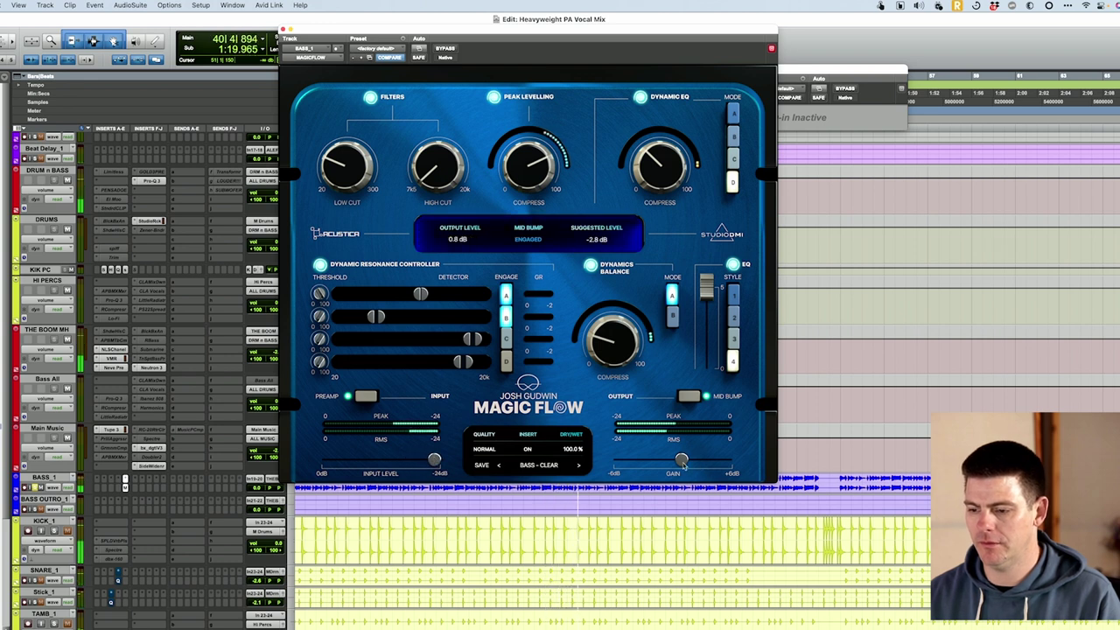
drag(681, 460, 650, 461)
key(space)
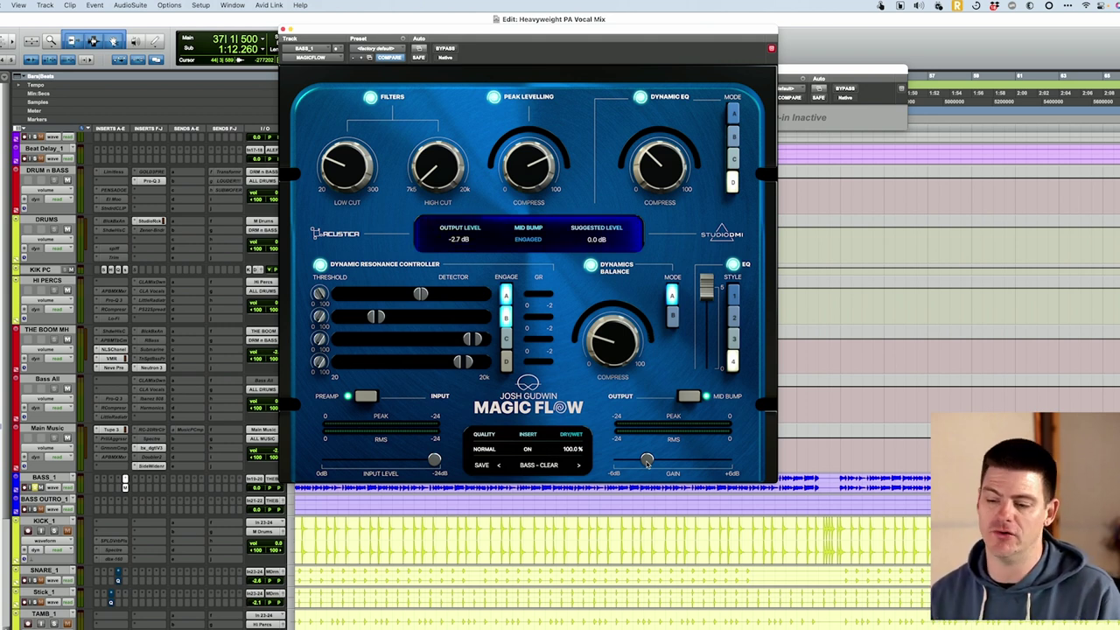
- Play the bass and compare the BASS - CLEAR preset with the plug-in bypassed and active
key(space)
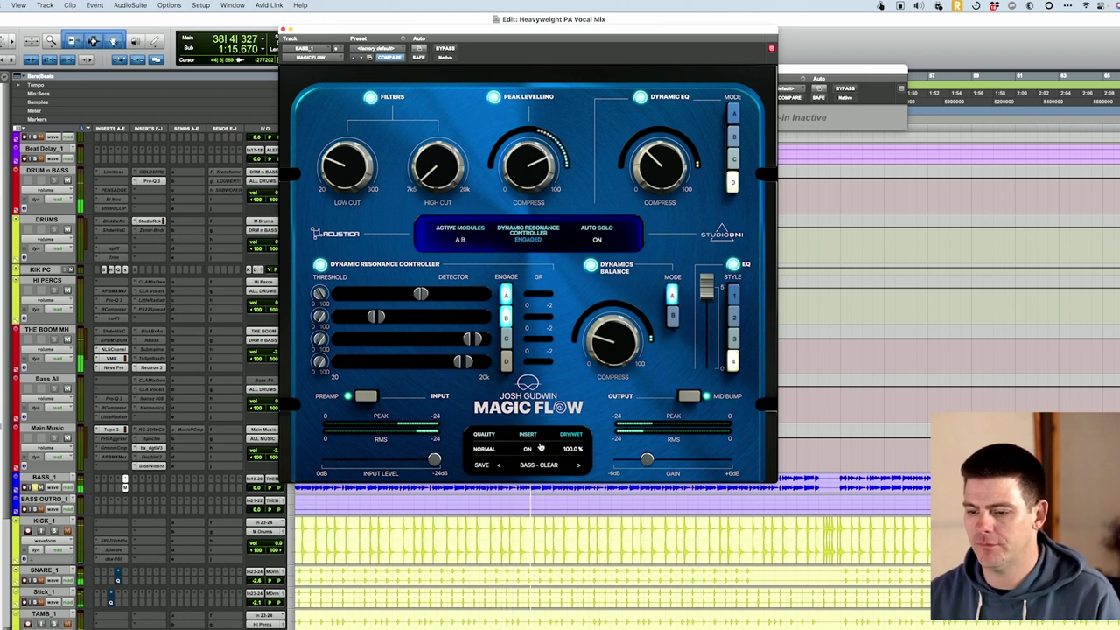
click(446, 48)
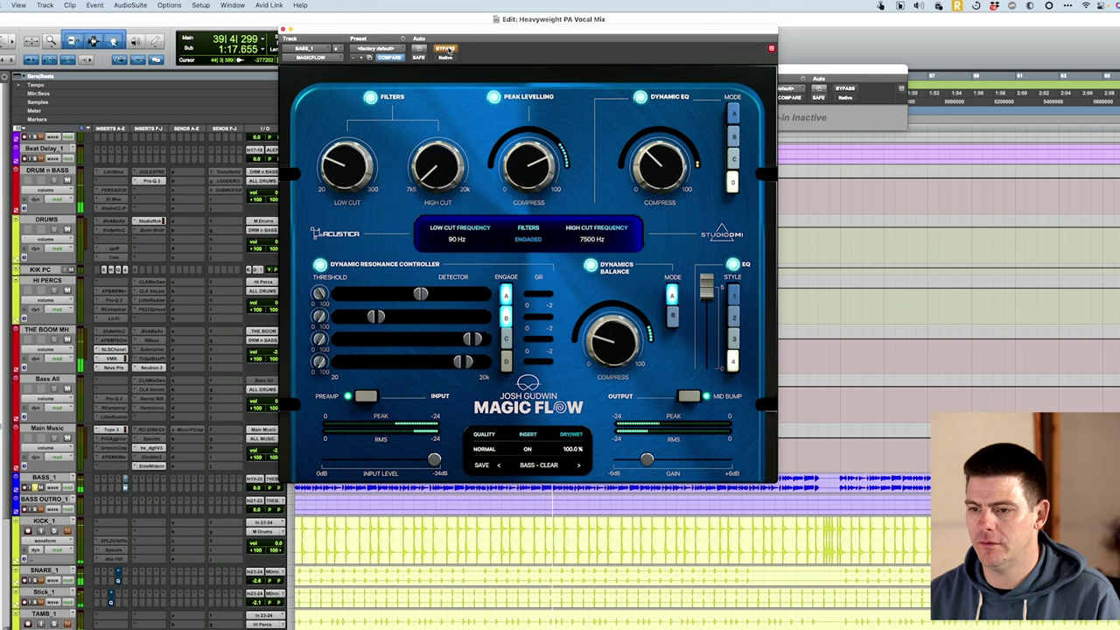
click(449, 50)
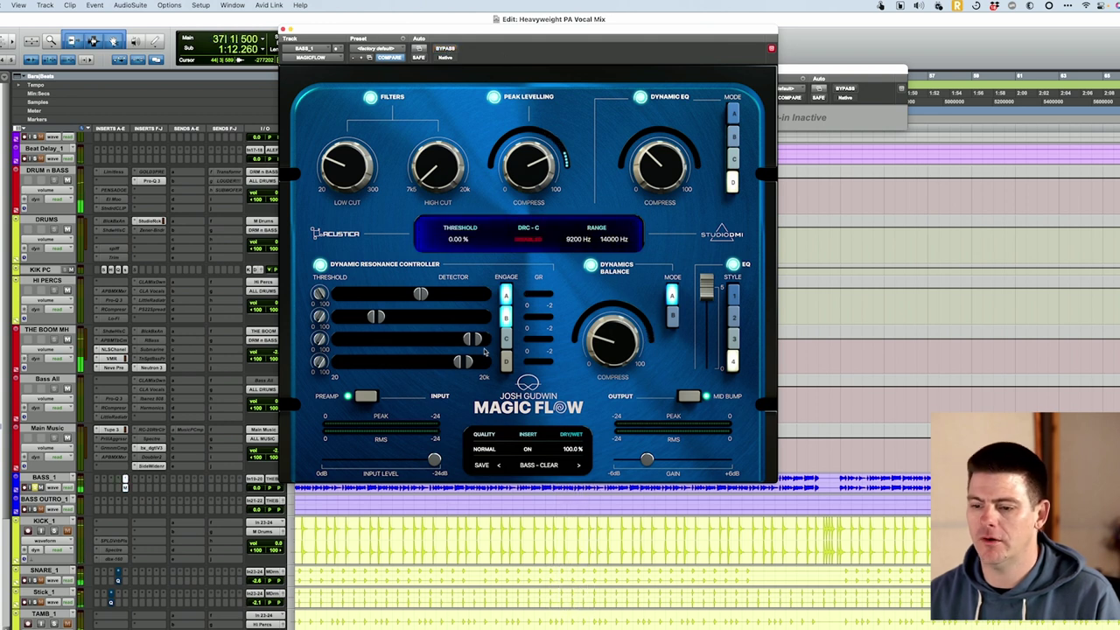
- Load the BASS - CONTROL preset, lower its input level, set the output level to about -0.8 dB, and compare it against bypass
click(577, 466)
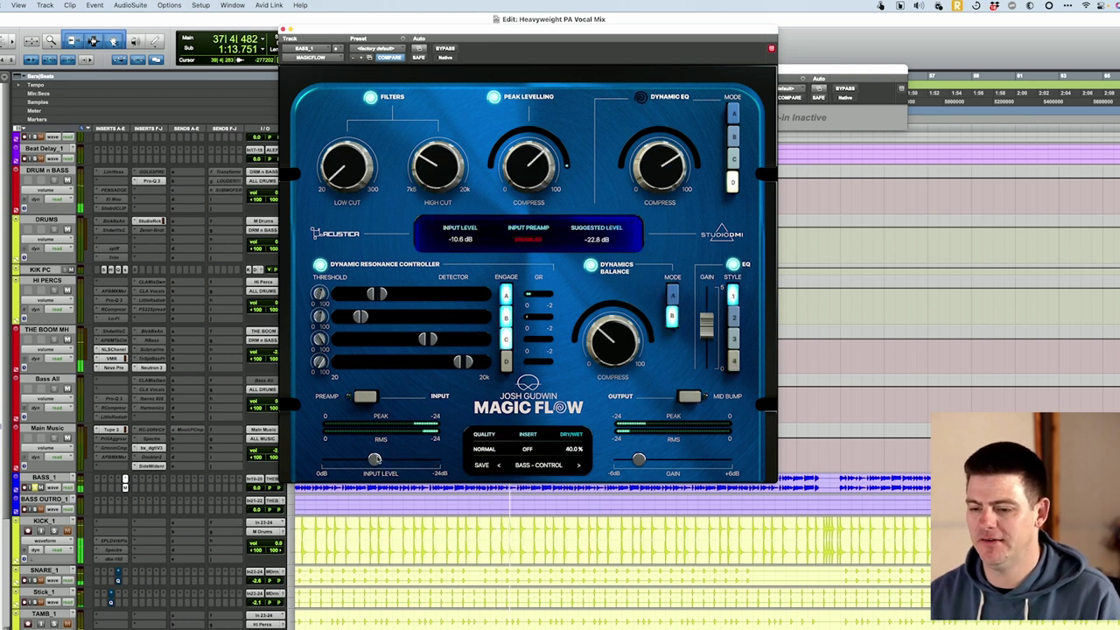
drag(378, 458, 426, 459)
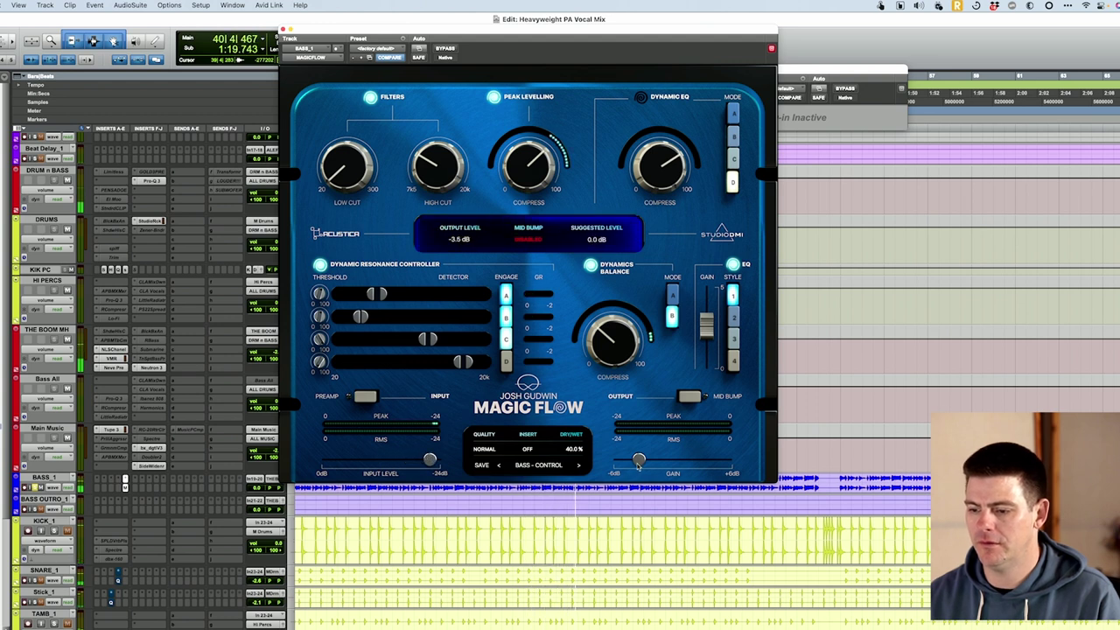
drag(639, 461, 666, 460)
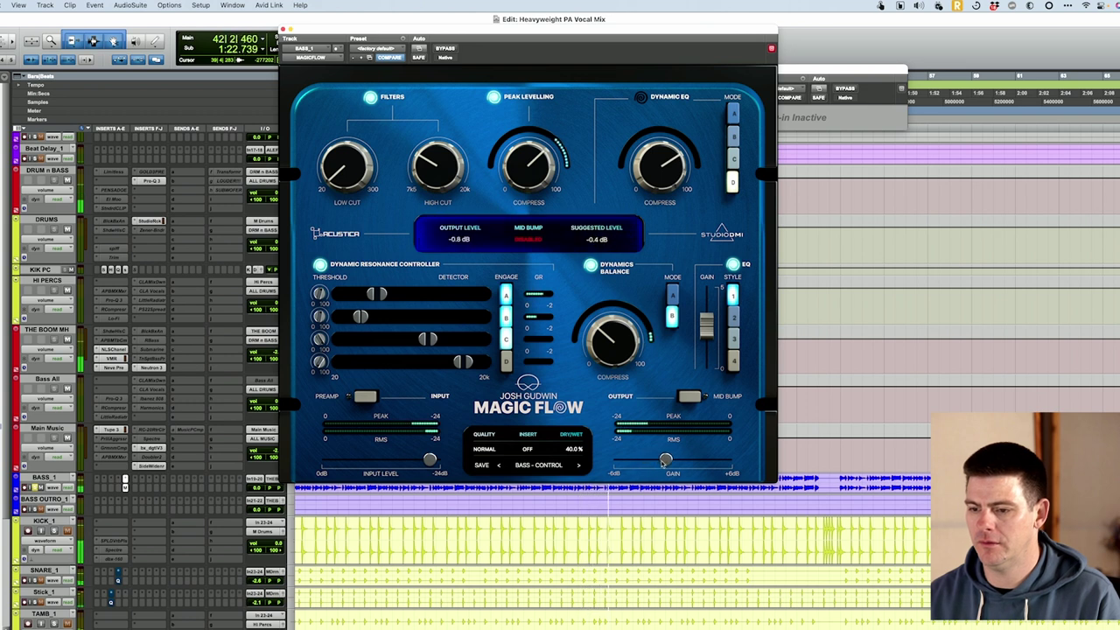
click(447, 50)
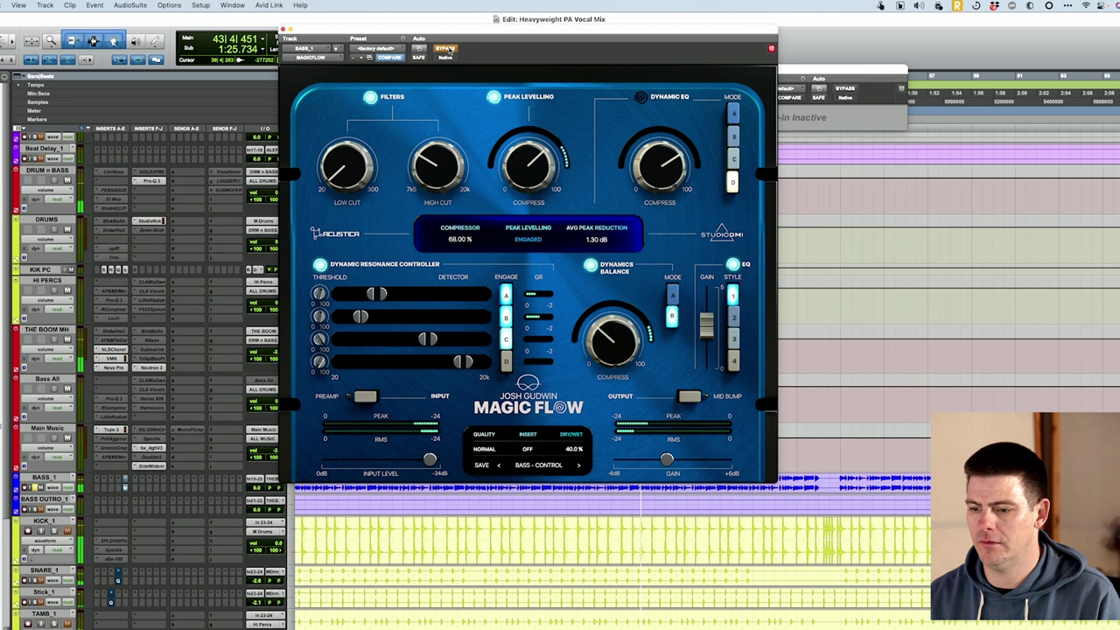
click(447, 50)
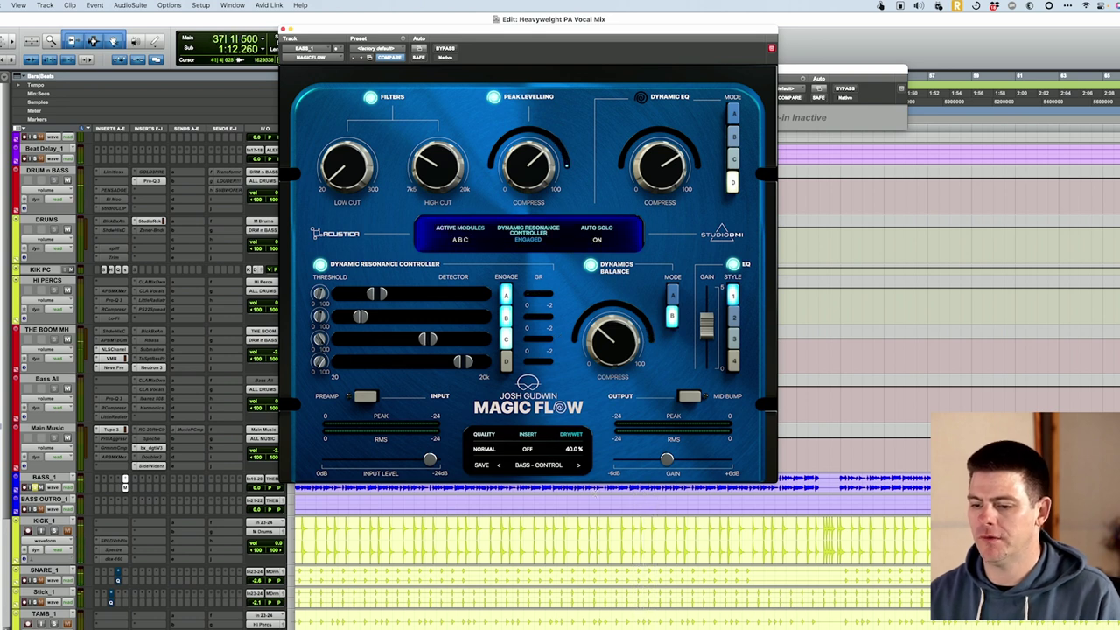
- Load the BASS - MODERN preset and compare it with the plug-in bypassed and active
click(578, 466)
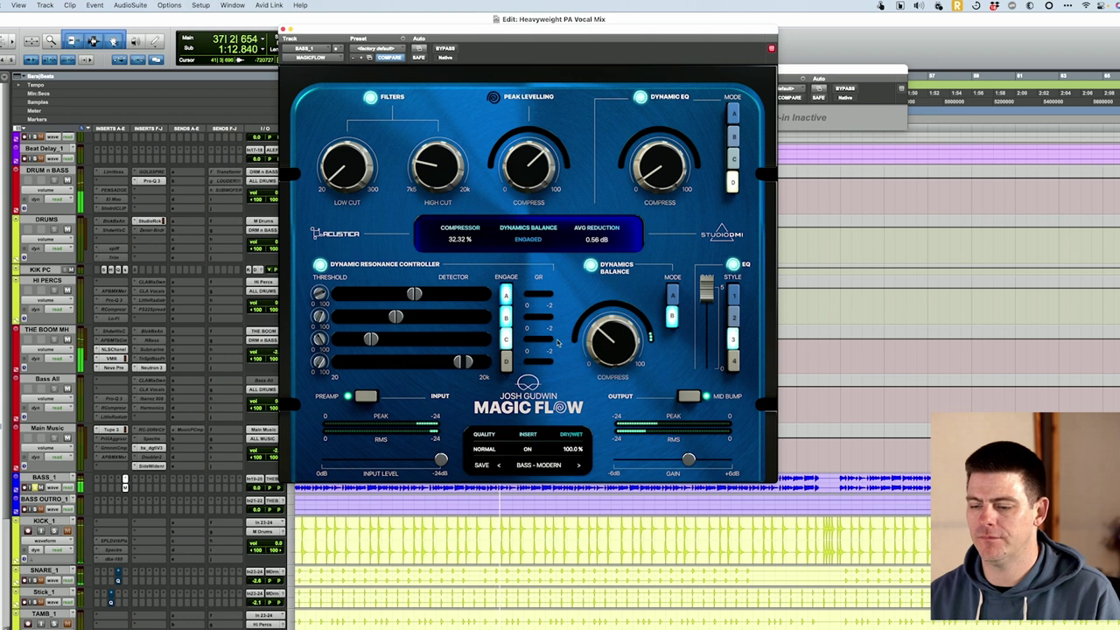
click(447, 51)
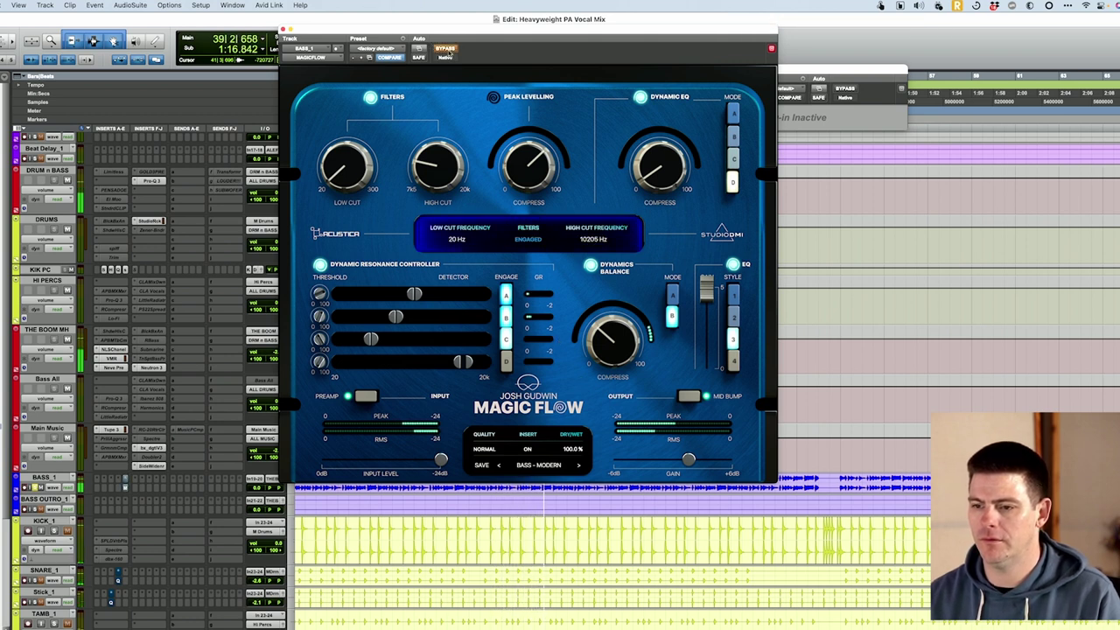
click(446, 51)
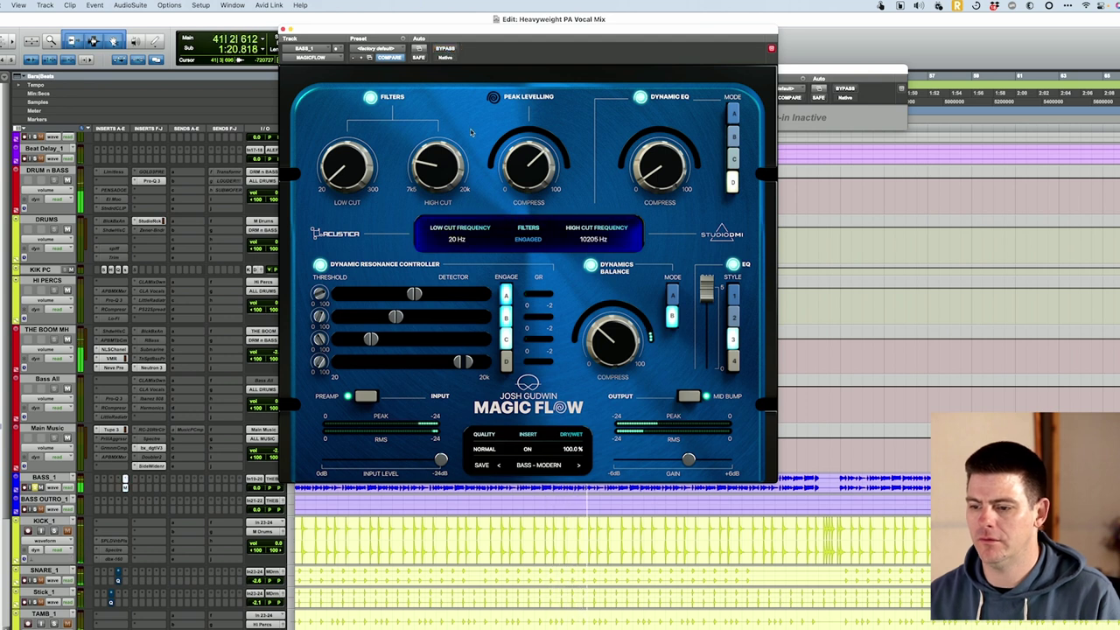
key(space)
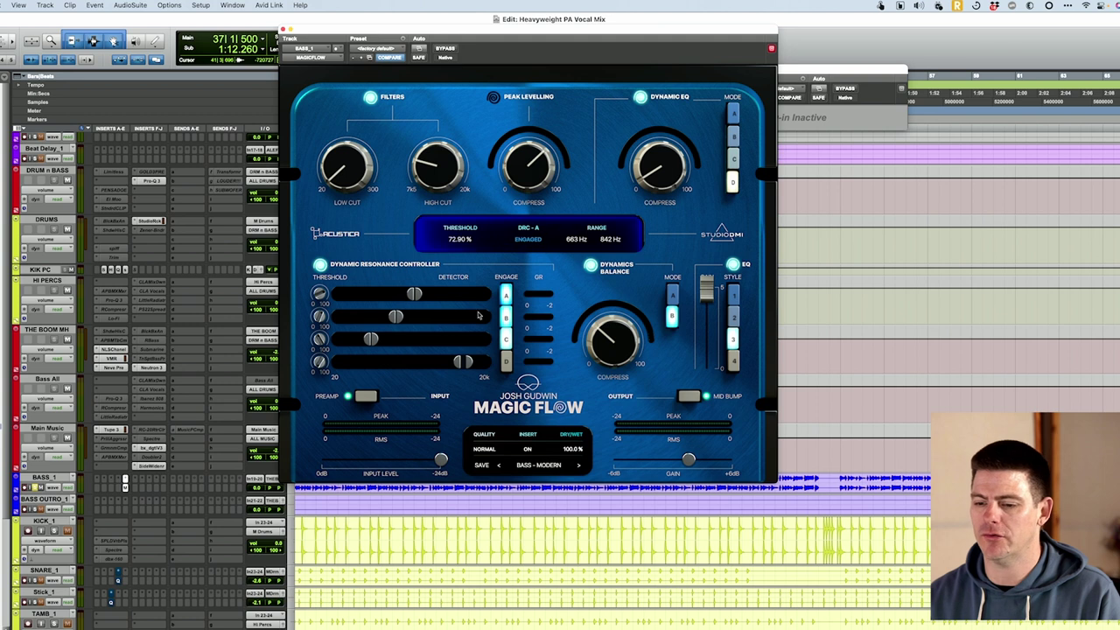
- Audition BASS - MODERN again while reviewing its dynamics and EQ sections, and recheck the bass against bypass
key(space)
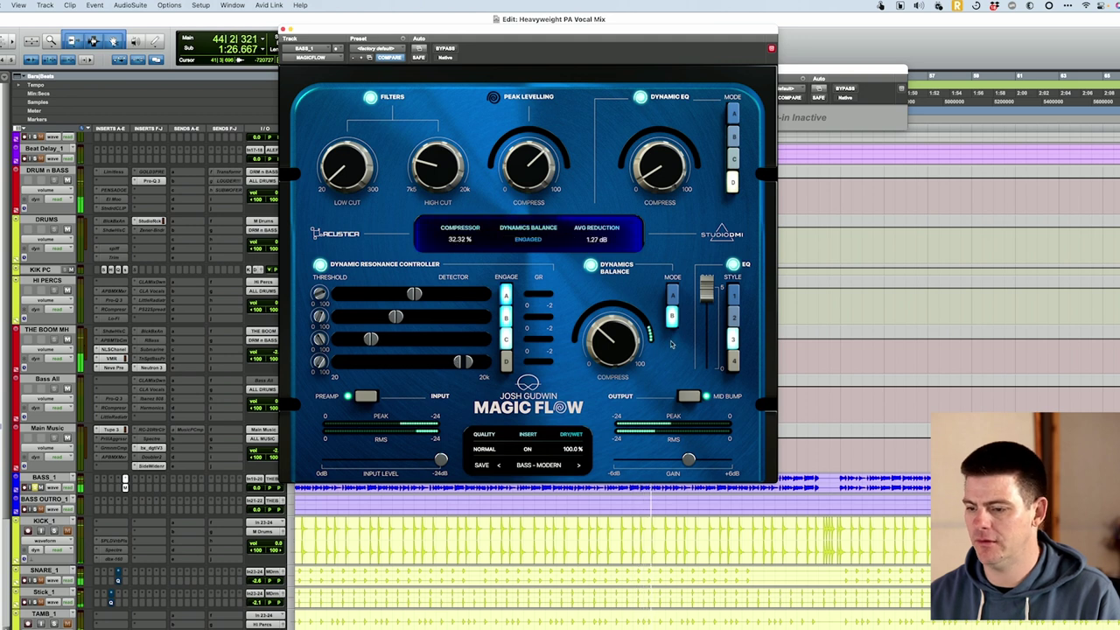
key(space)
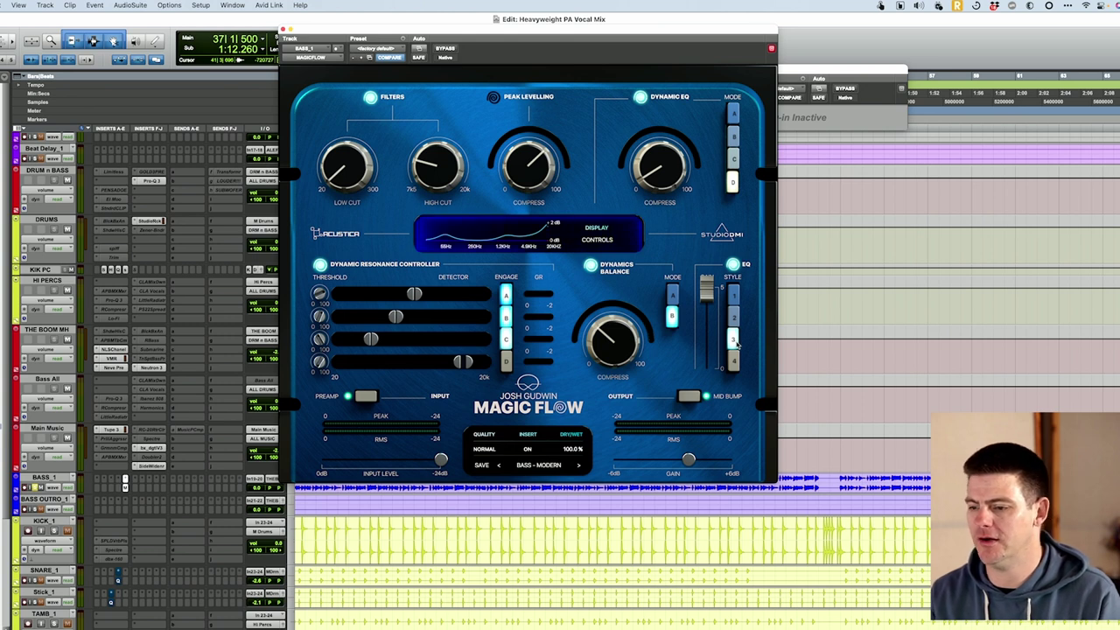
click(596, 239)
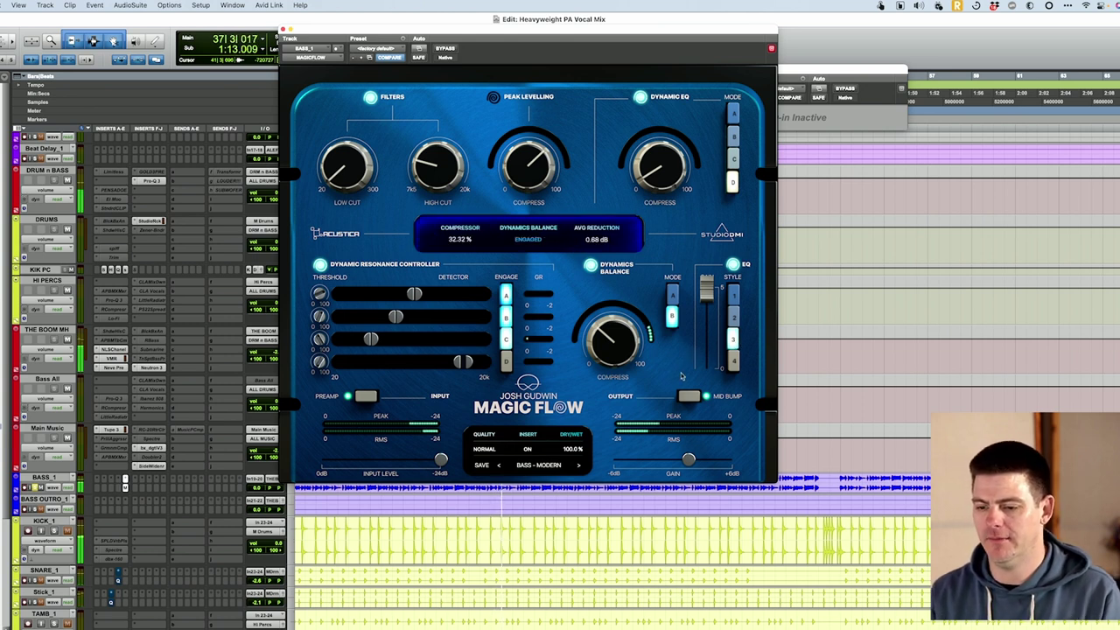
click(444, 48)
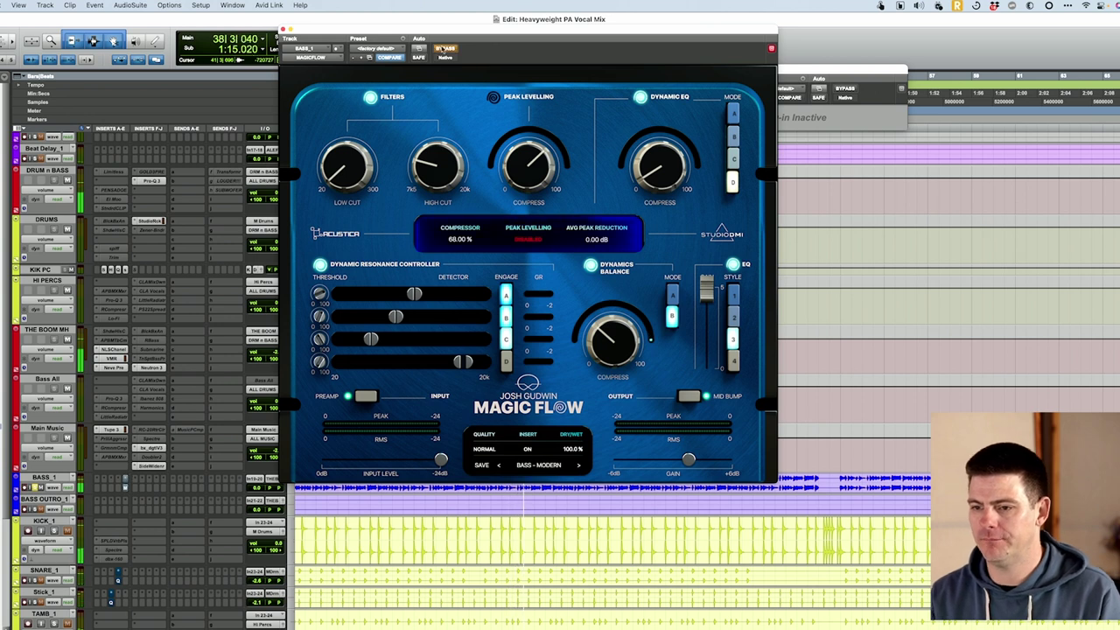
click(444, 48)
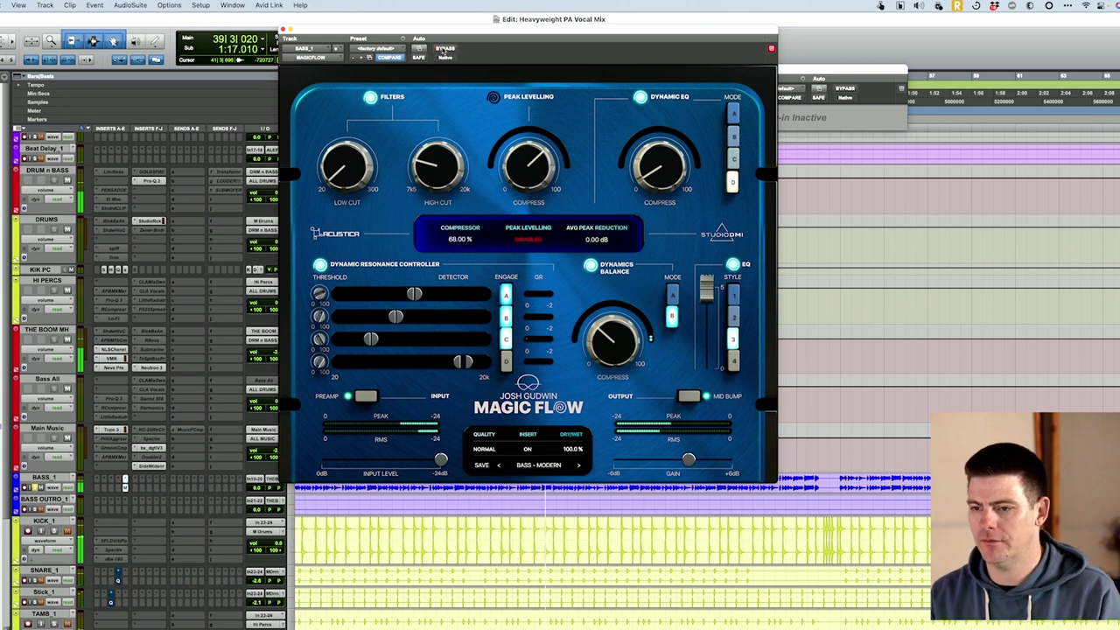
- Engage Peak Levelling on the bass, raise its compress amount to 74%, and toggle the section off and on to compare
click(494, 97)
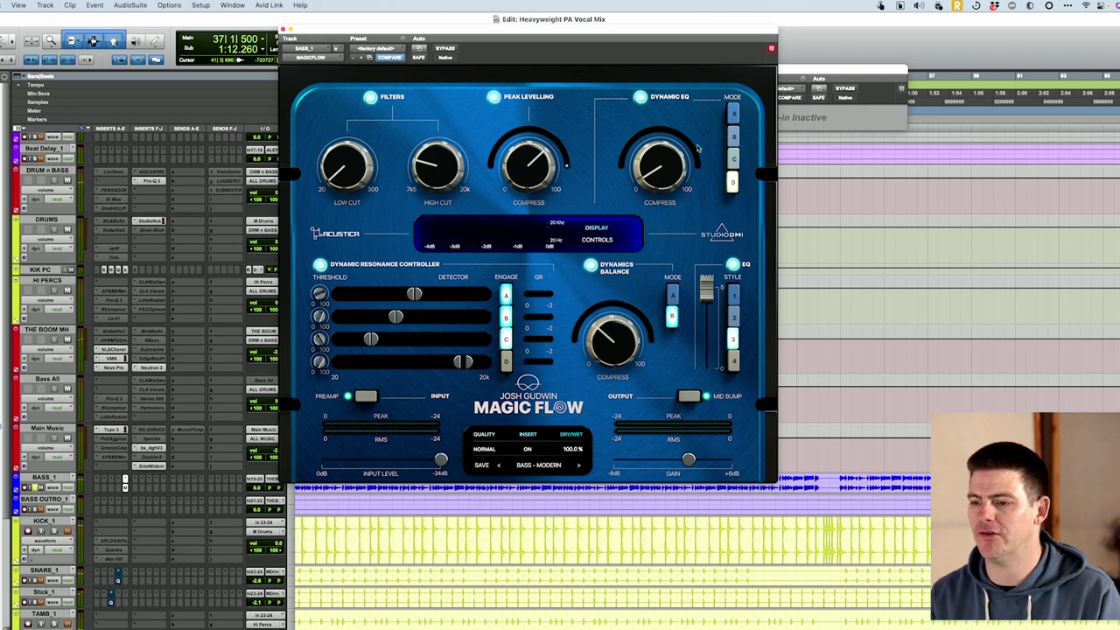
mouse_move(494, 155)
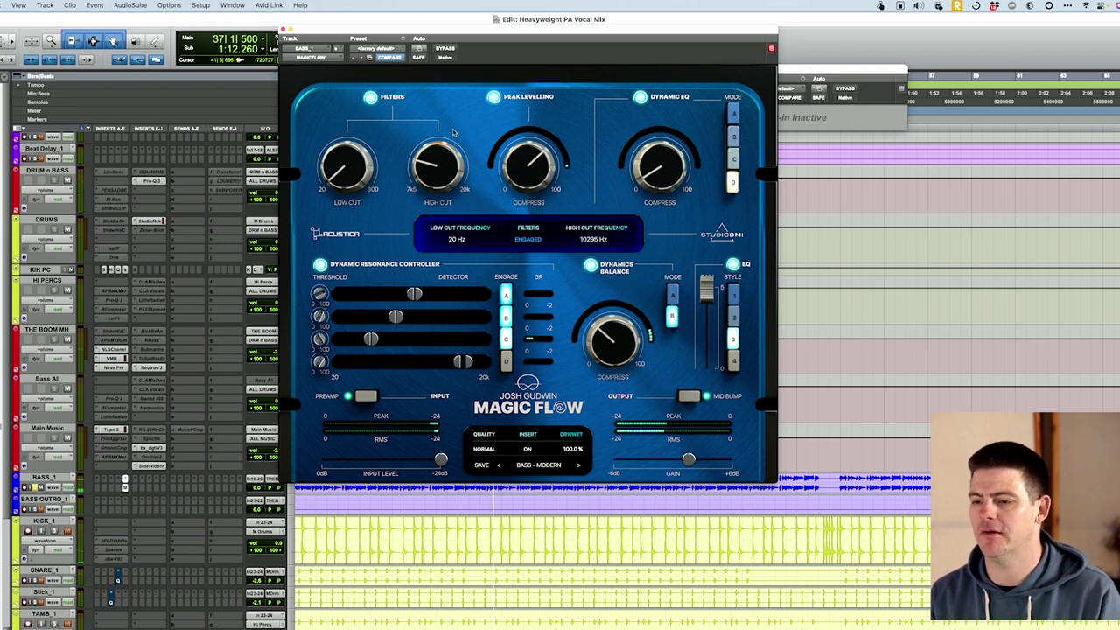
drag(494, 156, 505, 166)
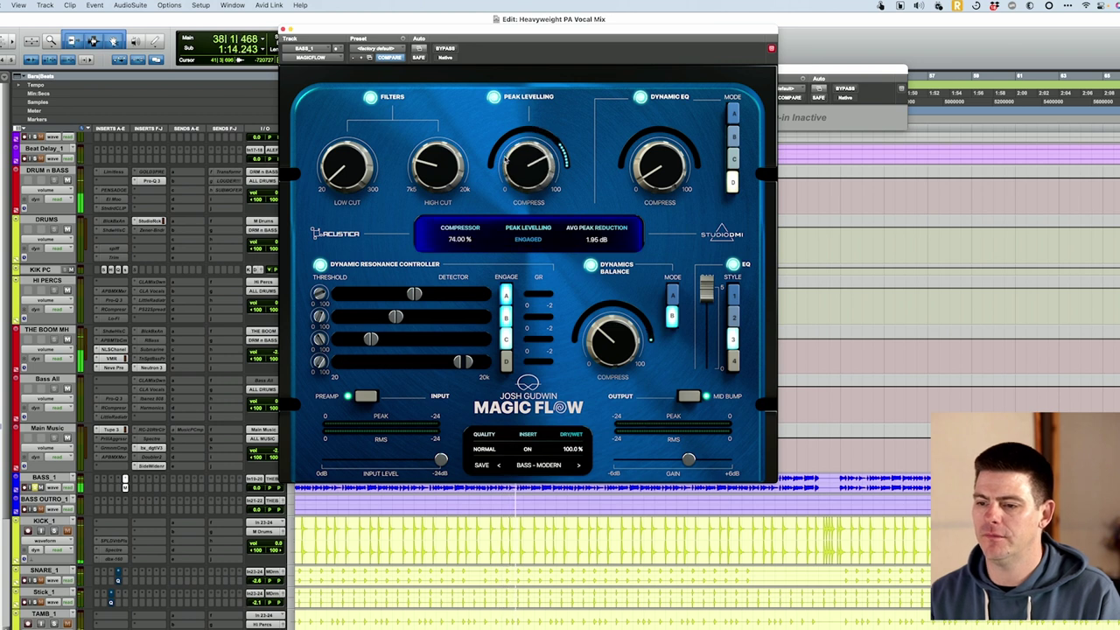
click(494, 97)
click(494, 97)
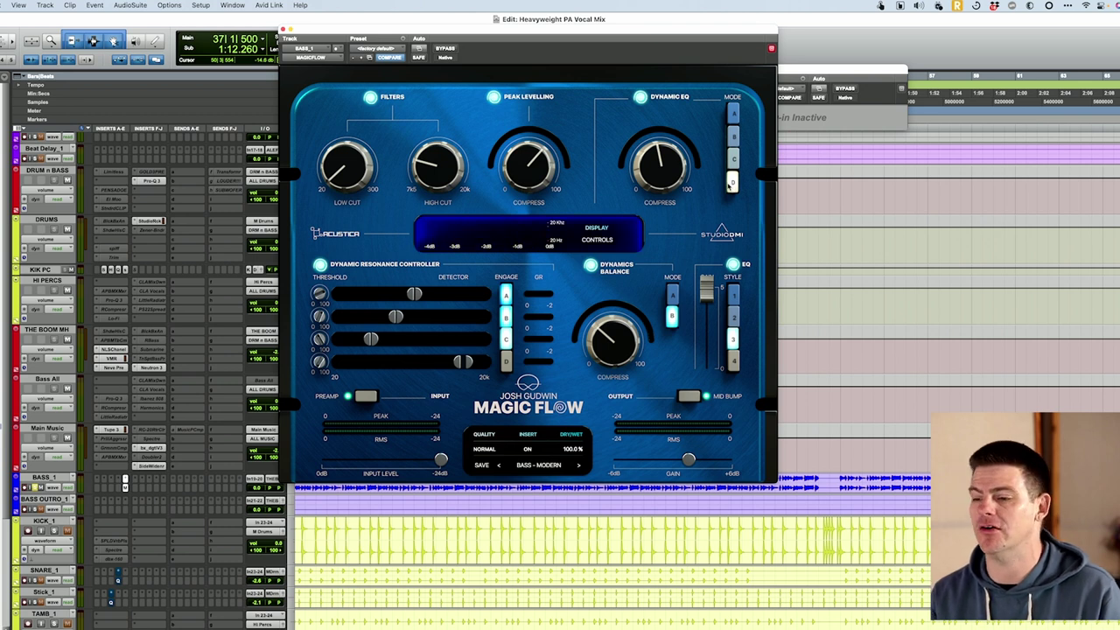
- Audition the bass with Dynamic EQ mode C against mode D, and compare the result with the plug-in bypassed
key(space)
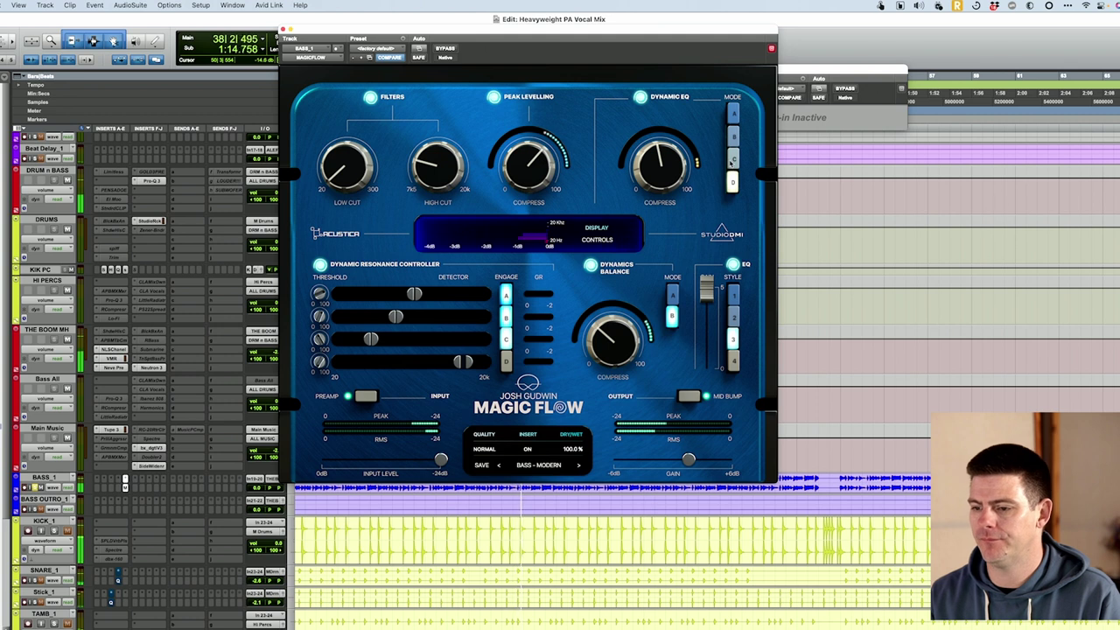
click(735, 158)
key(space)
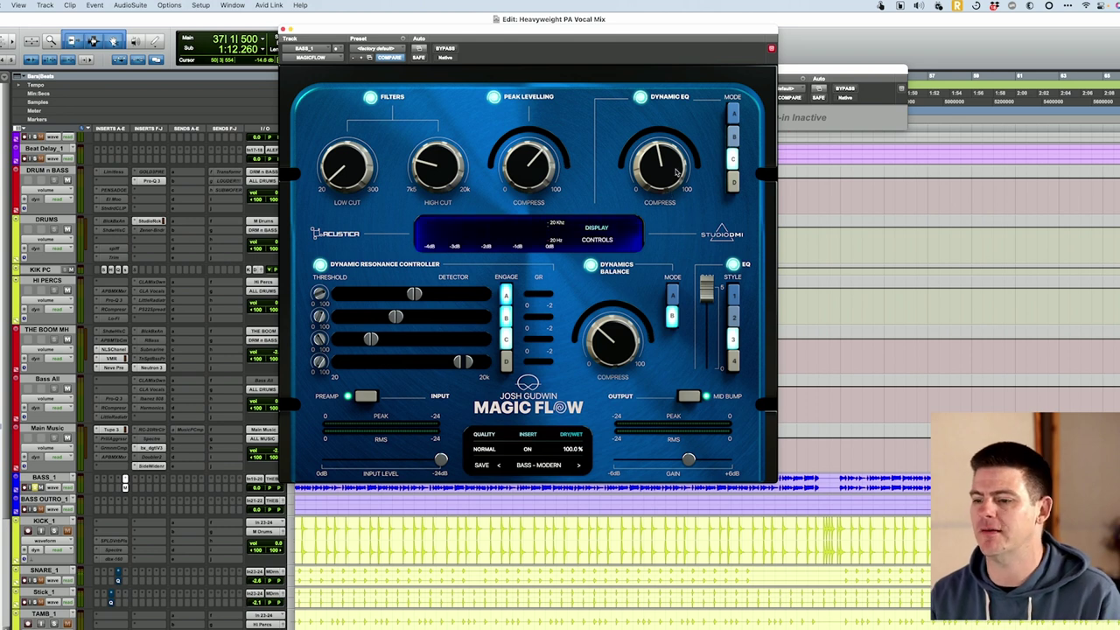
key(space)
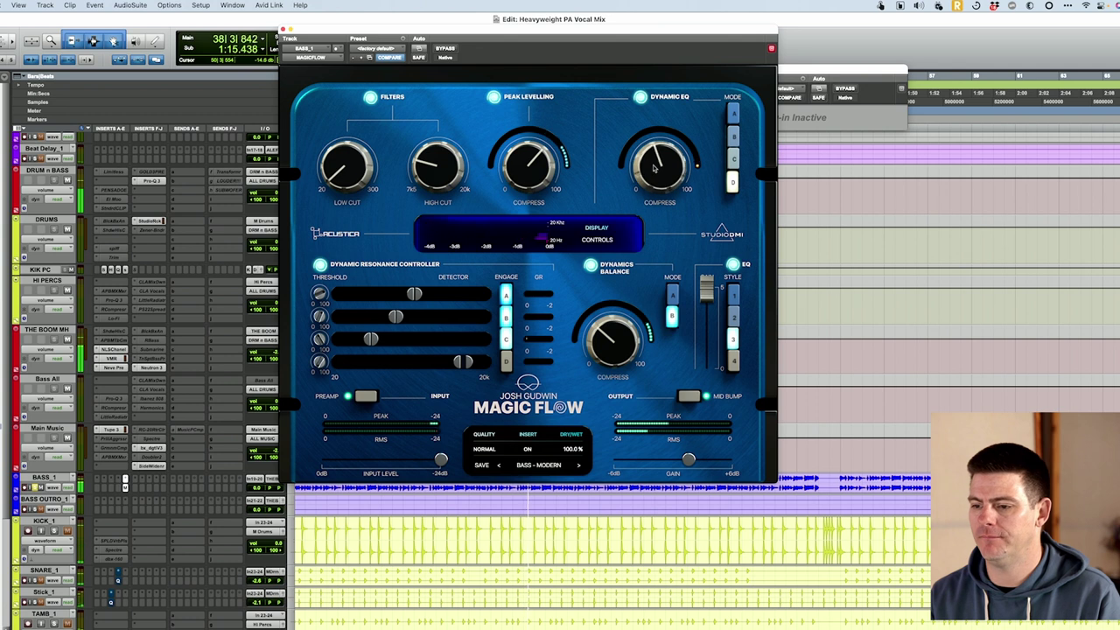
click(445, 49)
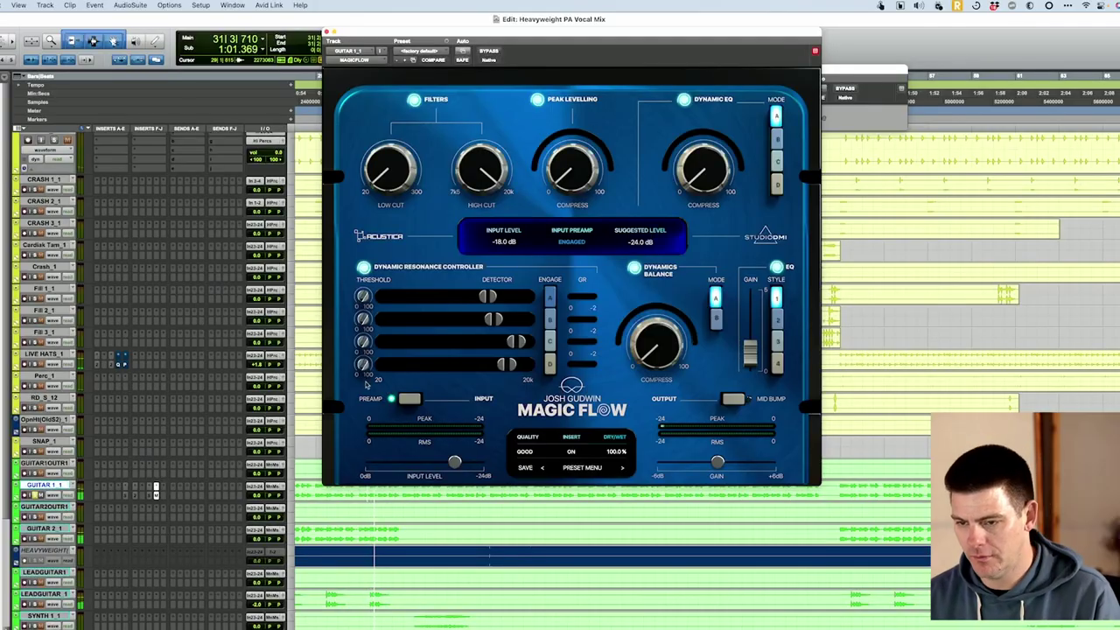
- On the guitar track, set the low cut to 164 Hz, leave Peak Levelling at 0%, and raise the Dynamic EQ compress amount
drag(391, 171, 417, 140)
mouse_move(570, 175)
mouse_down()
mouse_move(580, 151)
mouse_move(578, 171)
mouse_up()
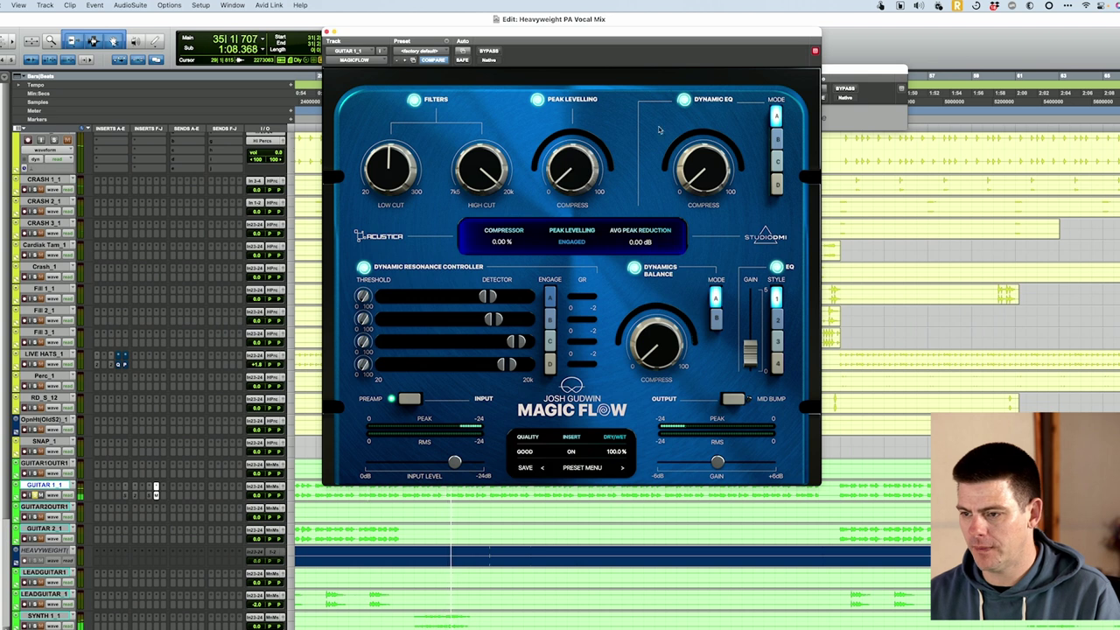
drag(708, 171, 714, 159)
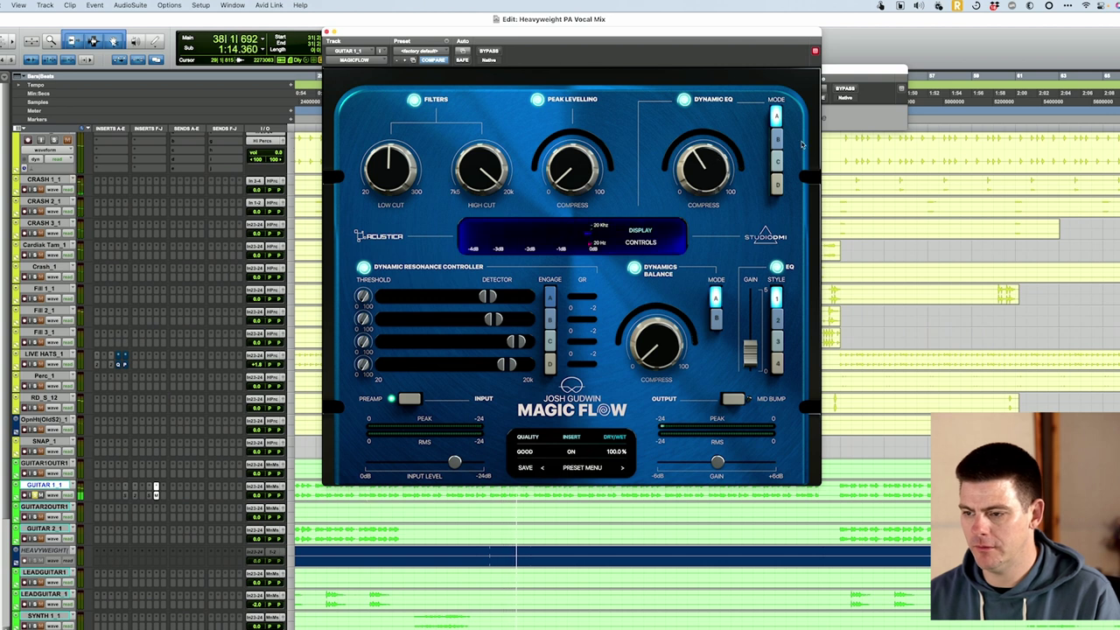
- Audition Dynamic EQ modes B, C and D on the guitar, return to mode A, and compare the section off and on
click(778, 140)
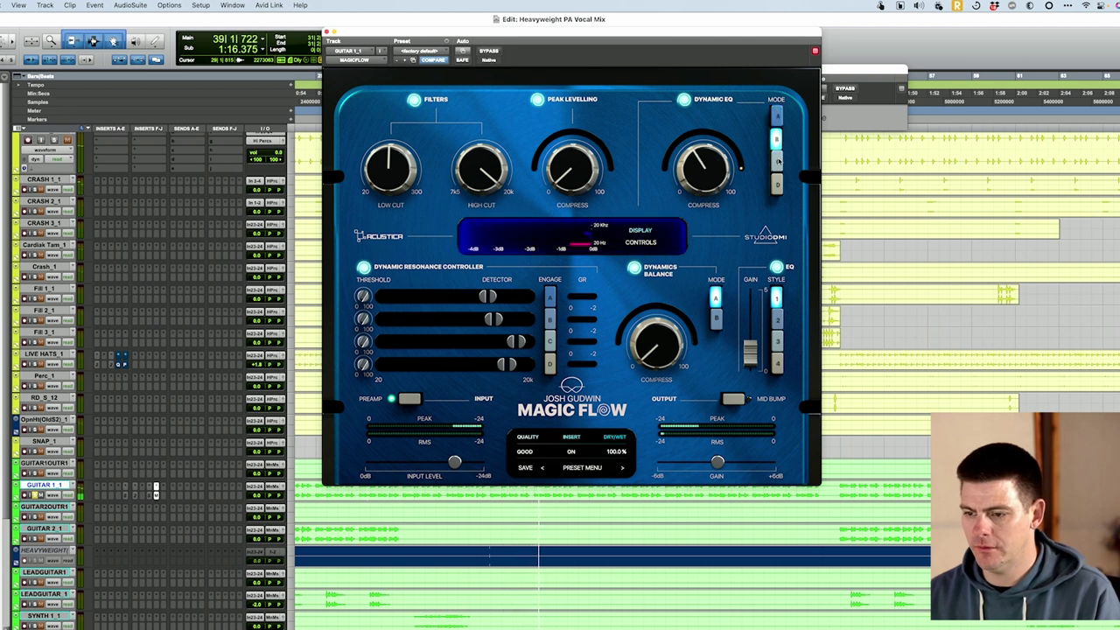
click(778, 162)
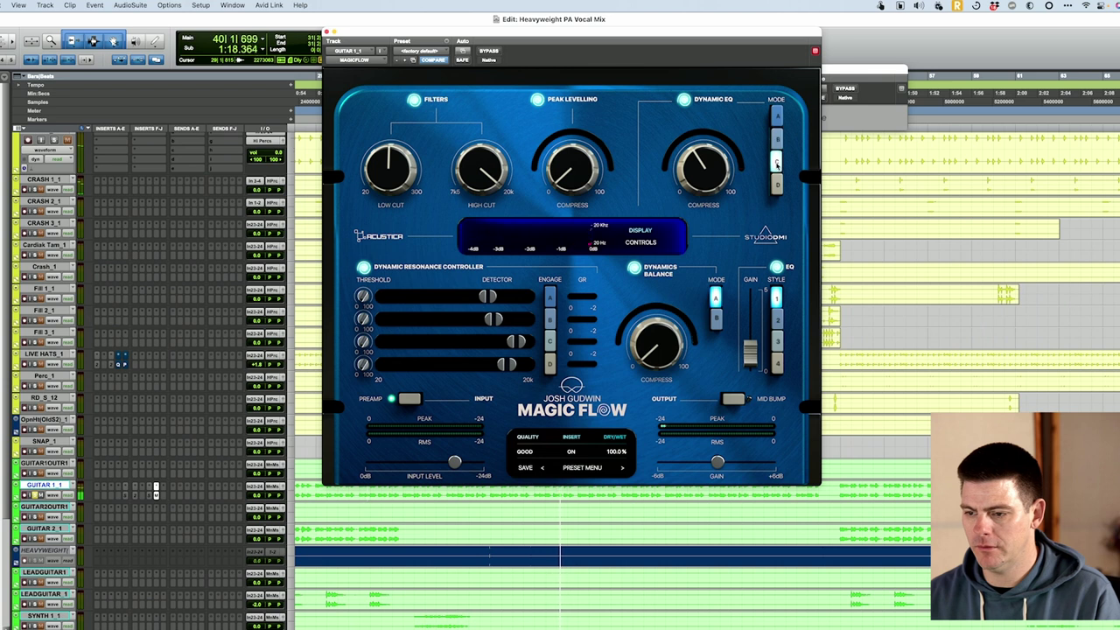
click(777, 186)
click(775, 140)
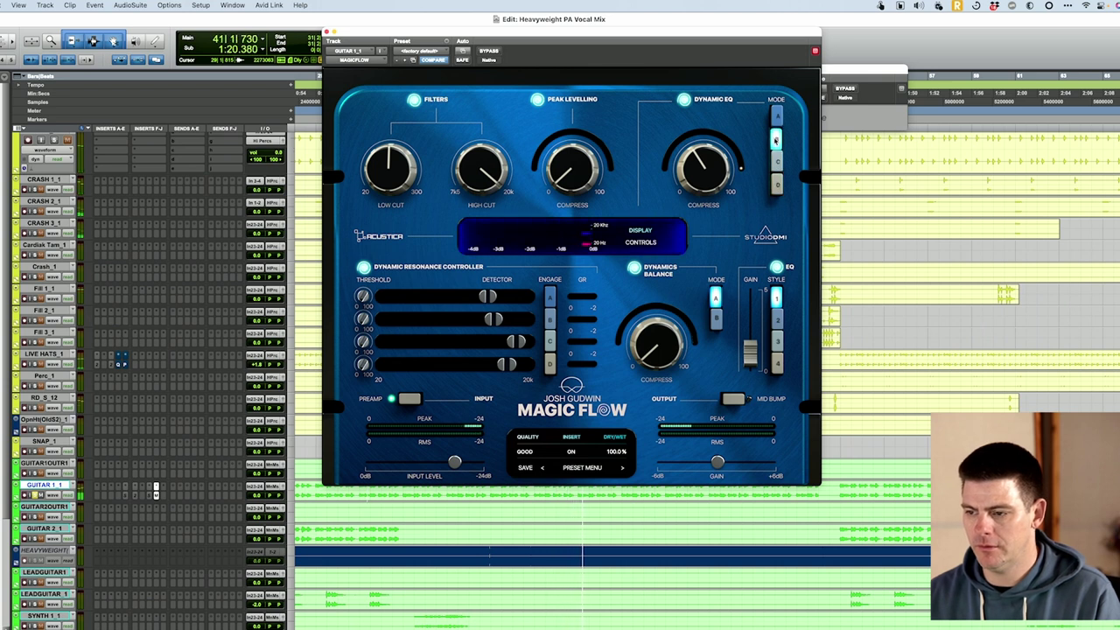
click(775, 116)
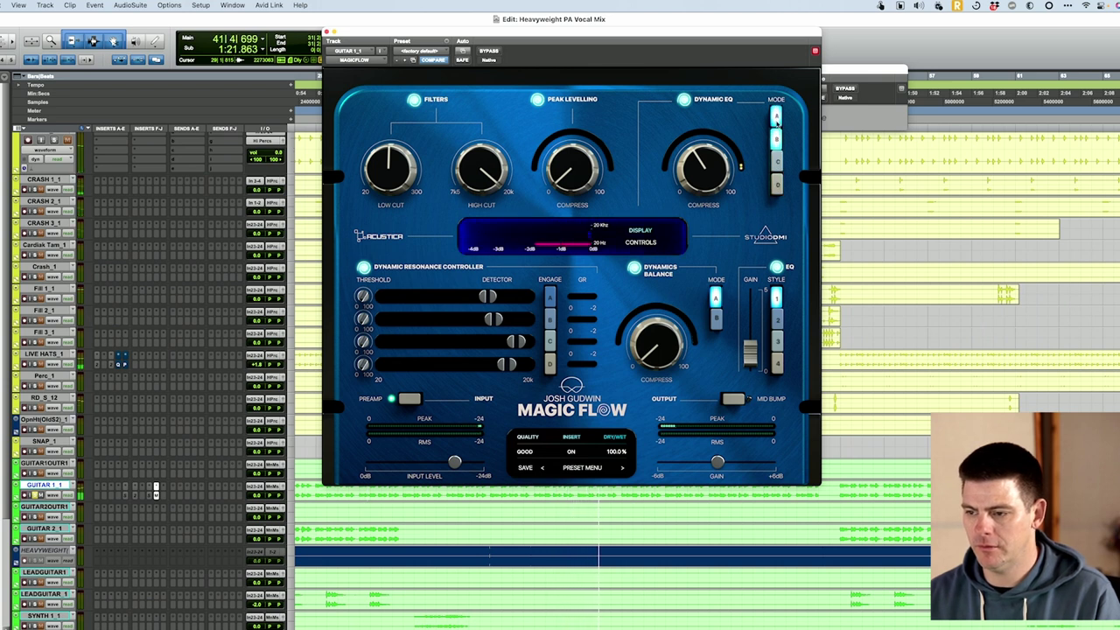
click(684, 100)
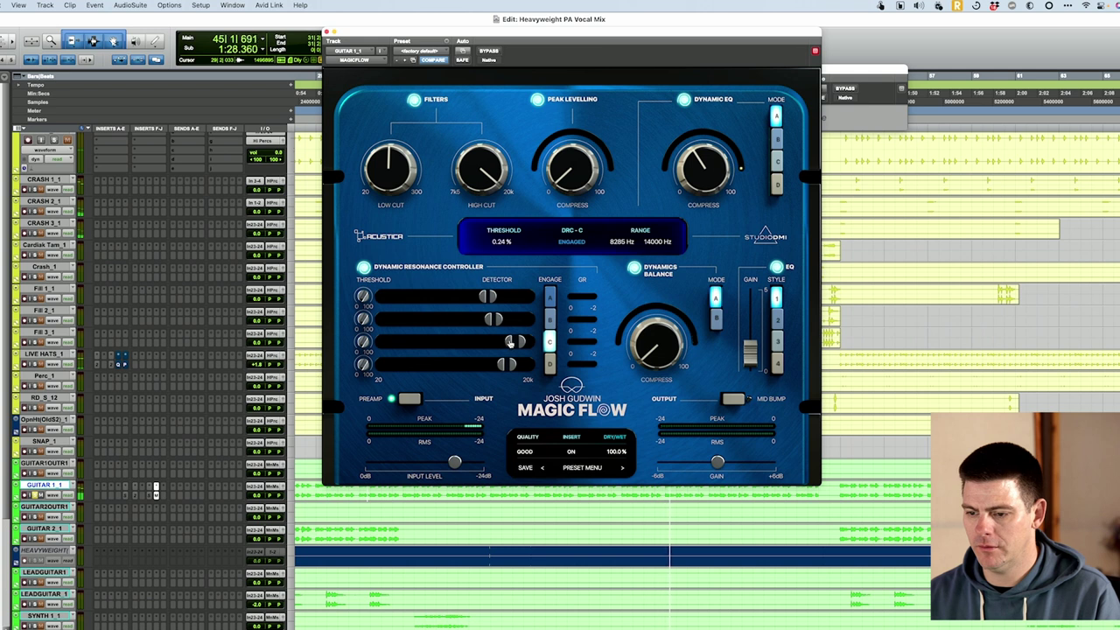
- Set resonance controller band C to 2131–4567 Hz at 59.46% threshold, and engage band B at 1984–2975 Hz with 57.12% threshold
drag(512, 341, 479, 343)
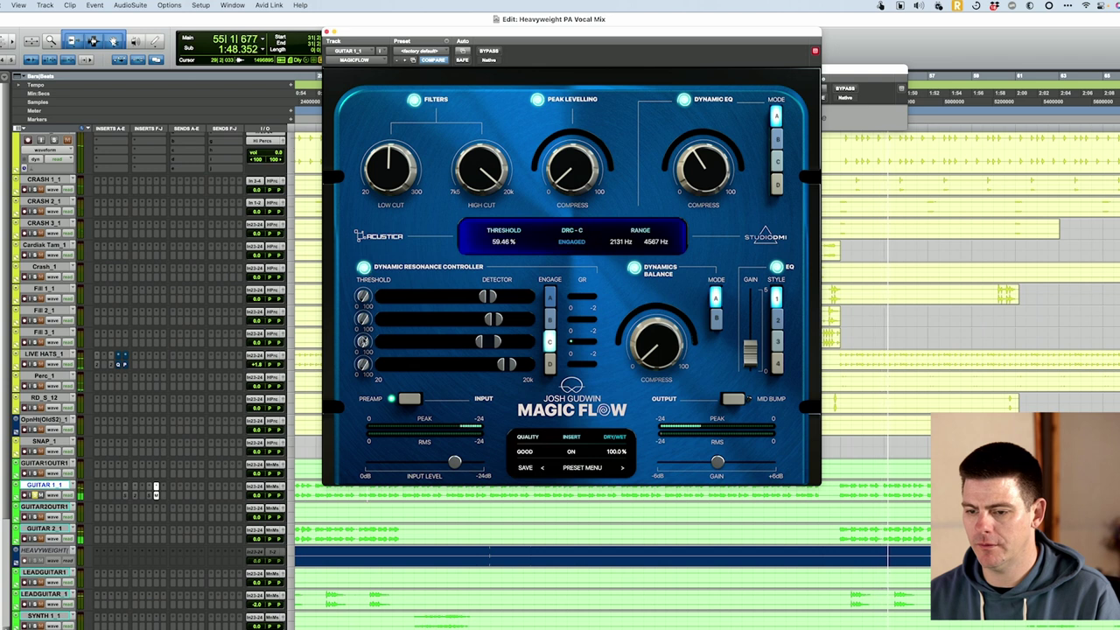
click(549, 318)
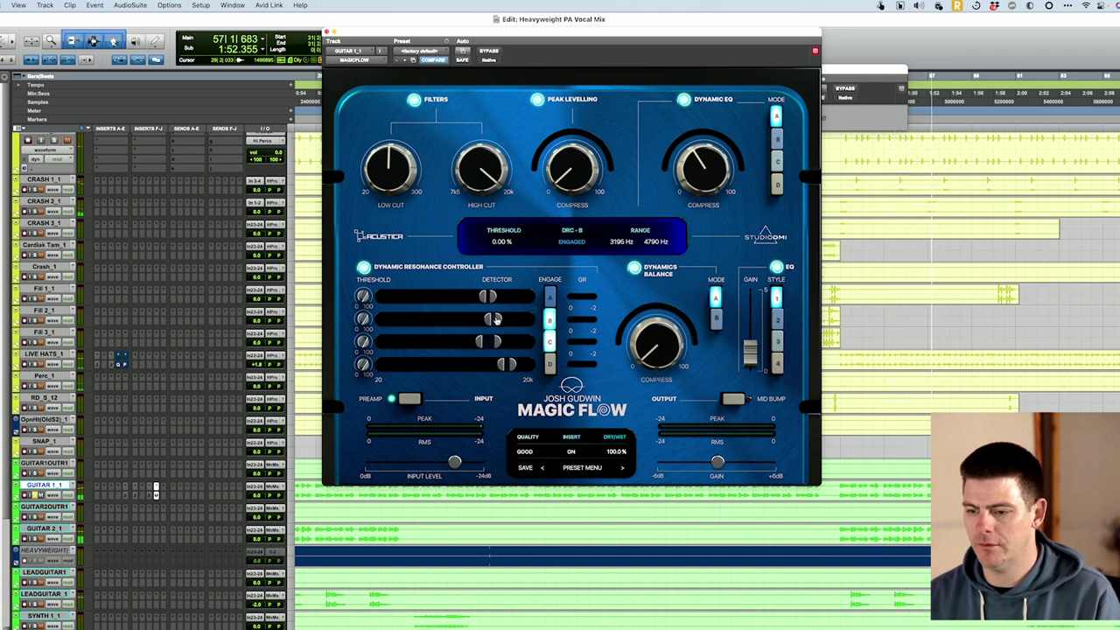
mouse_move(496, 320)
mouse_down()
mouse_move(475, 321)
mouse_move(487, 320)
mouse_up()
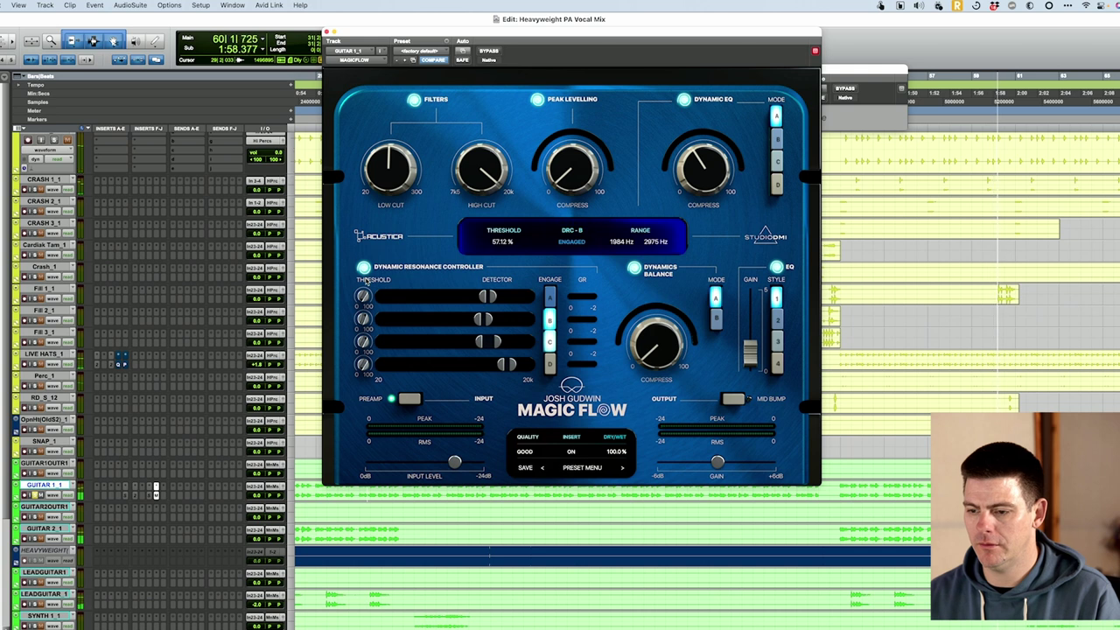
- Engage resonance controller band A on the guitar, set its range to 5269–10265 Hz, and raise its threshold to 100%
click(492, 298)
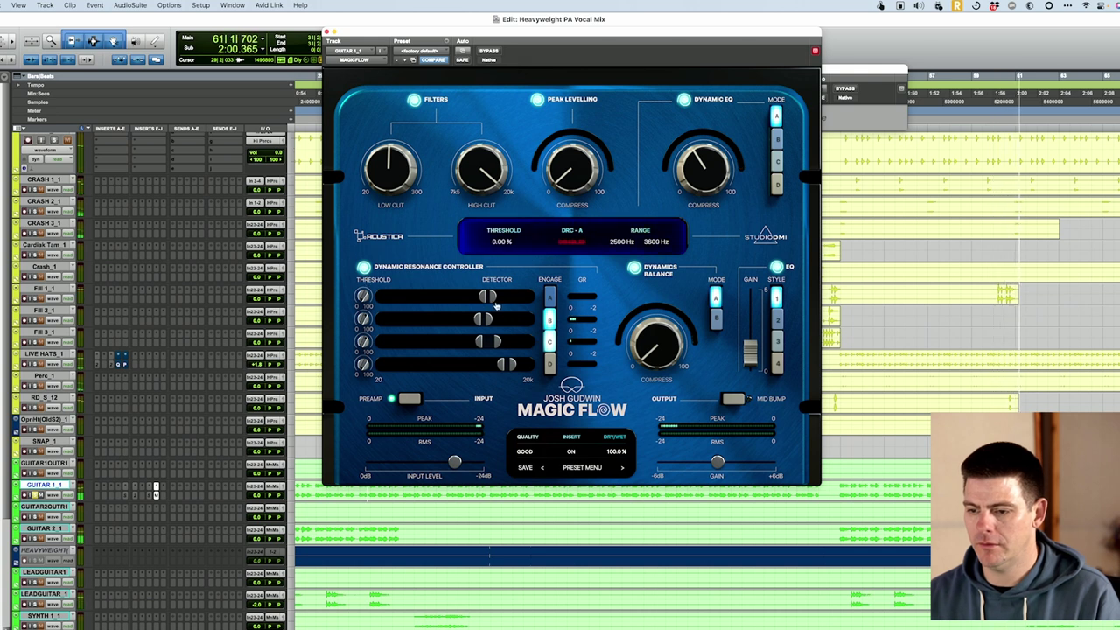
mouse_move(494, 298)
mouse_down()
mouse_move(512, 300)
mouse_move(500, 297)
mouse_up()
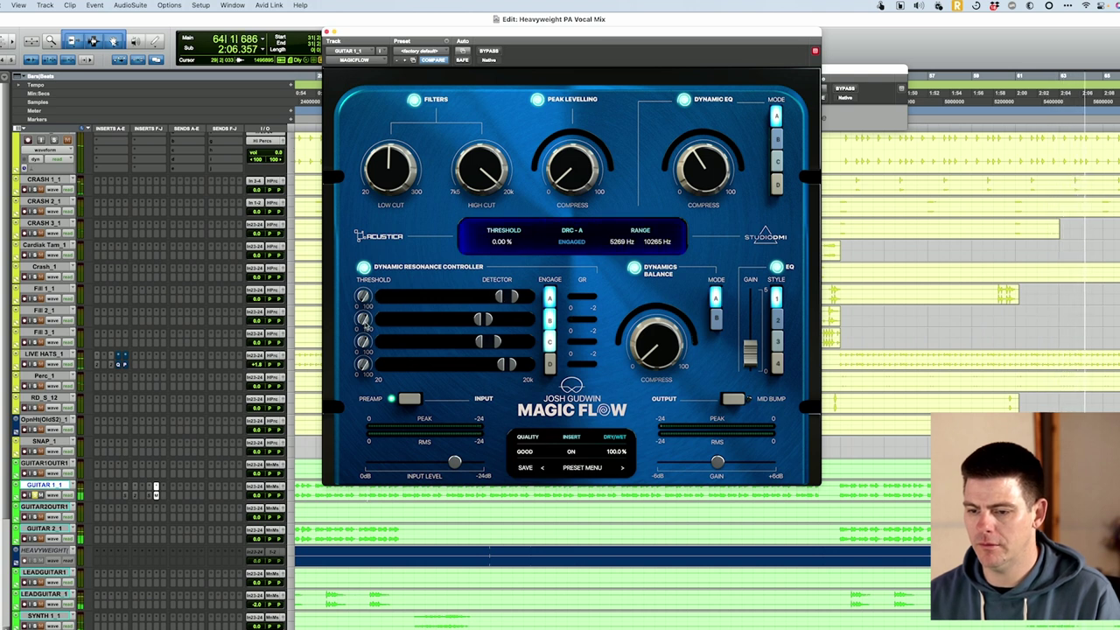
drag(365, 326, 374, 237)
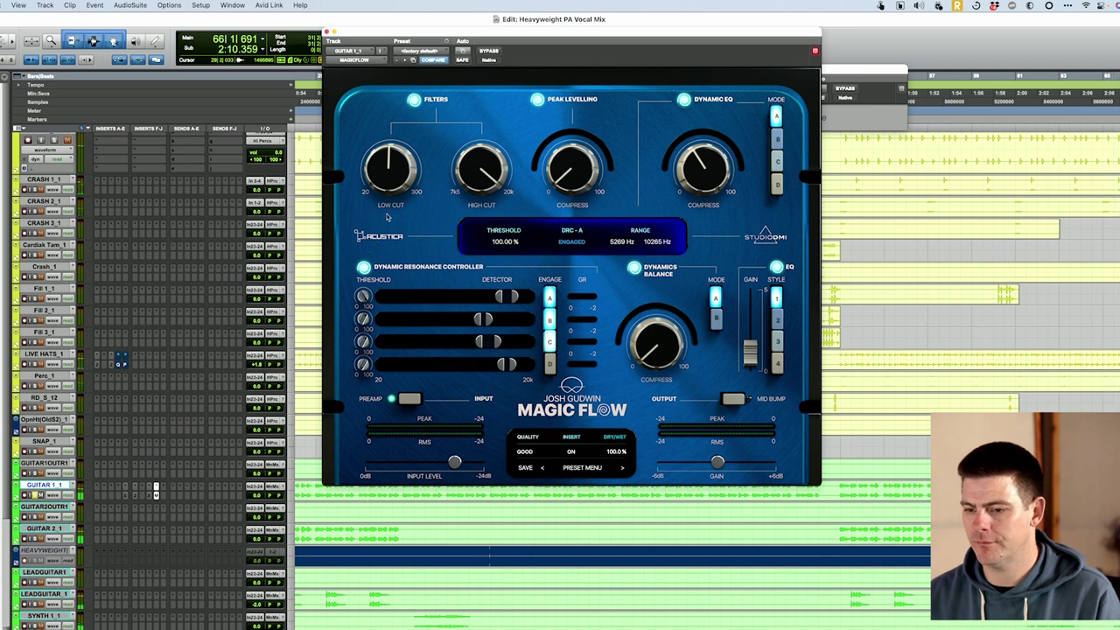
- Compare the guitar processing against bypass, and try the Peak Levelling compress amount at about 36%
drag(674, 343, 667, 398)
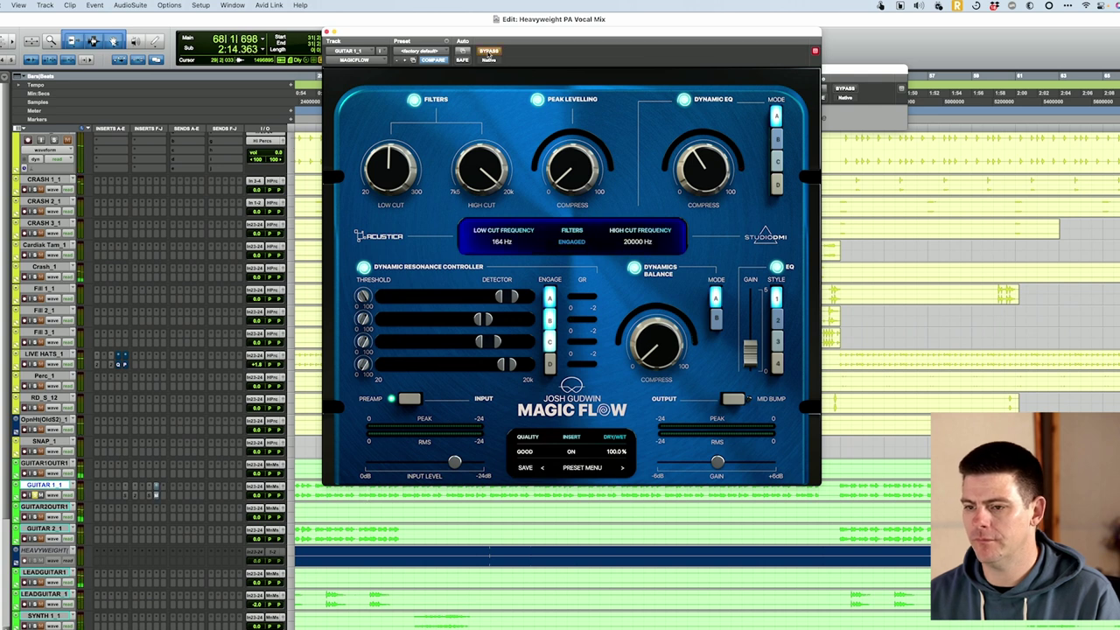
key(space)
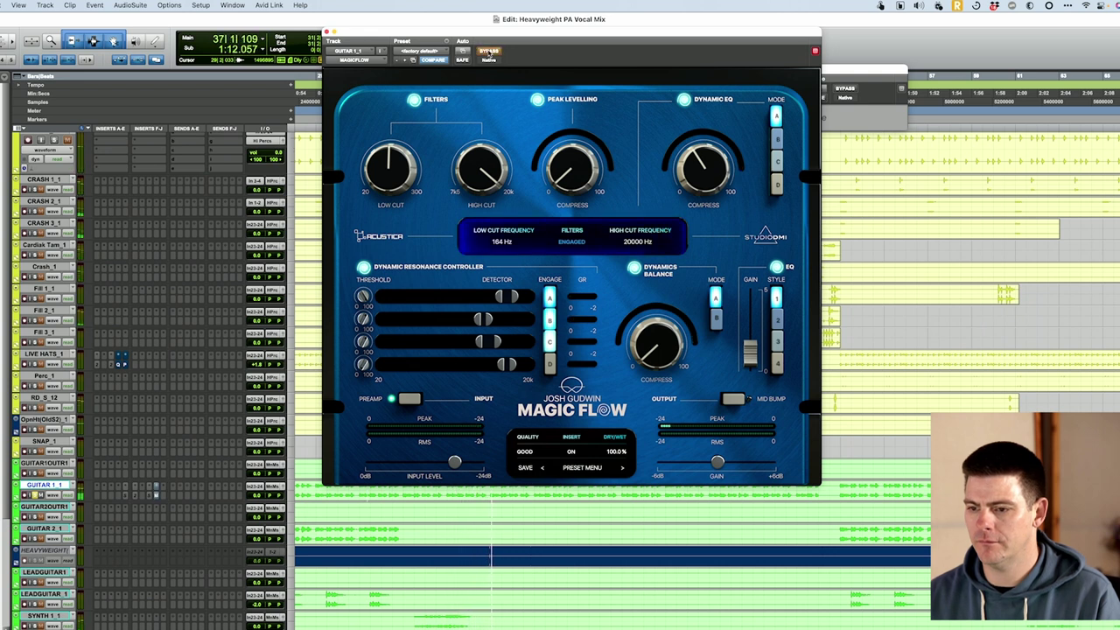
mouse_move(573, 171)
mouse_down()
mouse_move(578, 131)
mouse_move(577, 153)
mouse_up()
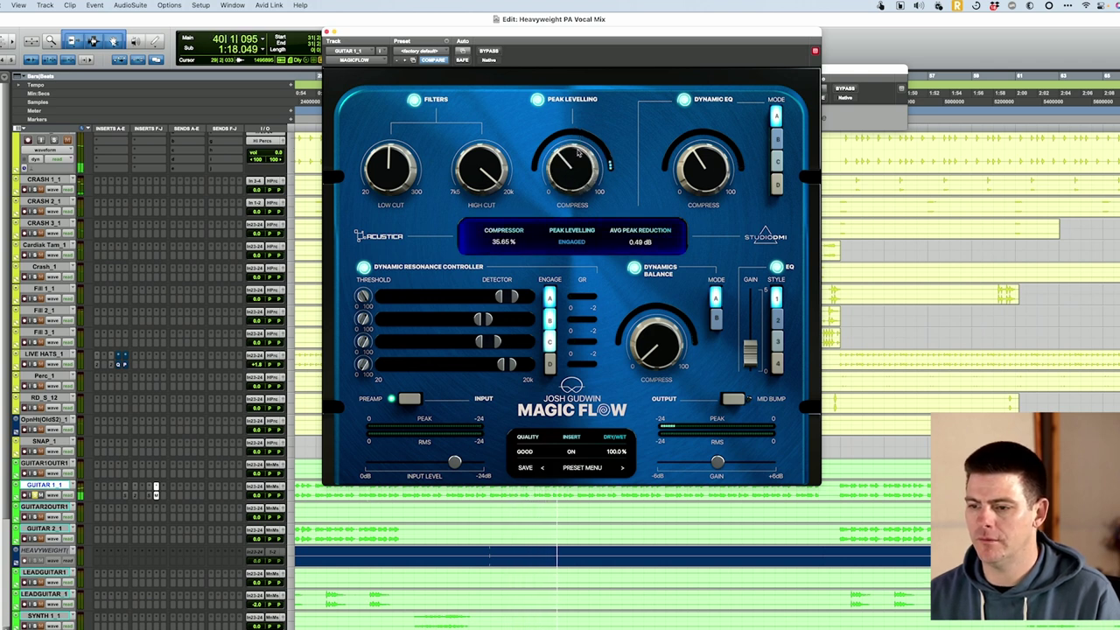
- Audition EQ styles 2, 3 and 4 on the guitar with the EQ gain raised
click(776, 322)
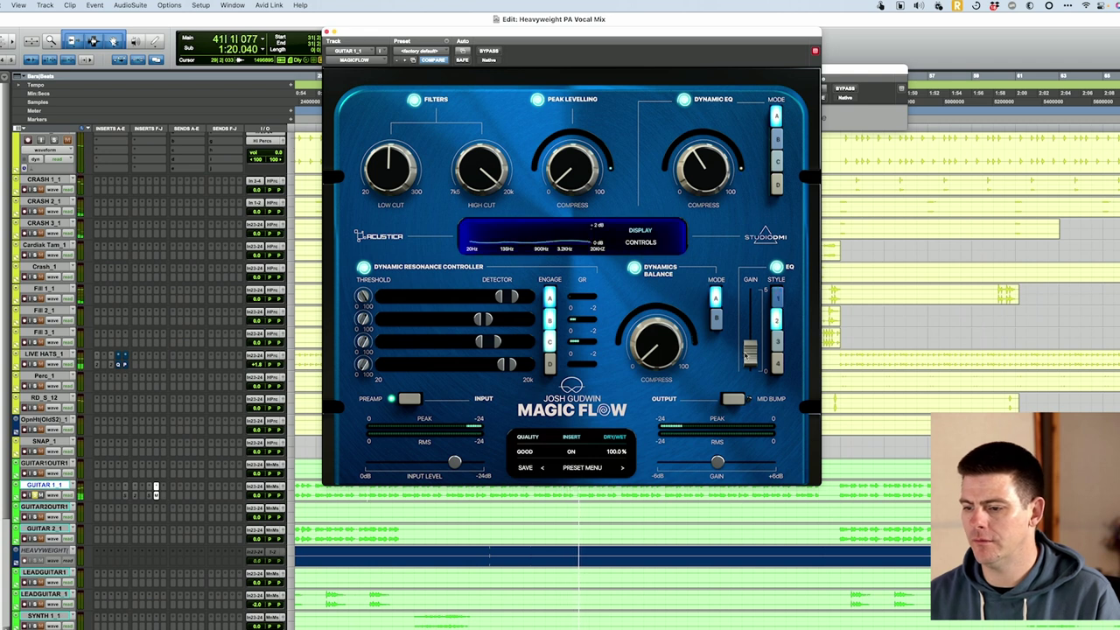
drag(750, 363, 749, 326)
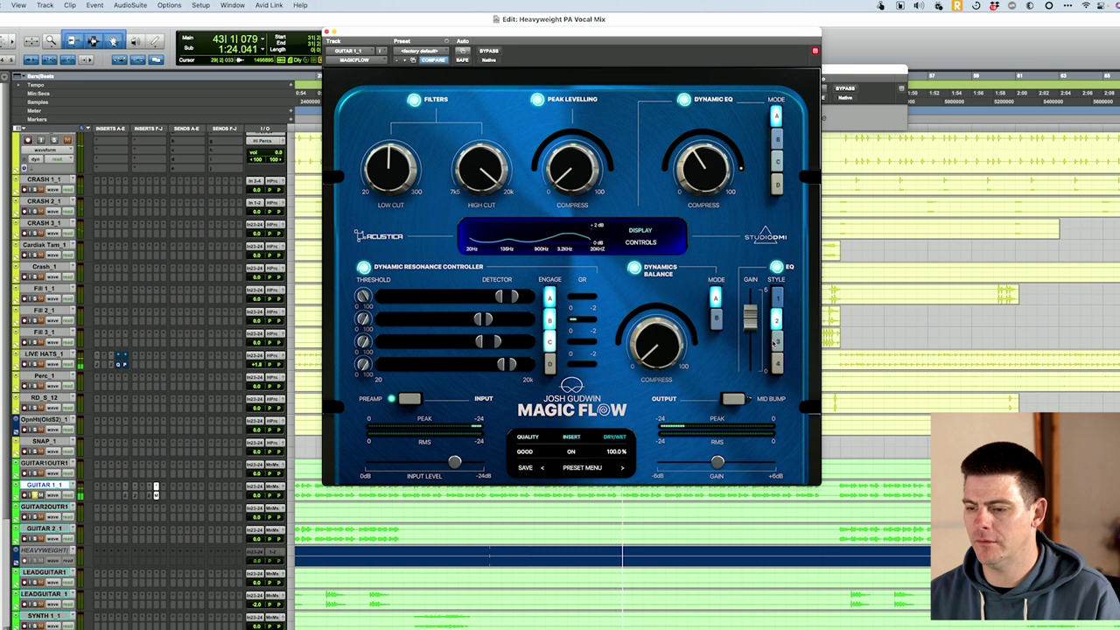
click(775, 343)
click(776, 362)
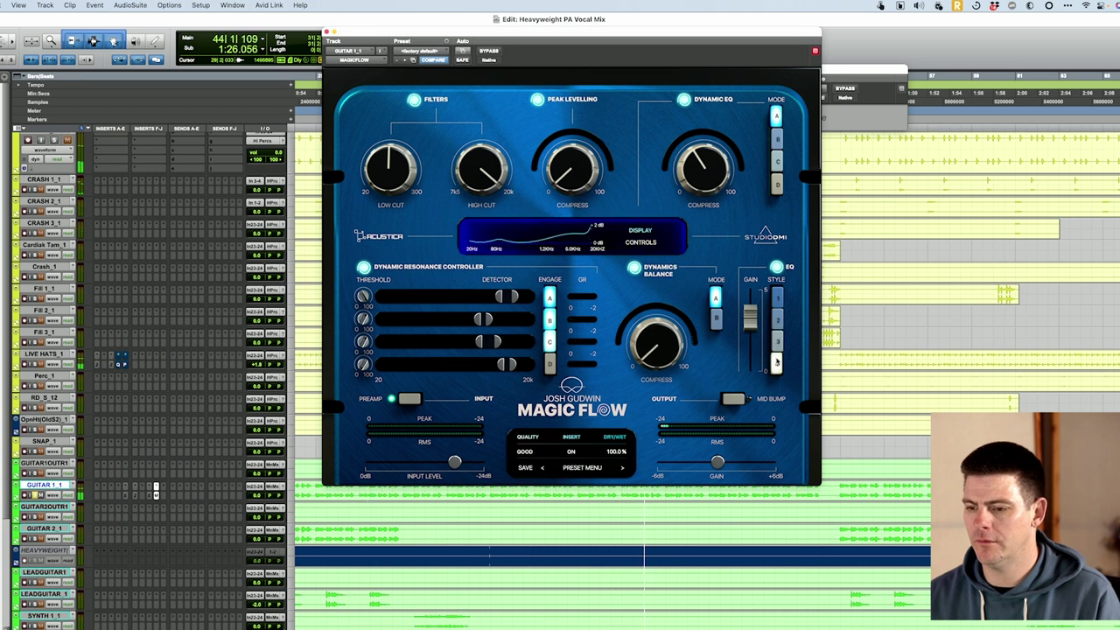
- Return the guitar EQ to style 1, lower its gain to about halfway, and compare against bypass
click(776, 298)
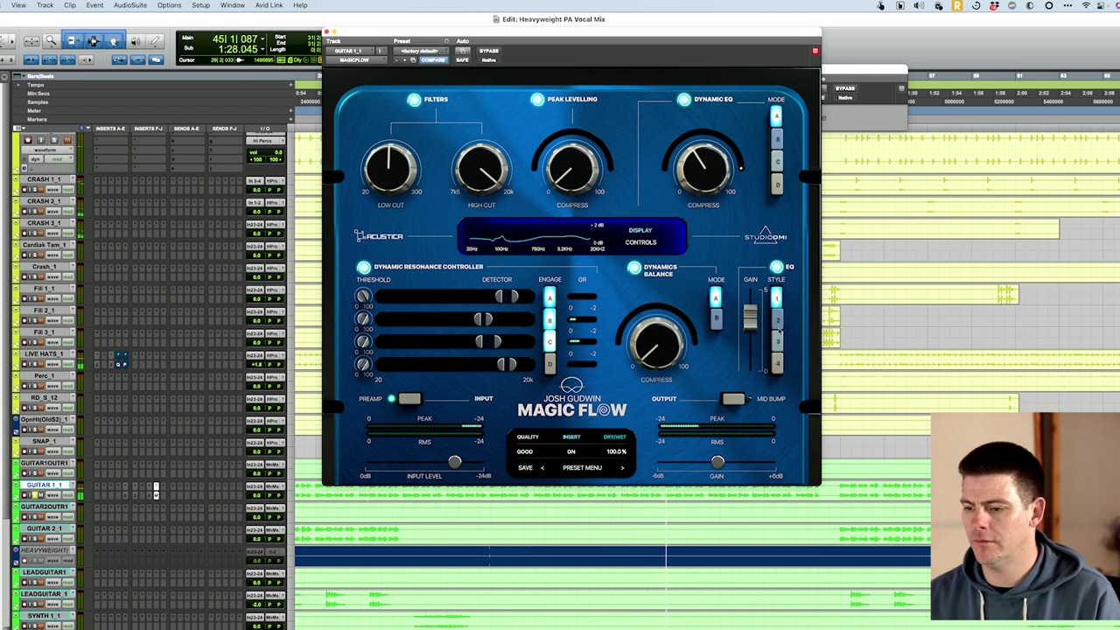
drag(749, 323, 749, 334)
mouse_move(551, 137)
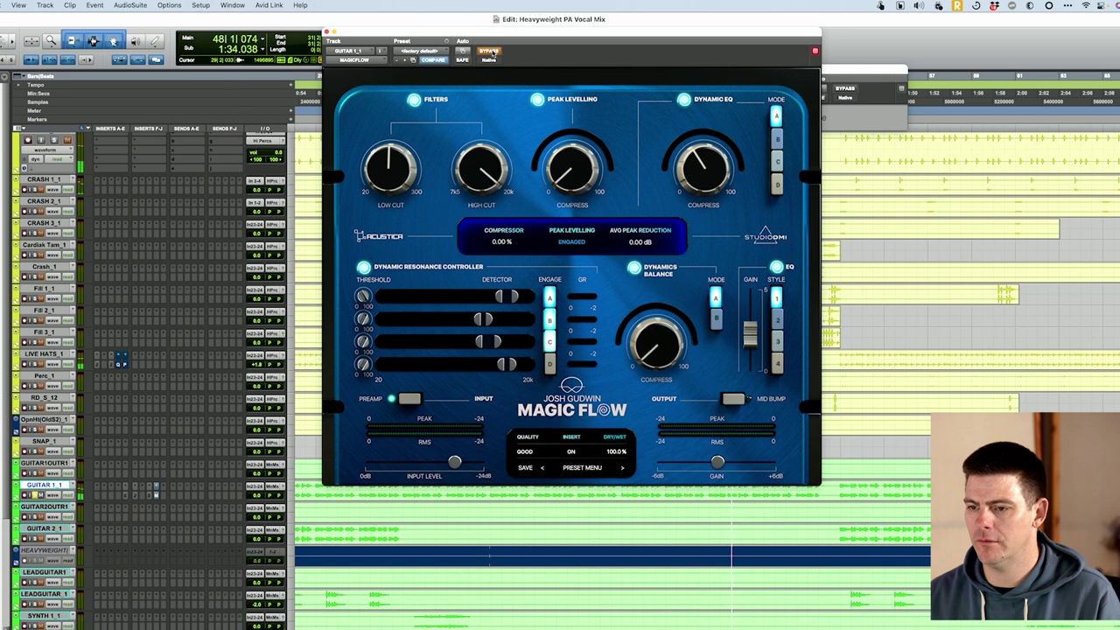
mouse_move(732, 339)
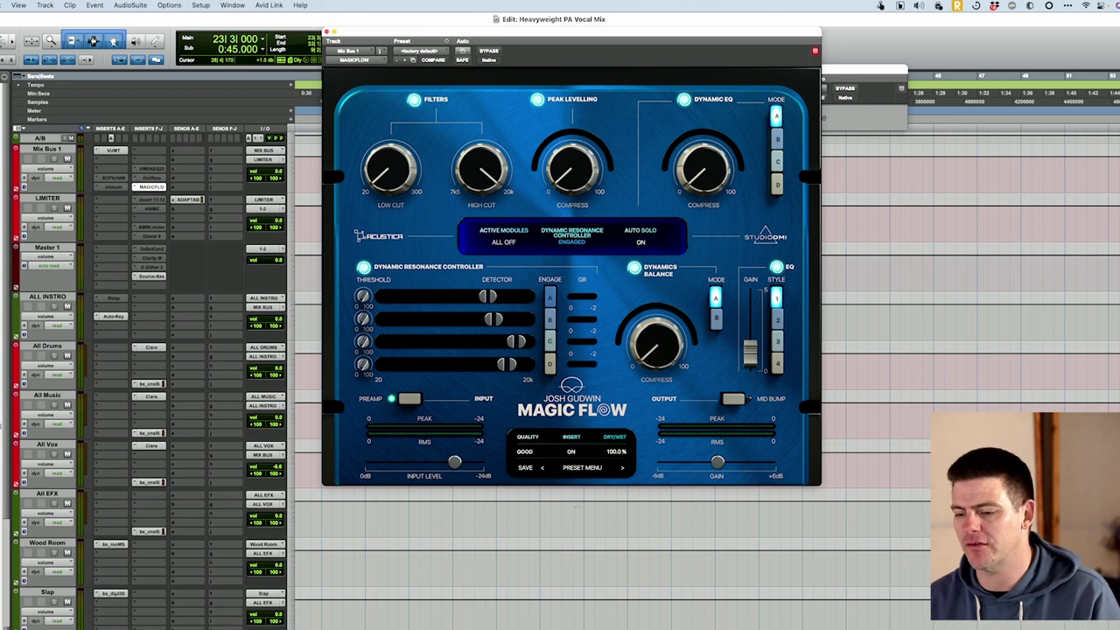
- Load the MASTER 1 preset from the Josh Gudwin collection on the Mix Bus 1 instance
click(586, 462)
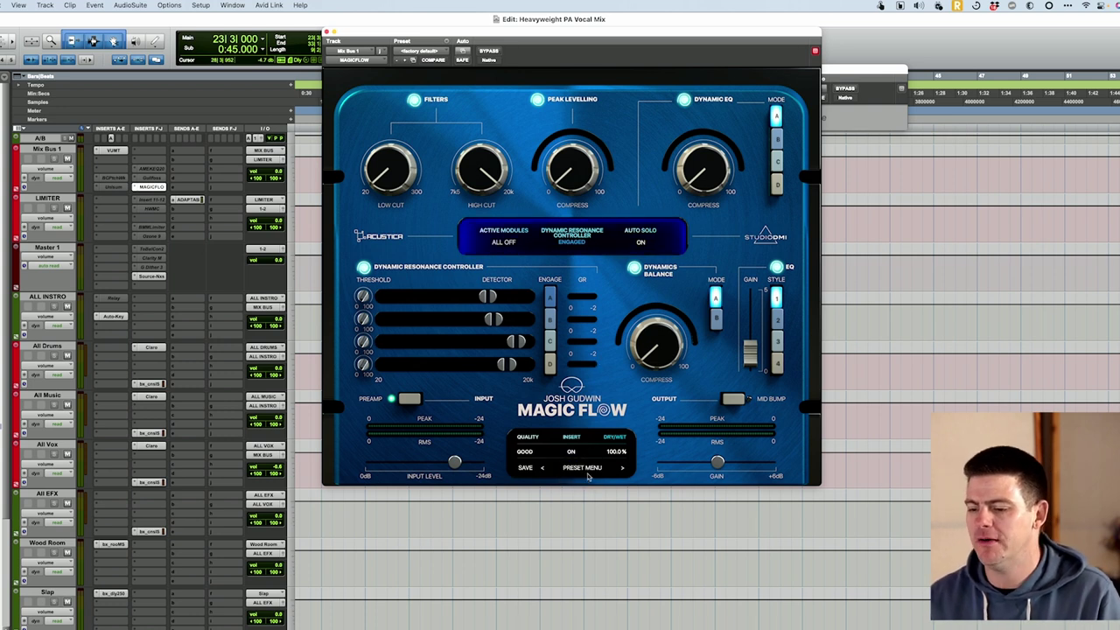
click(592, 470)
mouse_move(566, 452)
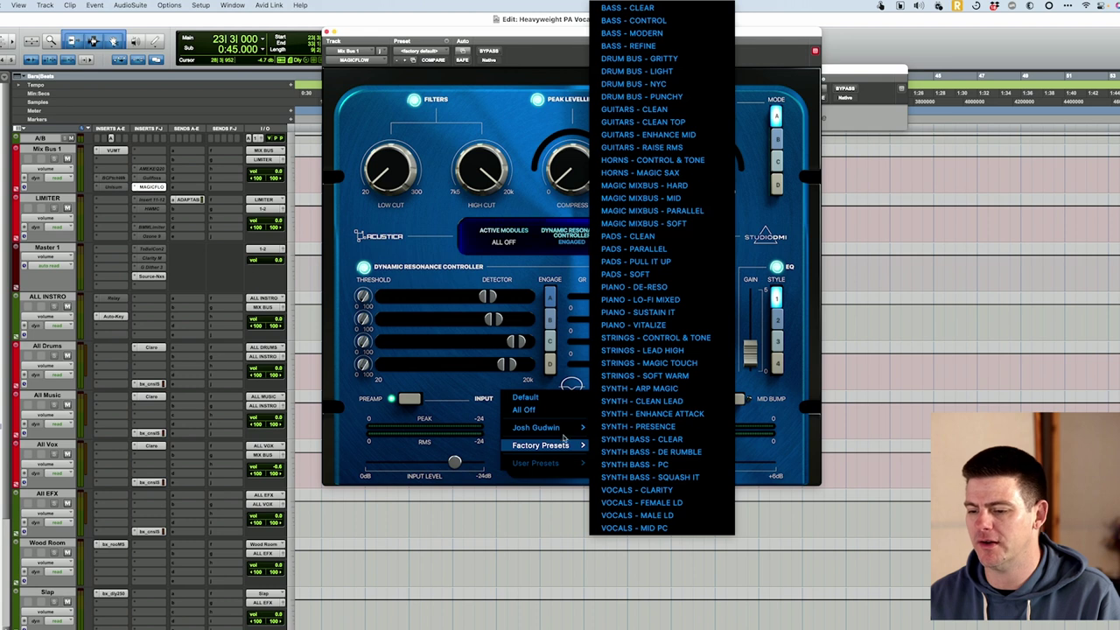
mouse_move(560, 428)
click(617, 400)
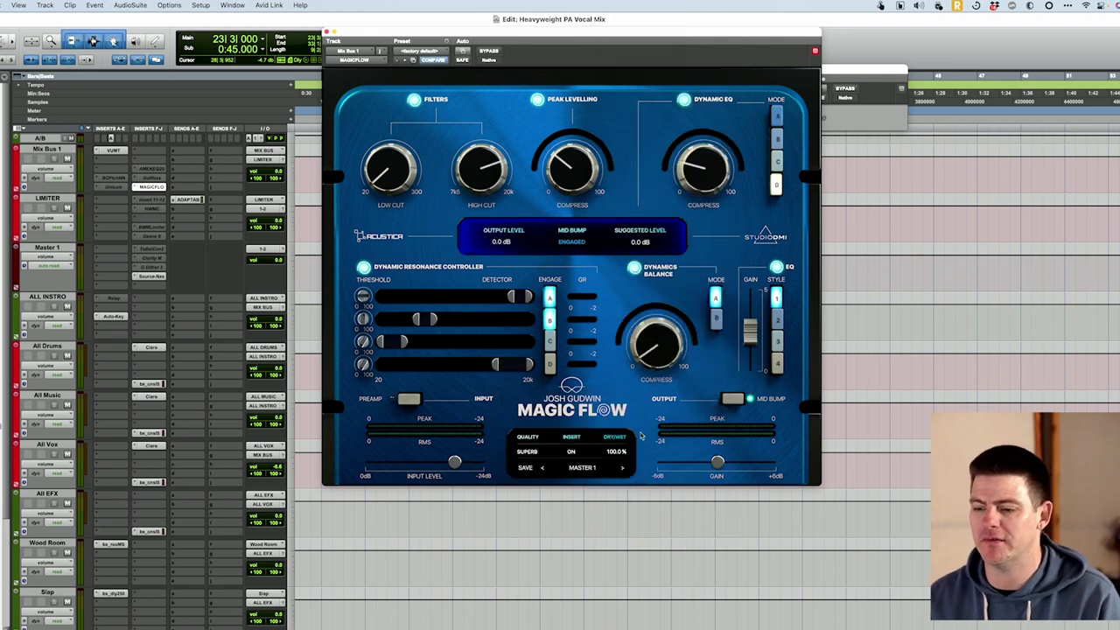
- Review the processing quality options, keeping Superb, and briefly play the mix through the MASTER 1 preset
click(529, 452)
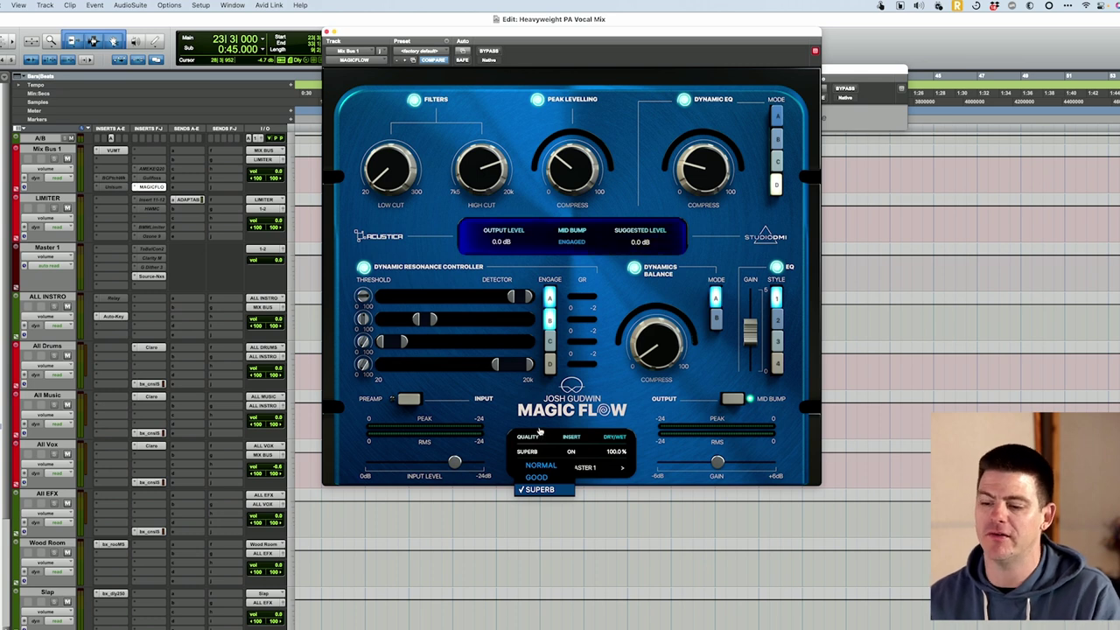
click(576, 427)
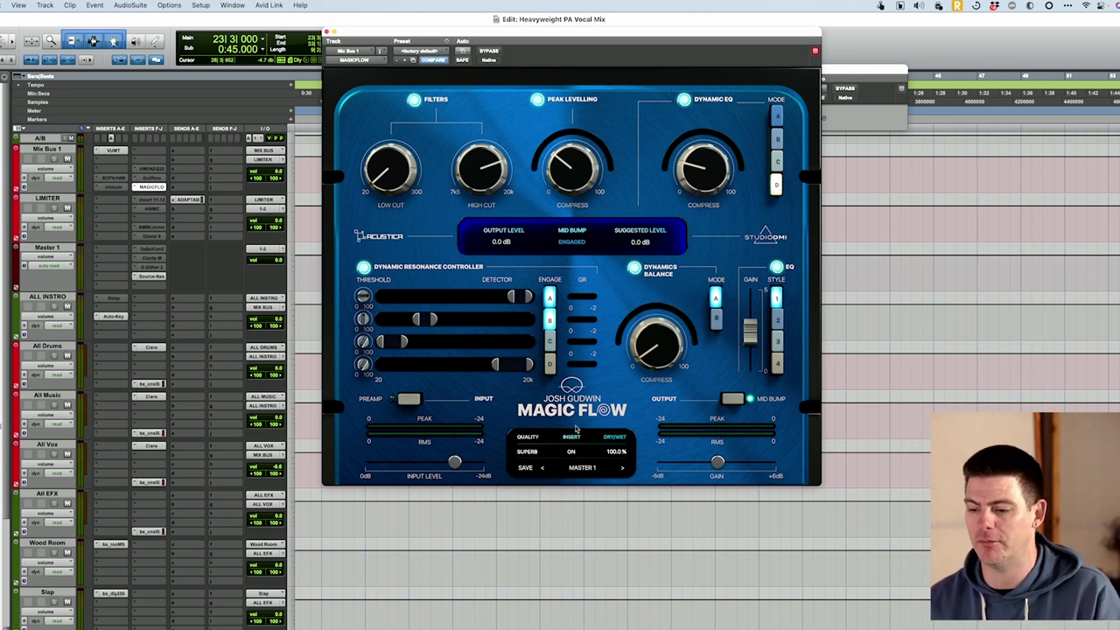
key(space)
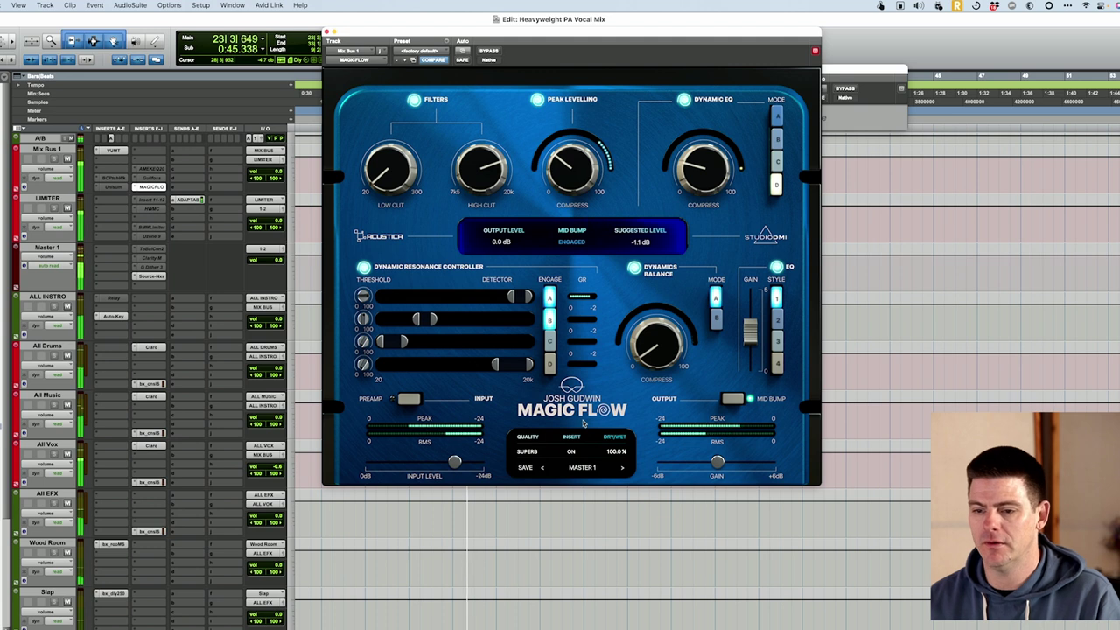
mouse_move(456, 461)
mouse_move(497, 209)
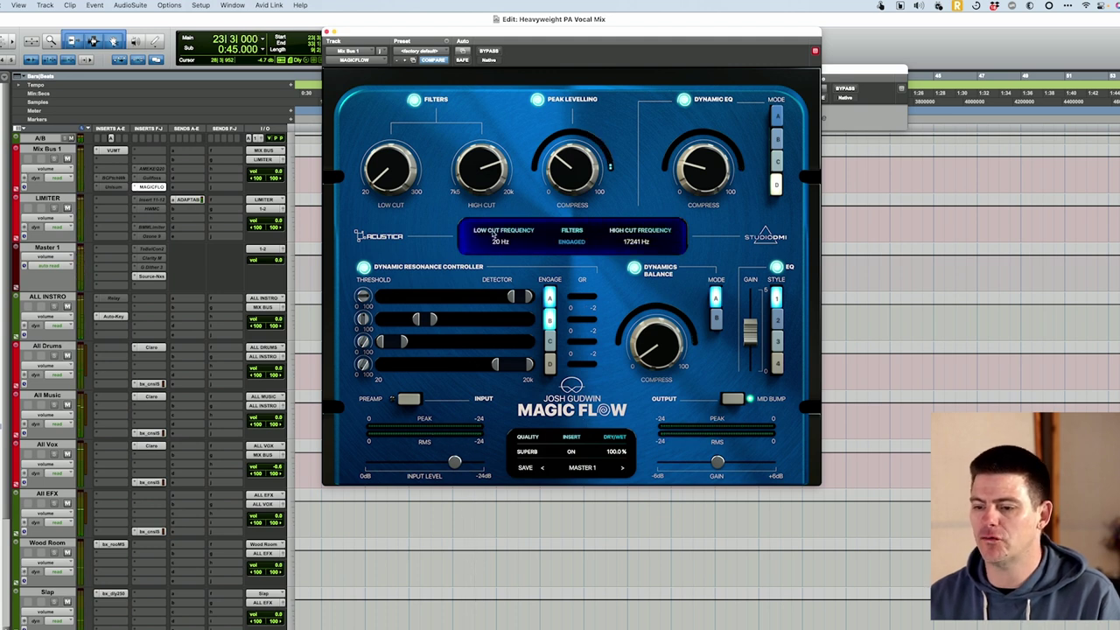
mouse_move(642, 256)
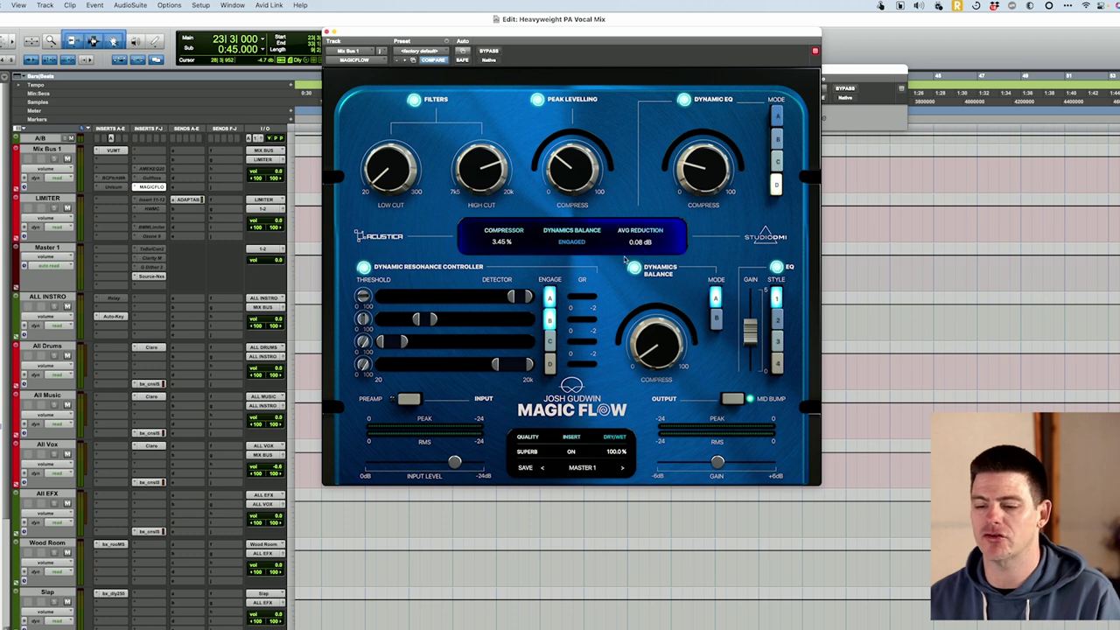
- During playback with MASTER 1, set the input level to about -15.7 dB and the output gain to about -2.1 dB
key(space)
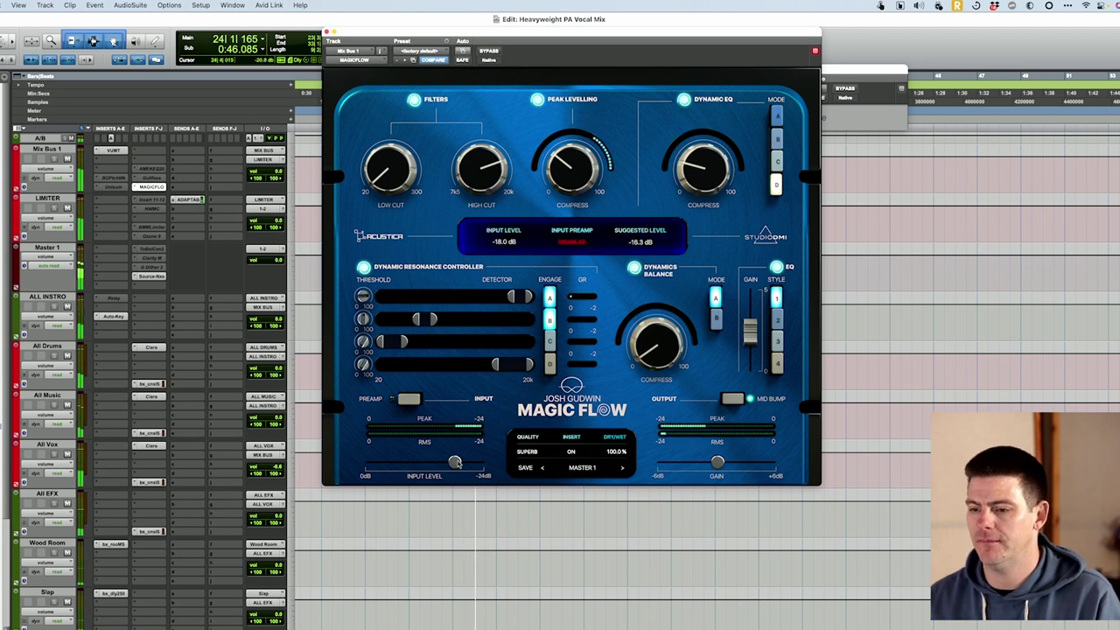
drag(456, 461, 448, 461)
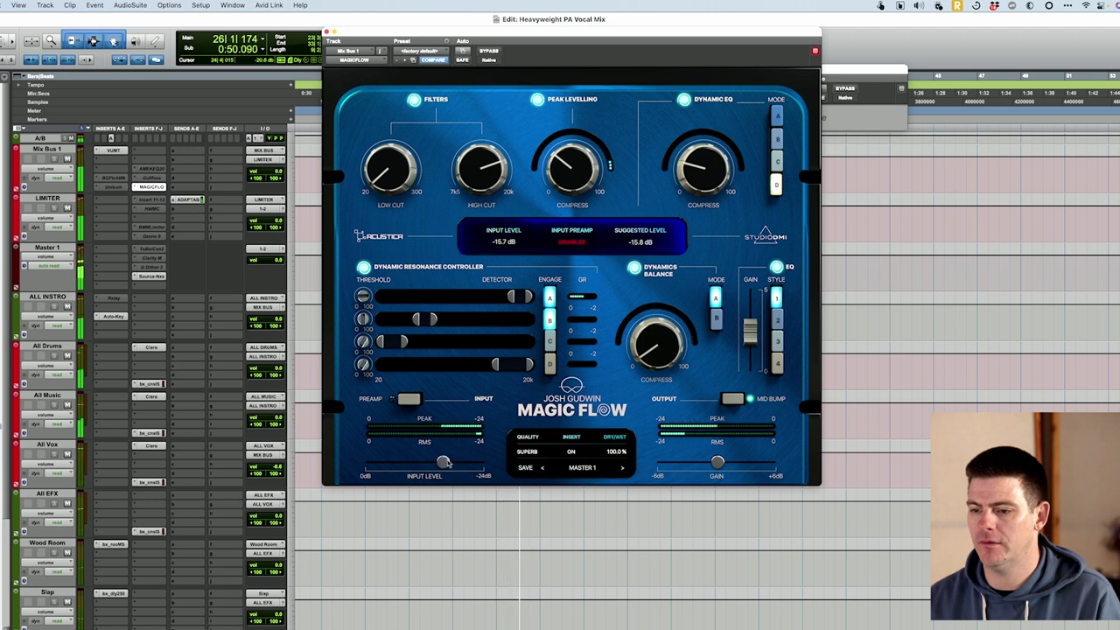
mouse_move(723, 467)
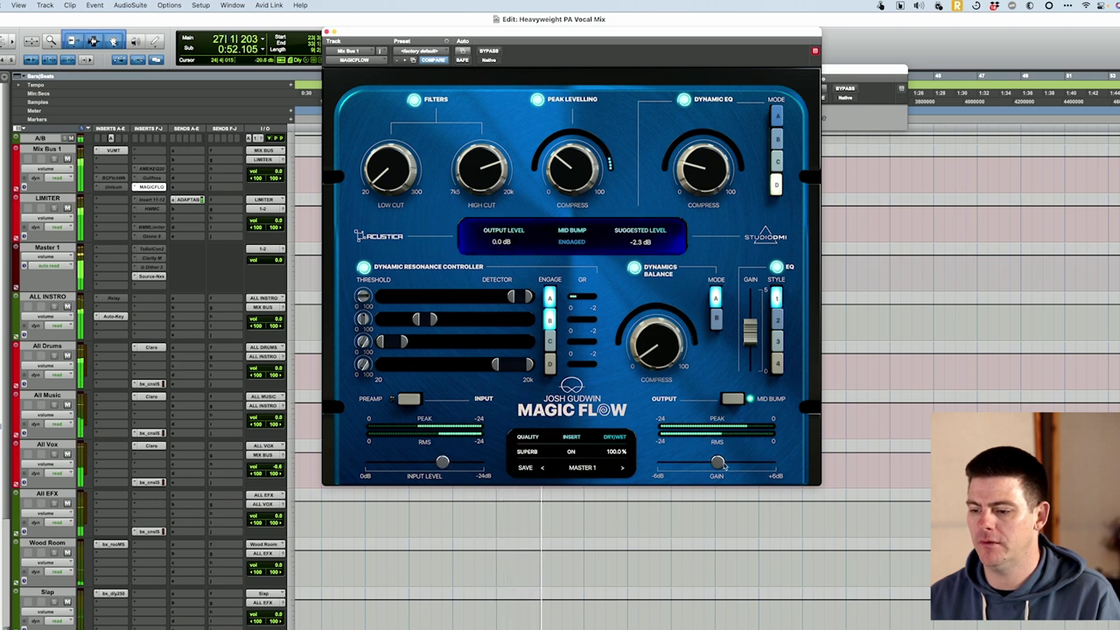
drag(723, 467, 701, 464)
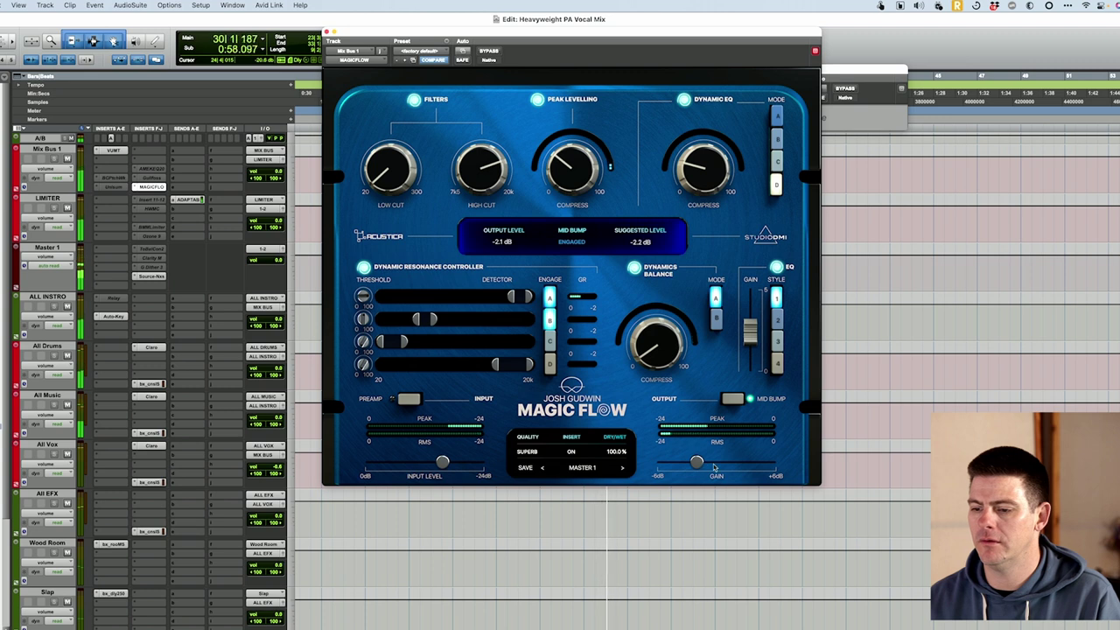
- Compare the mix bus processed with the MASTER 1 preset against bypass during playback
click(488, 53)
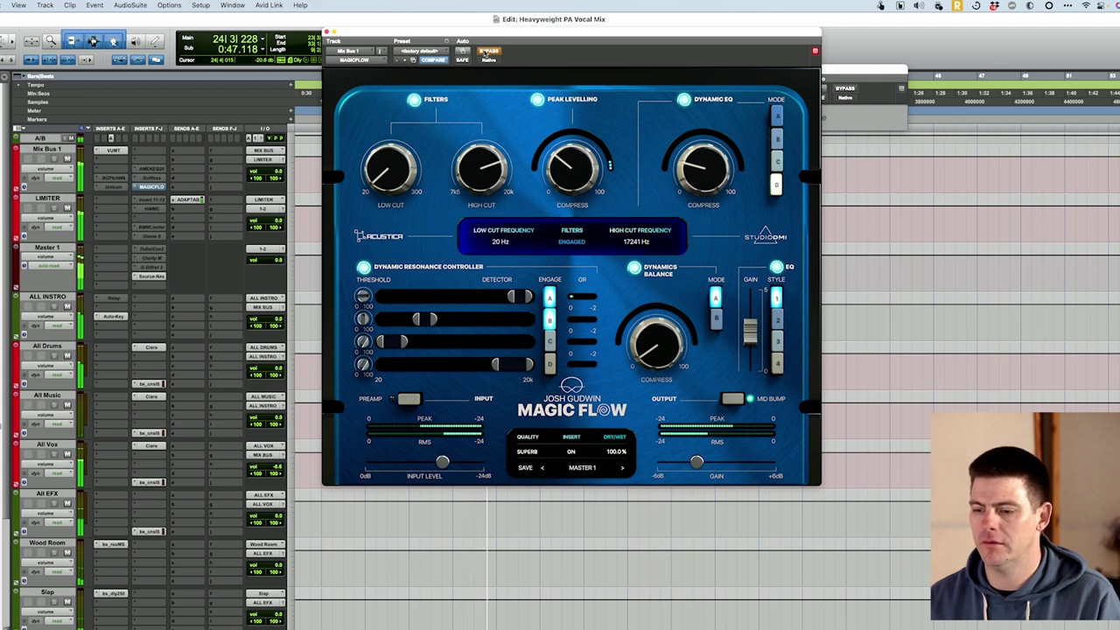
click(488, 51)
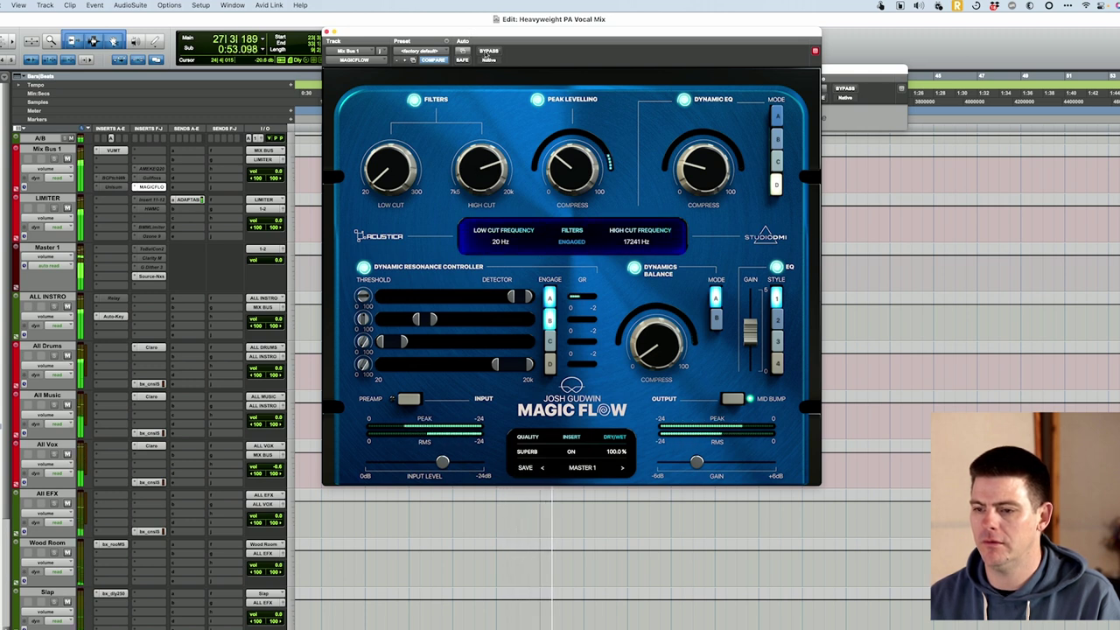
click(488, 51)
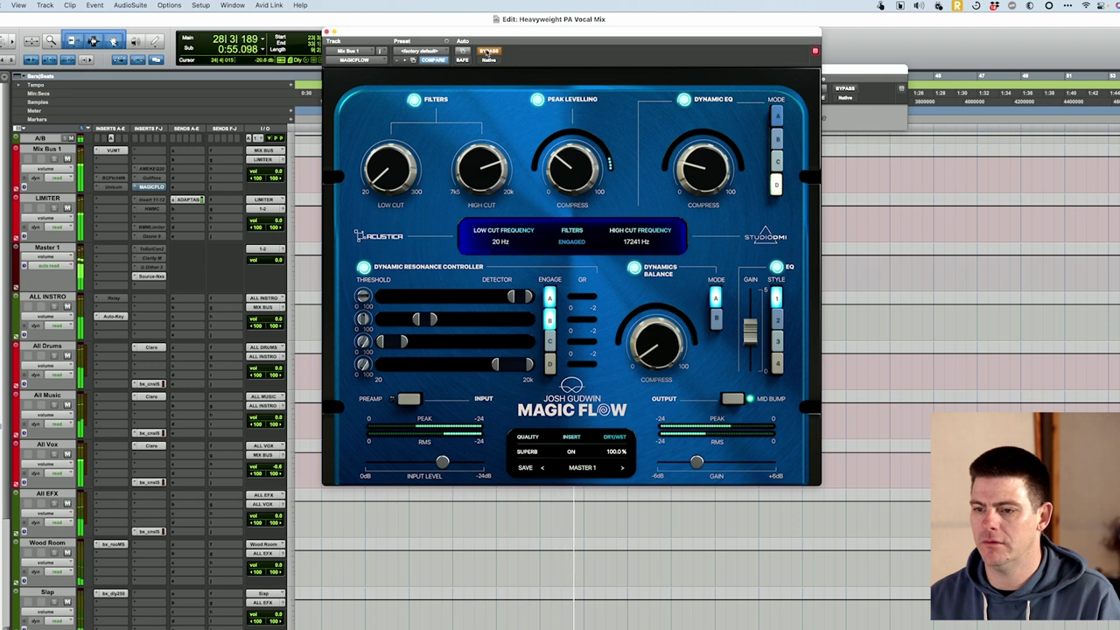
click(487, 51)
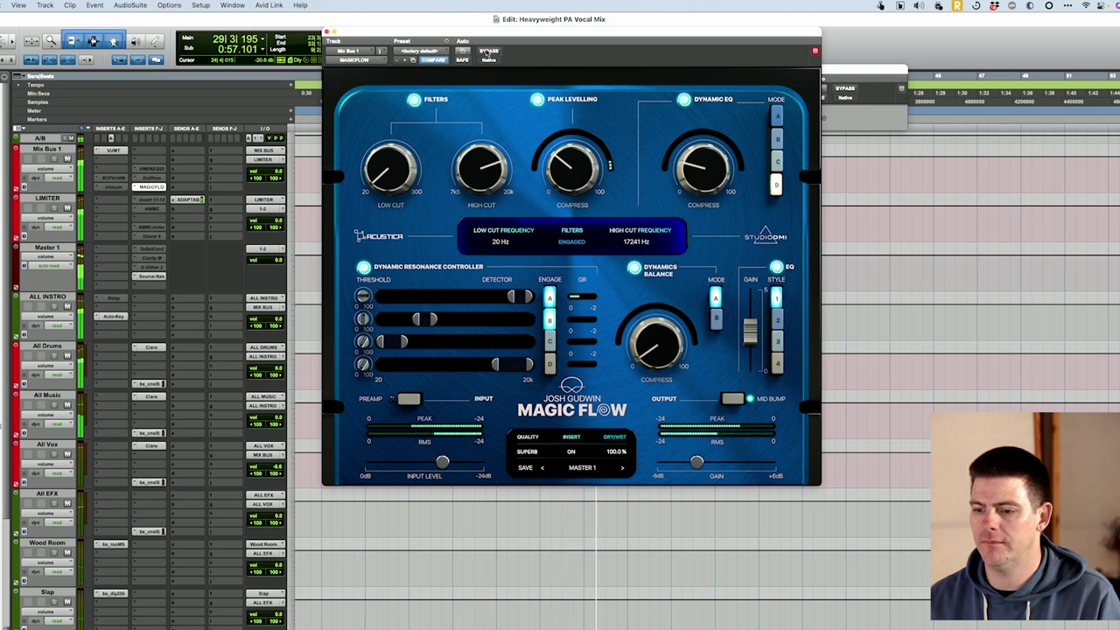
click(487, 52)
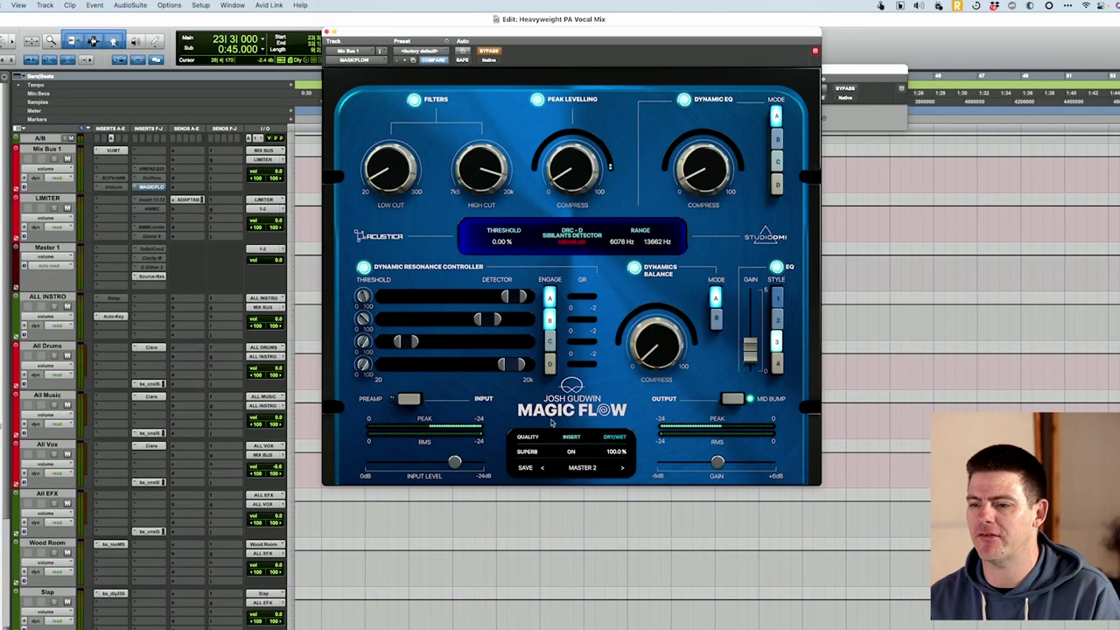
- Play the mix through the active MASTER 2 preset, set the input level to about -15.3 dB and lower the output gain
mouse_move(515, 187)
key(space)
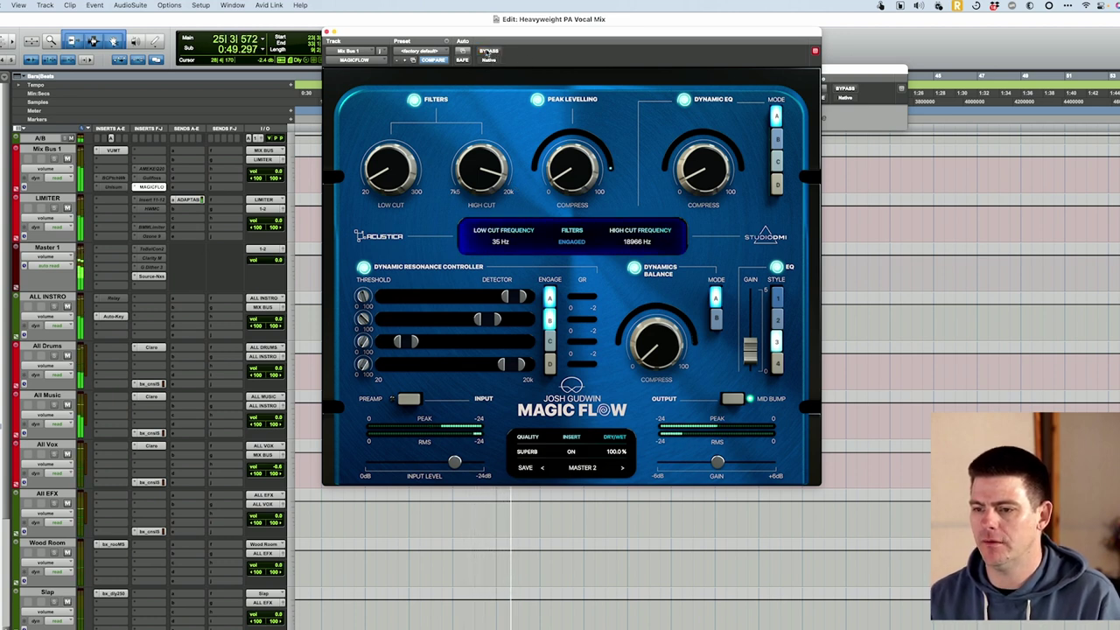
click(487, 52)
mouse_move(455, 462)
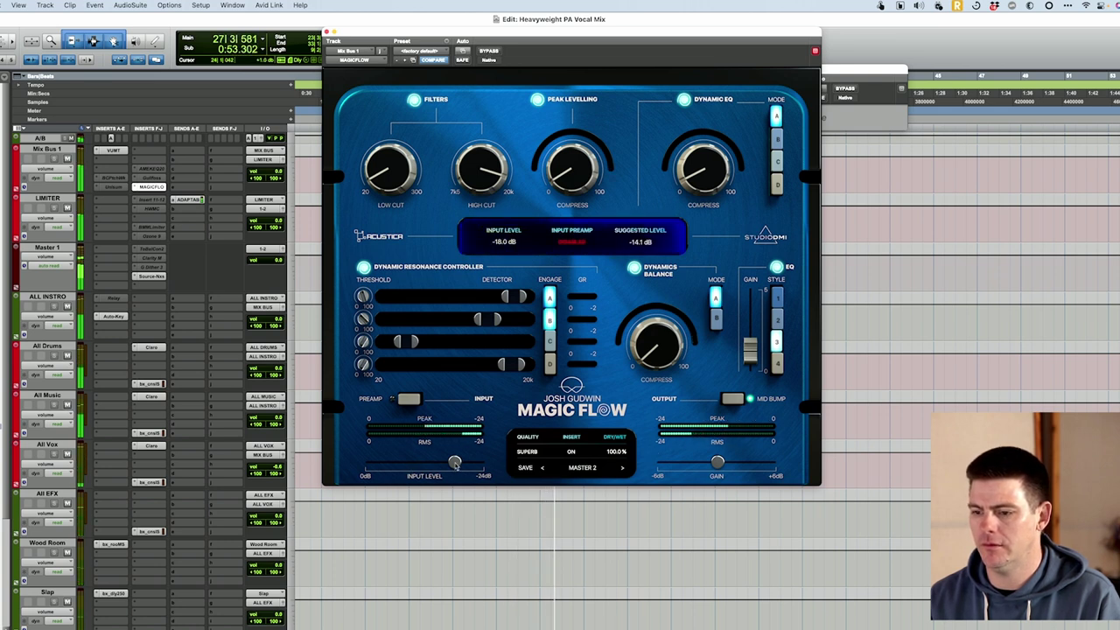
mouse_move(456, 463)
mouse_down()
mouse_move(469, 463)
mouse_move(442, 462)
mouse_up()
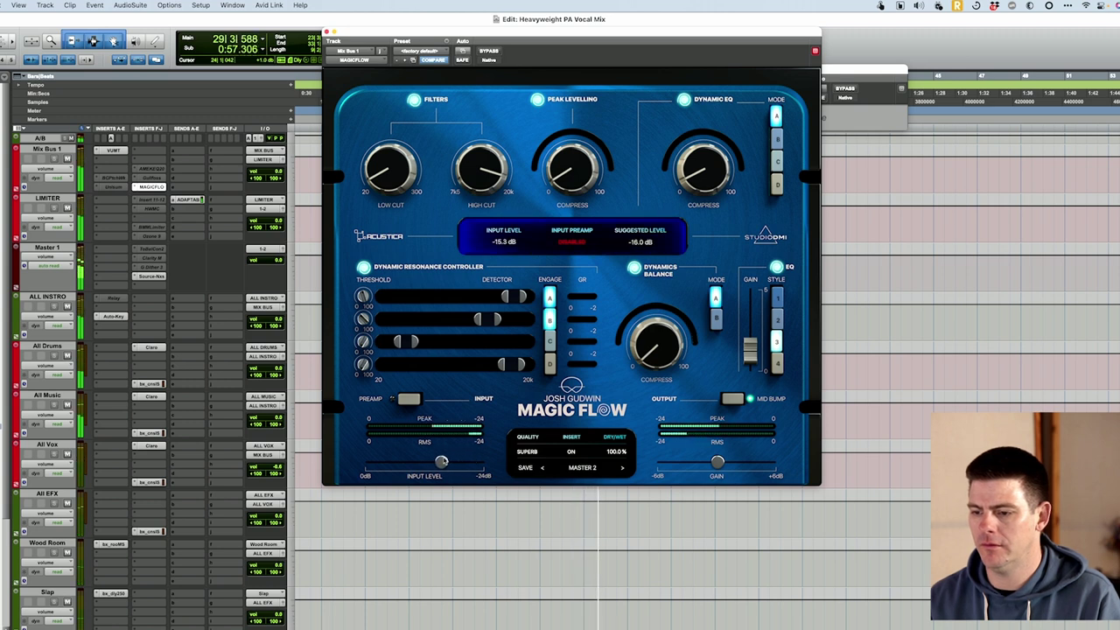
mouse_move(718, 463)
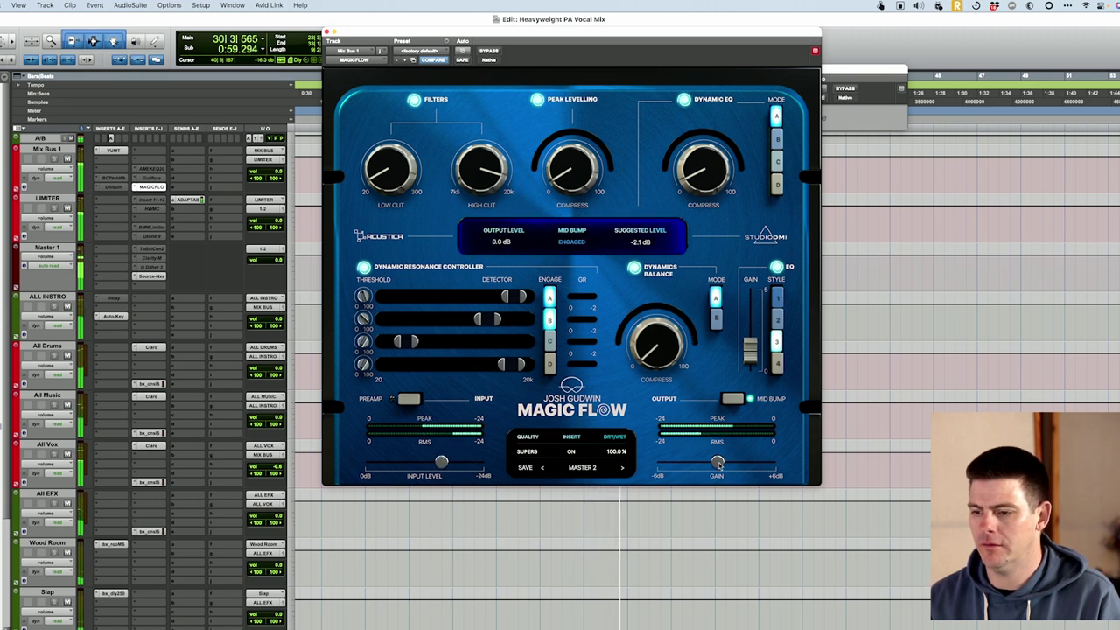
drag(718, 463, 700, 463)
- Compare the mix bus processed with the MASTER 2 preset against bypass, ending with the processing active and playback stopped
click(490, 53)
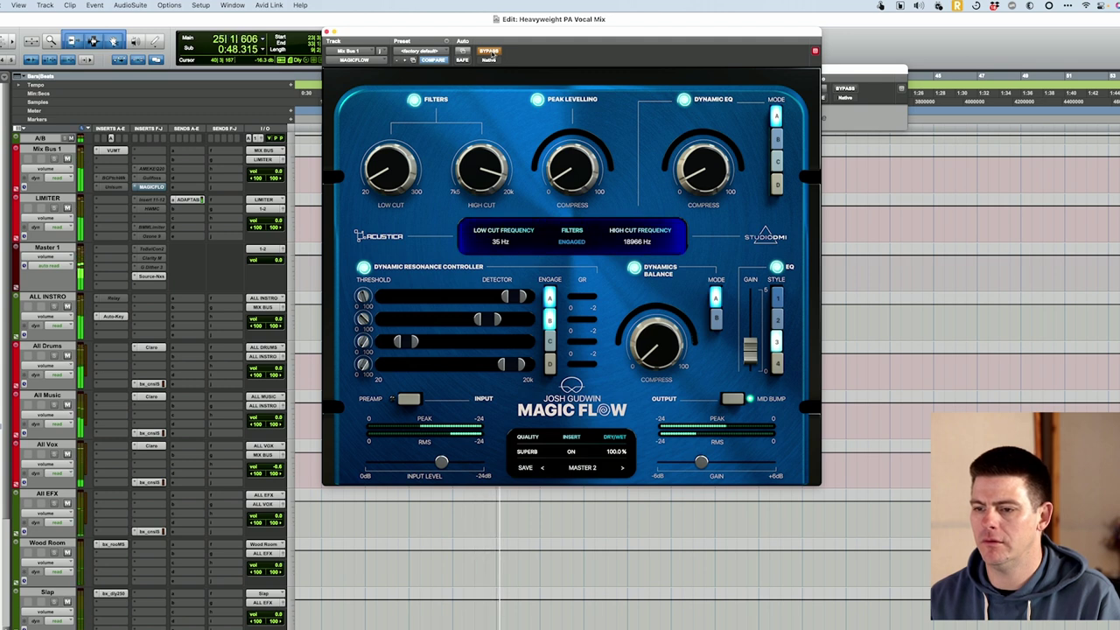
click(491, 53)
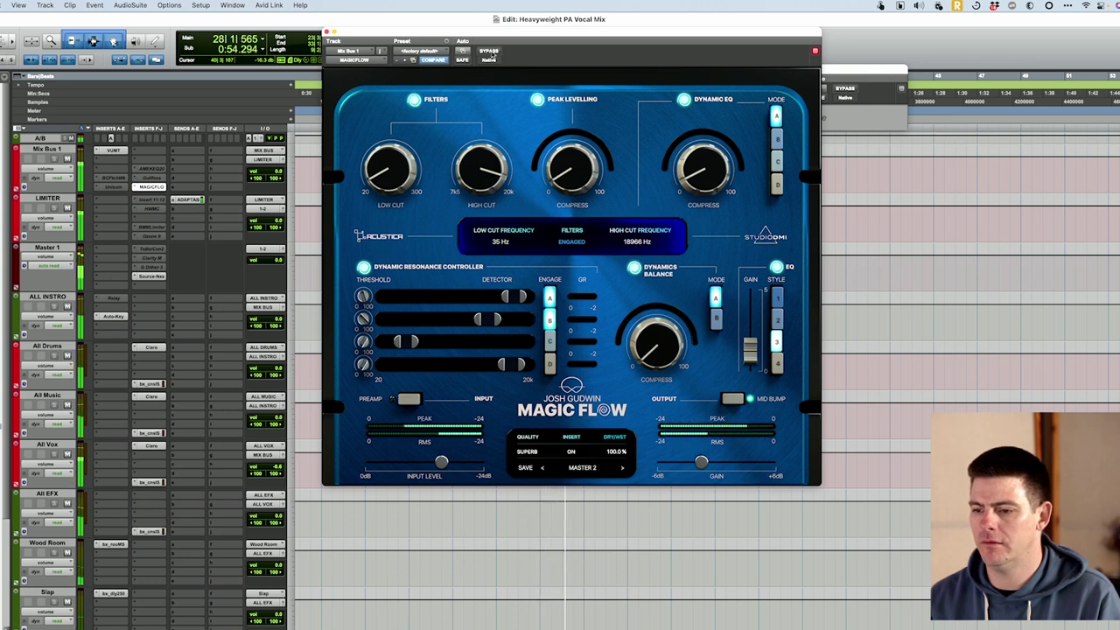
click(490, 53)
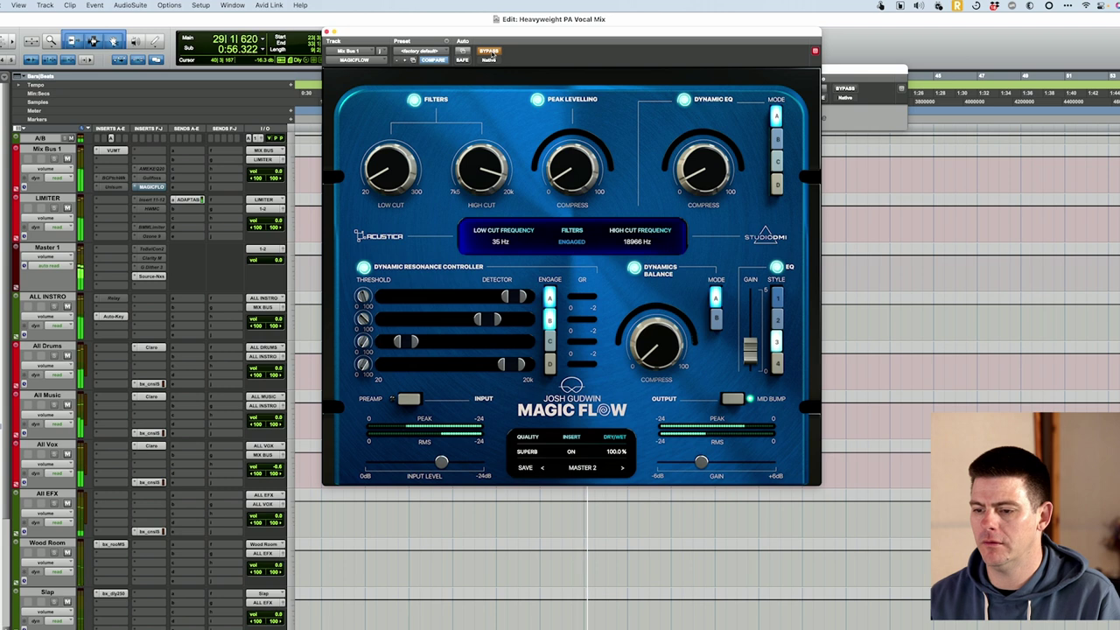
click(491, 53)
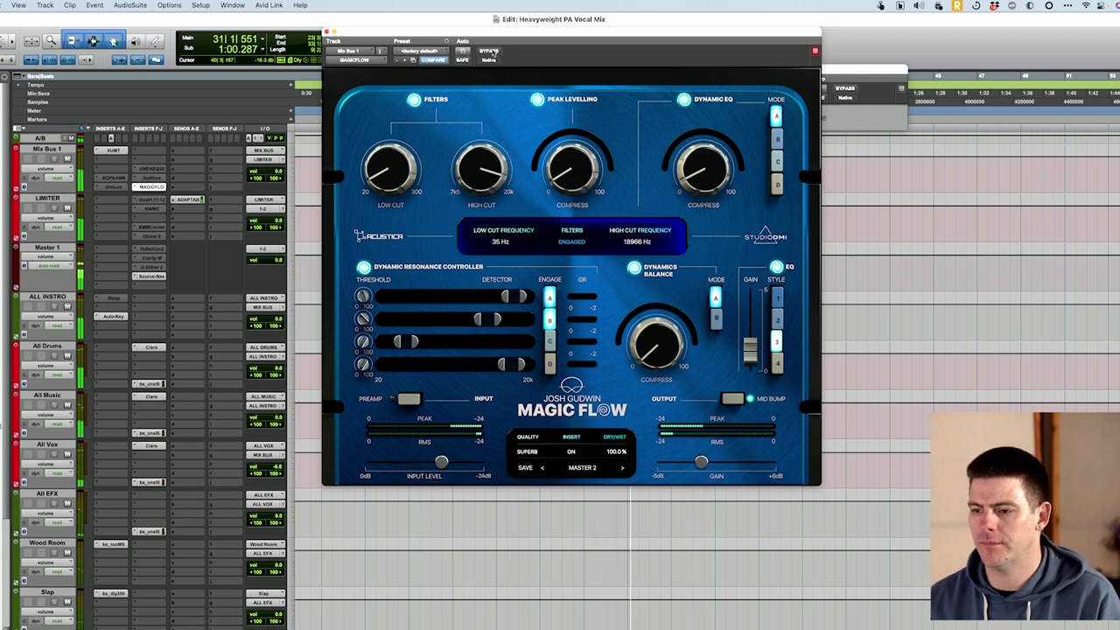
key(space)
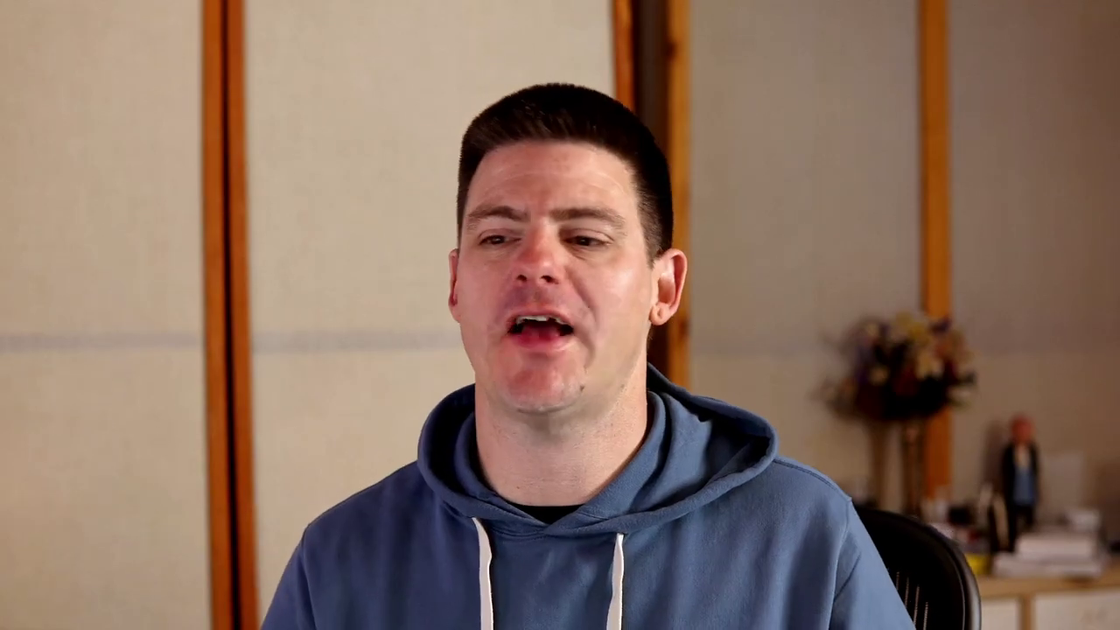